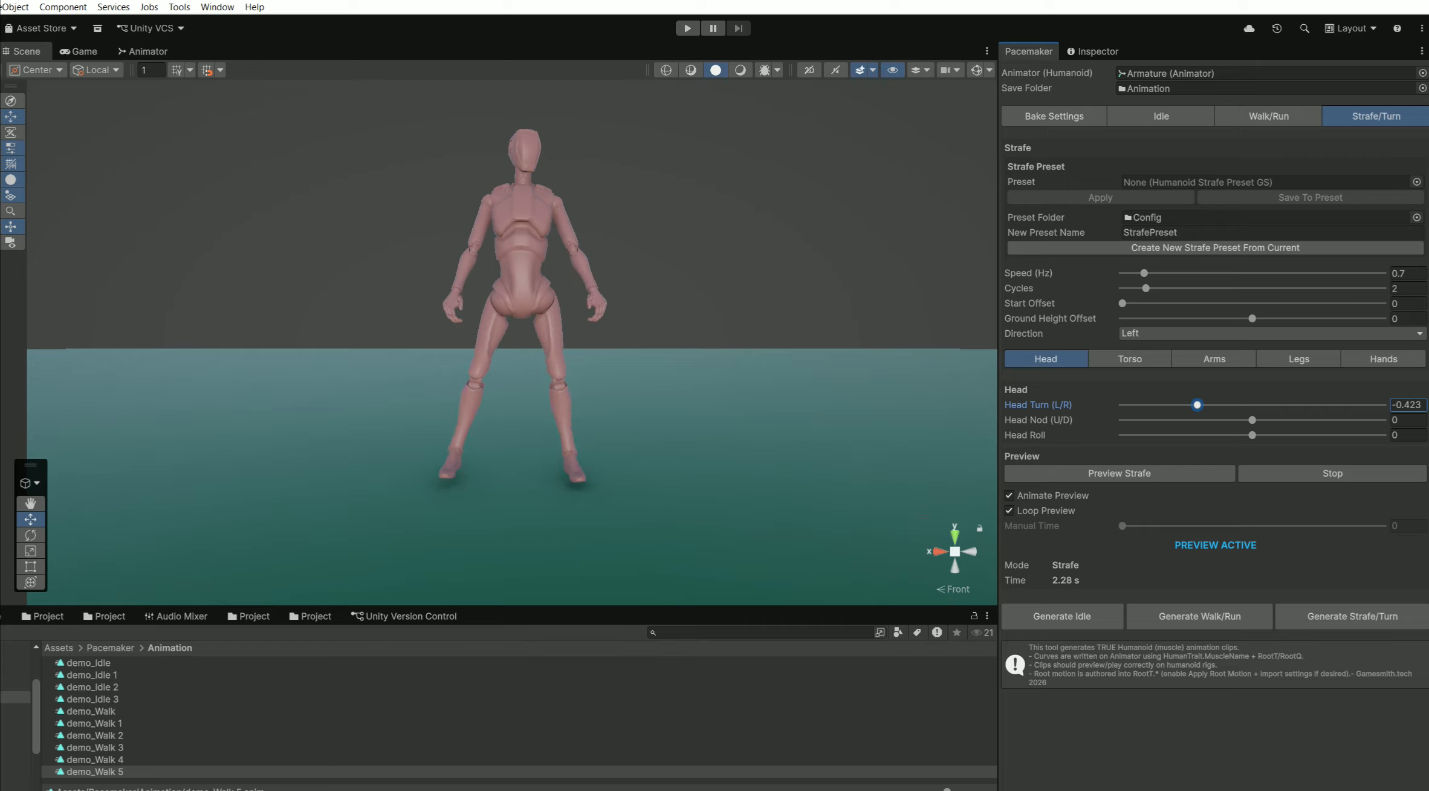
Set the strafe's Head Turn to -0.316, and give the torso a Spine Lean of 0.042 and a Side Lean of 0.017.
left_click_drag(1197, 405, 1211, 405)
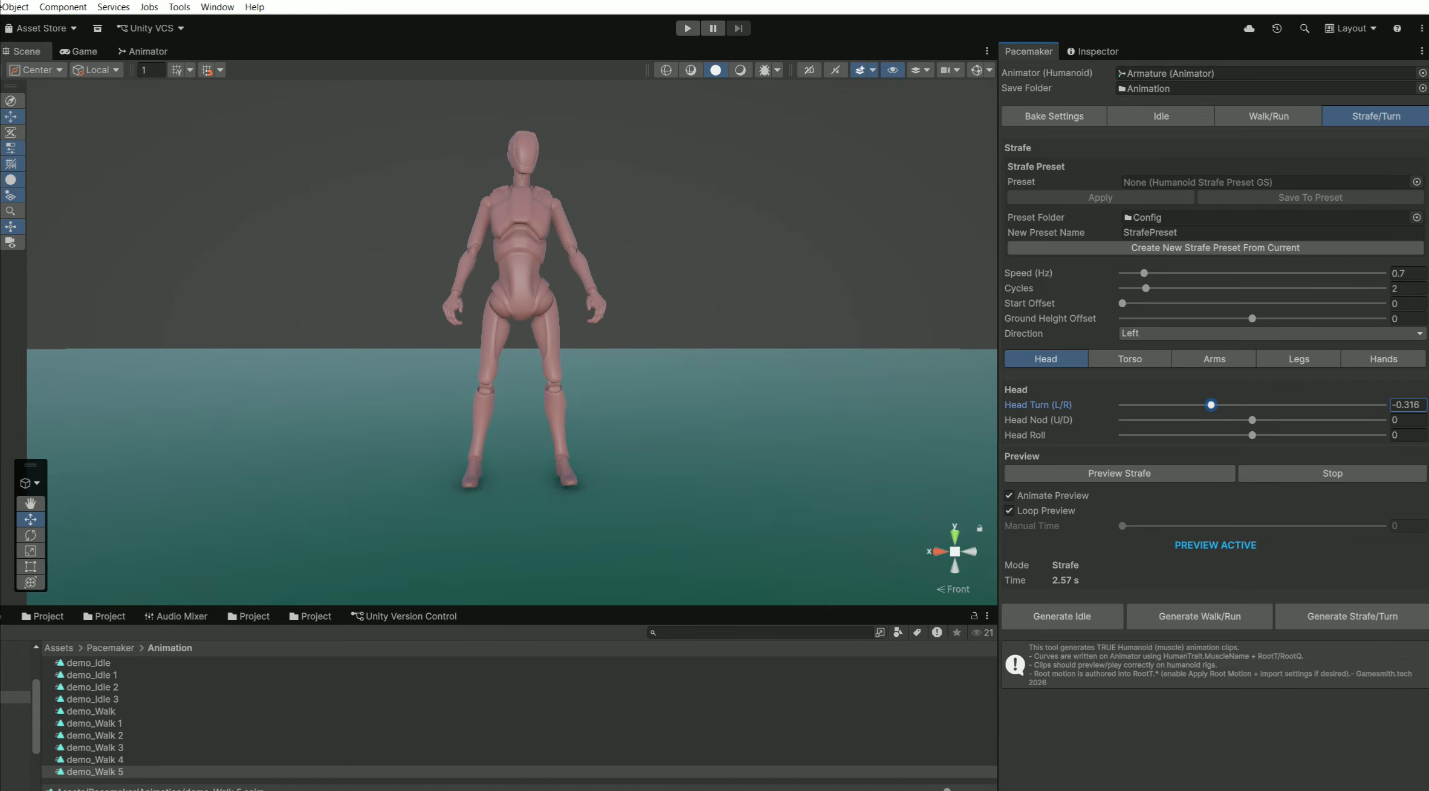
left_click(1130, 359)
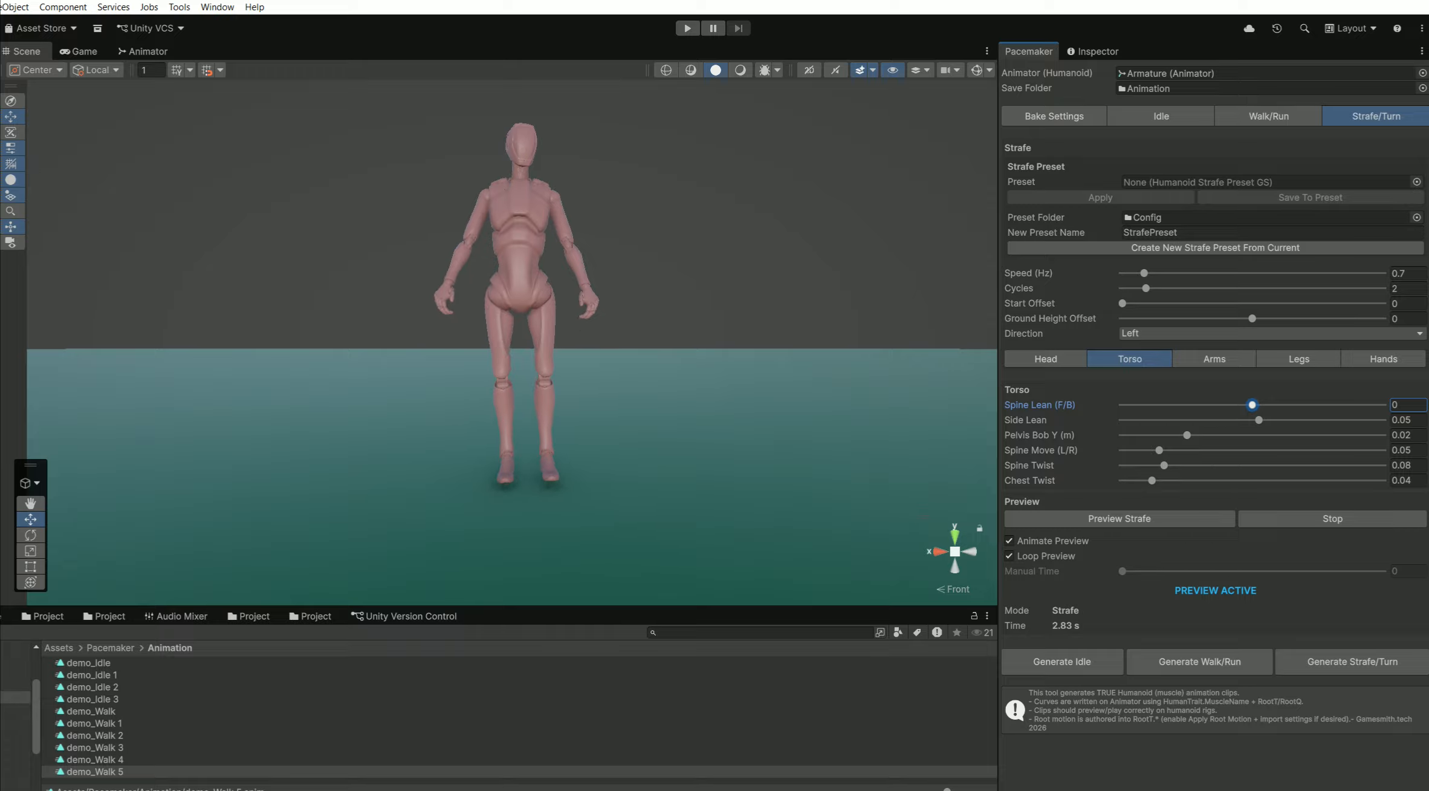
mouse_move(1252, 405)
left_mouse_down()
mouse_move(1241, 405)
mouse_move(1256, 404)
left_mouse_up()
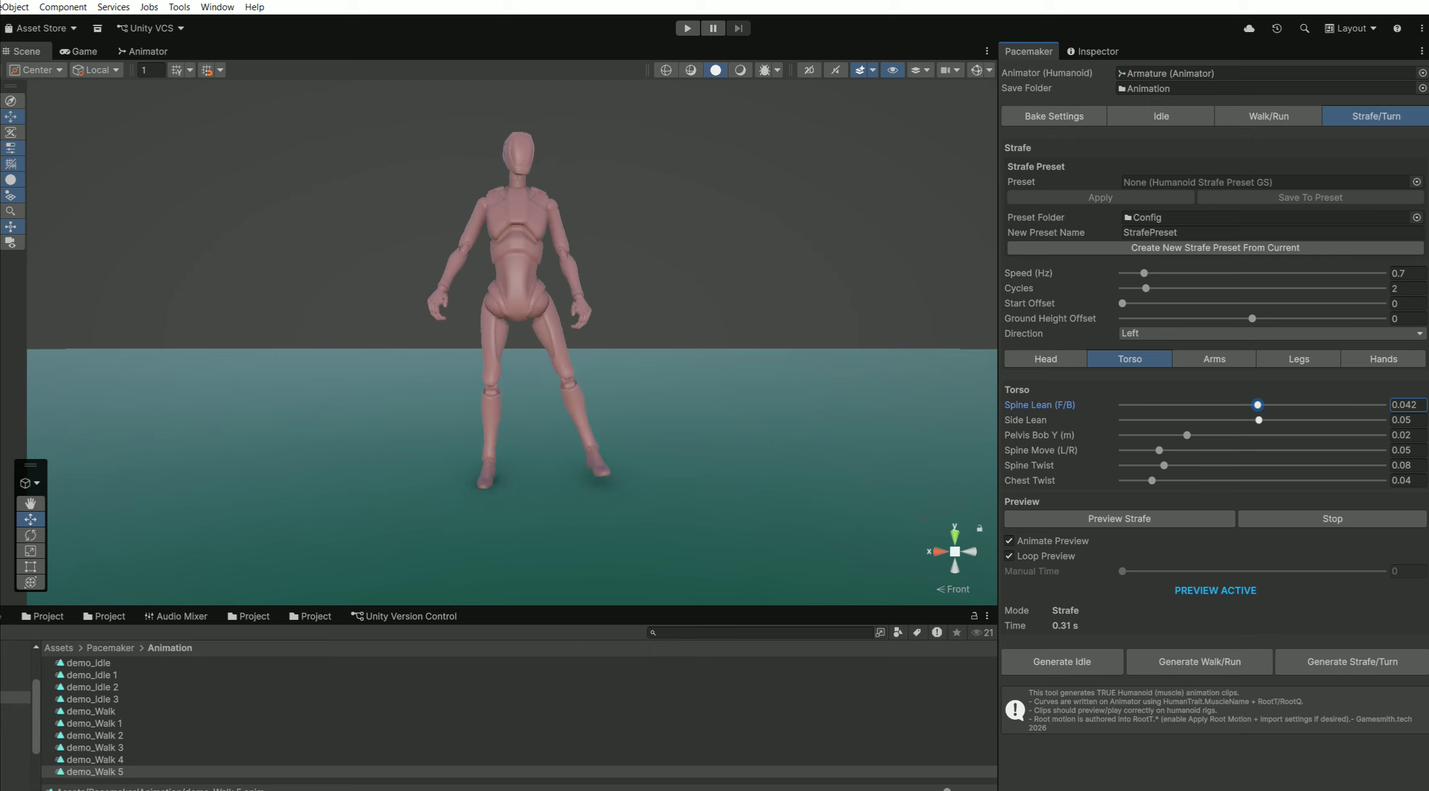
mouse_move(1259, 420)
left_mouse_down()
mouse_move(1292, 419)
mouse_move(1235, 419)
left_mouse_up()
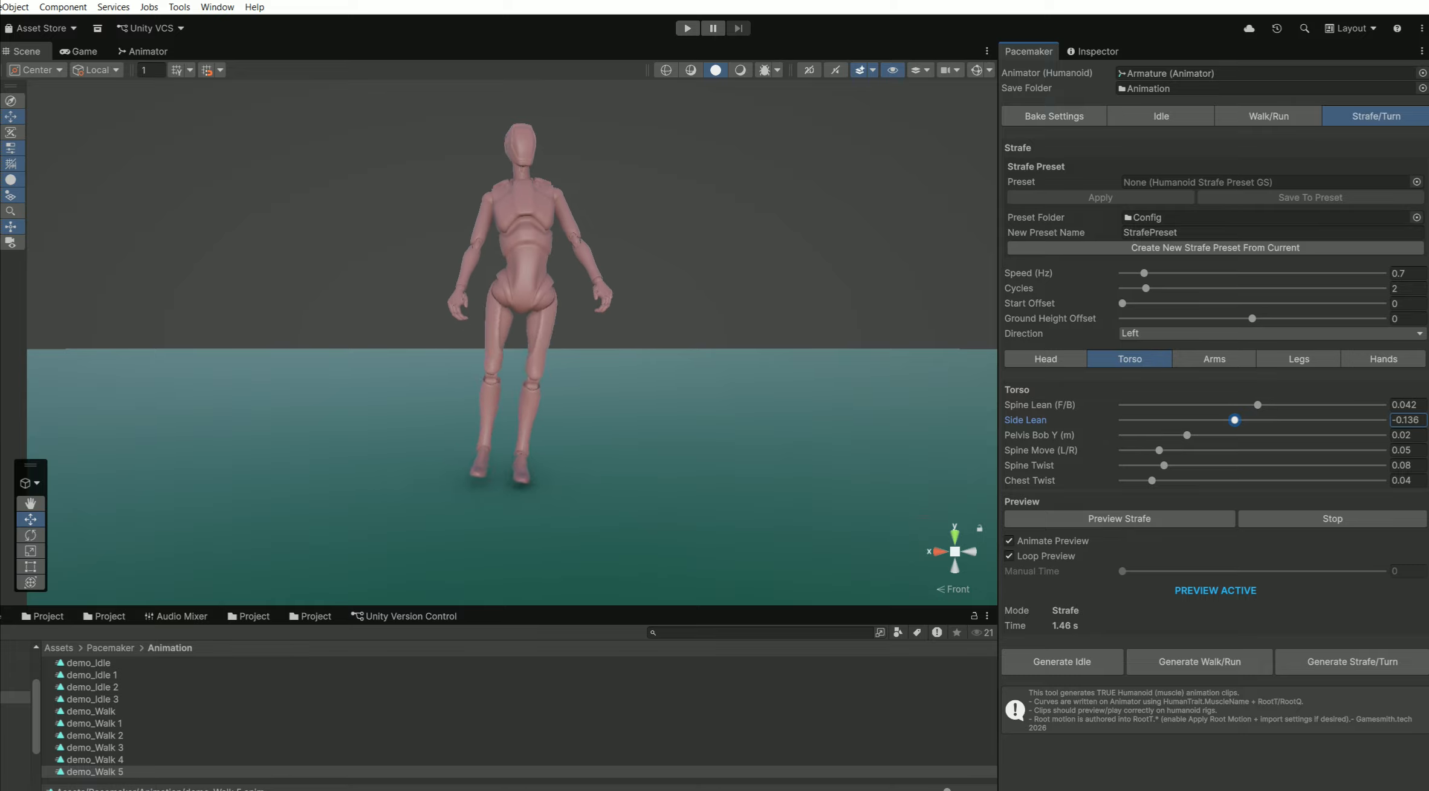
left_click_drag(1235, 420, 1255, 420)
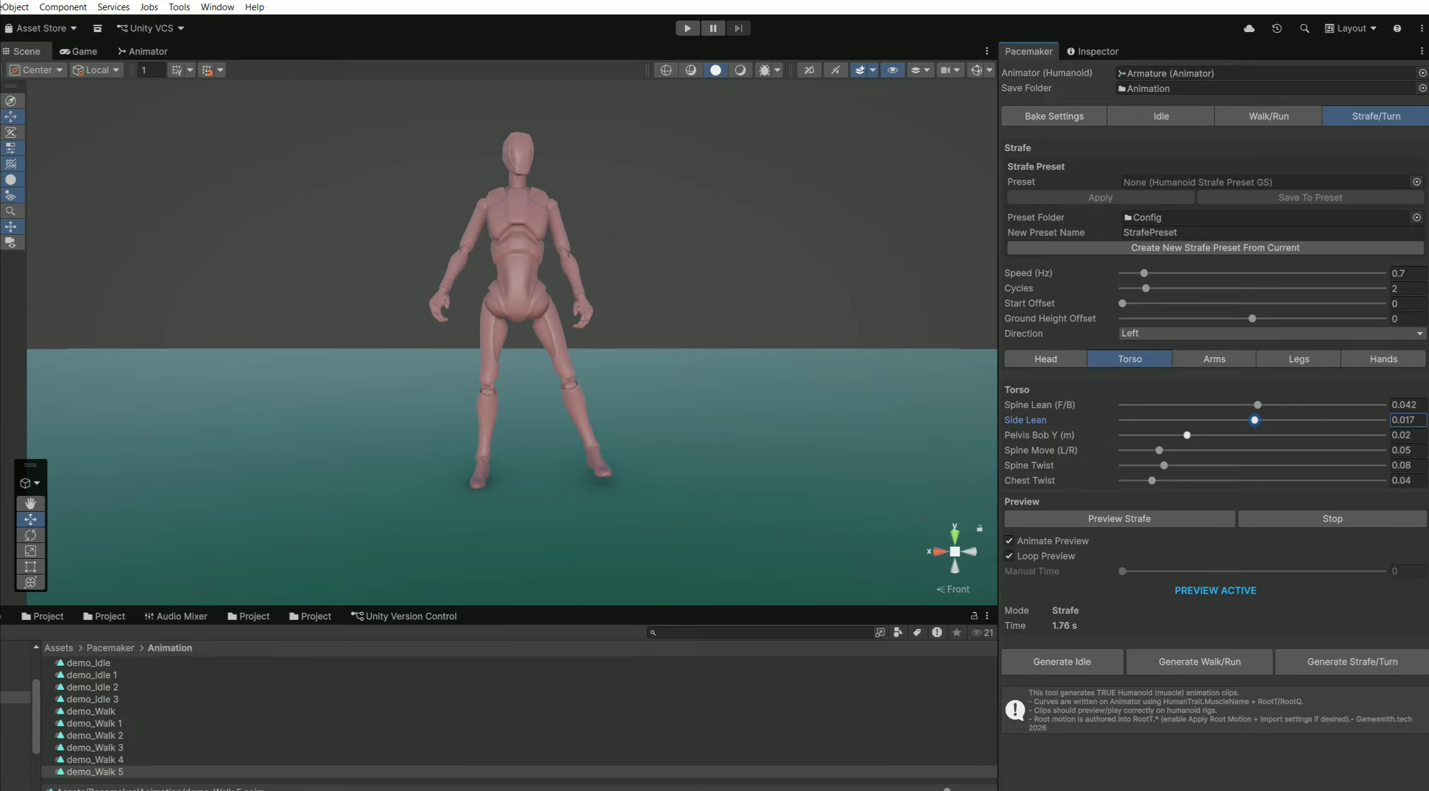
Set the torso's Pelvis Bob Y to 0.0121, Spine Move to 0.062, Spine Twist to 0.088 and Chest Twist to 0.025.
left_click_drag(1187, 435, 1162, 435)
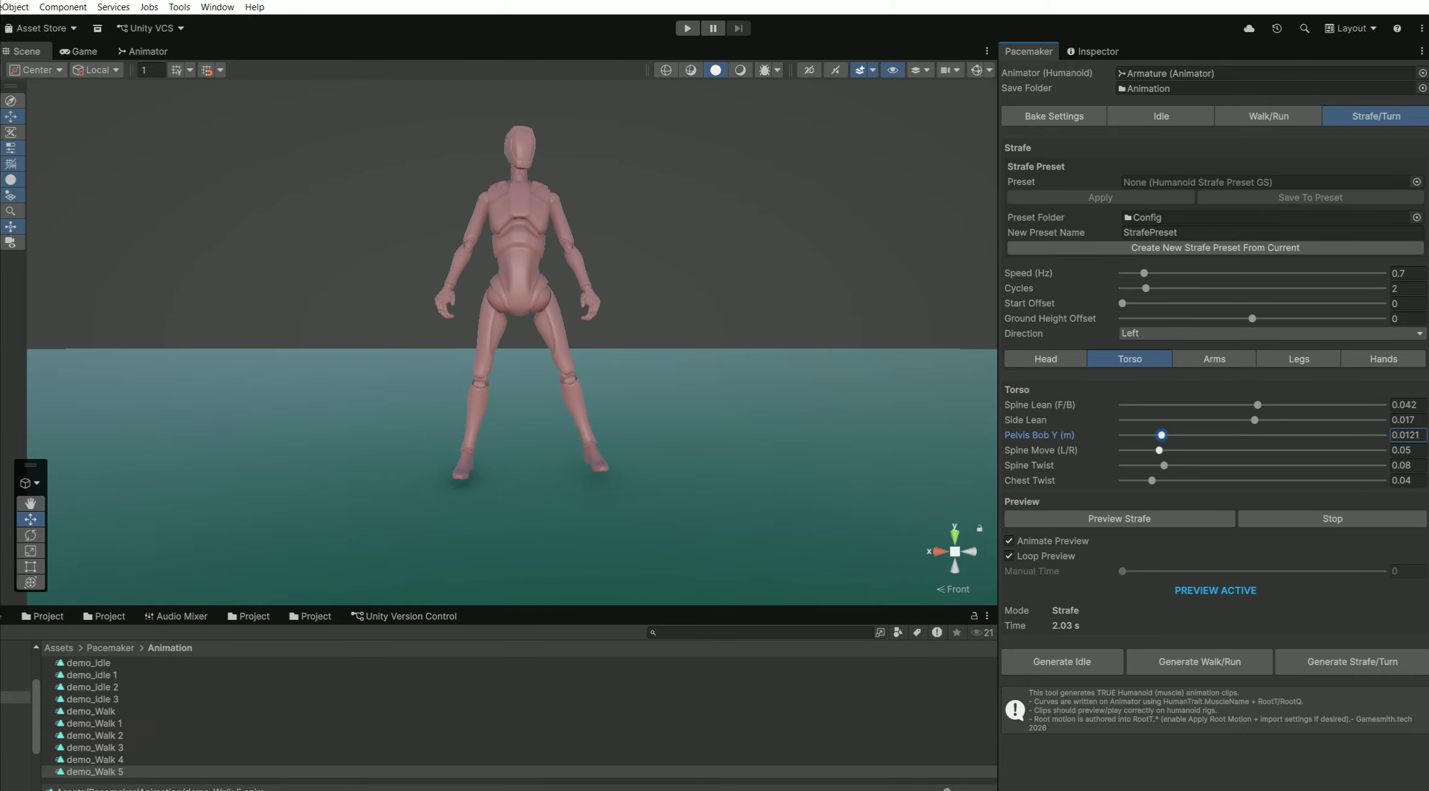
left_click_drag(1159, 450, 1302, 465)
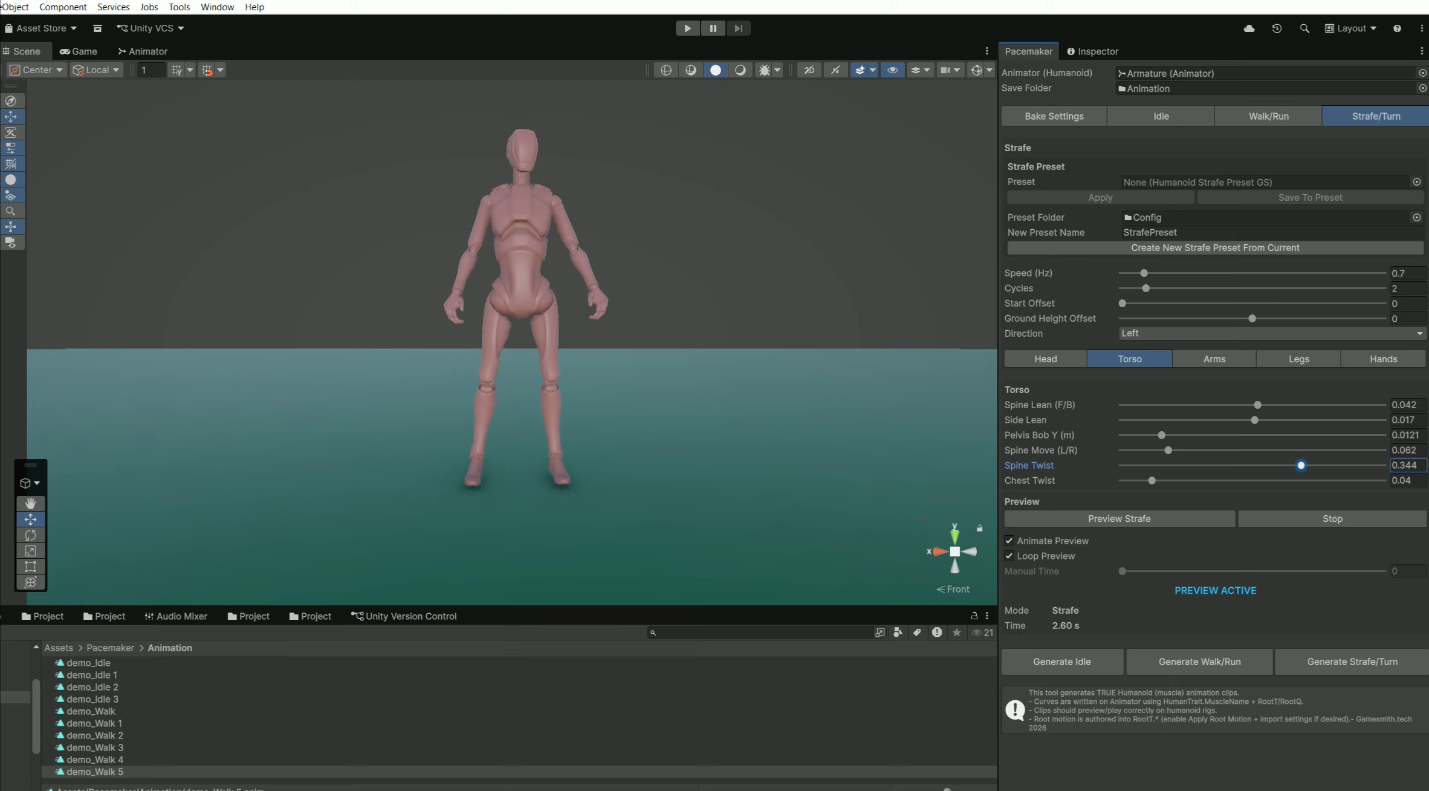
mouse_move(1300, 465)
left_mouse_down()
mouse_move(1168, 465)
mouse_move(1153, 481)
mouse_move(1322, 480)
left_mouse_up()
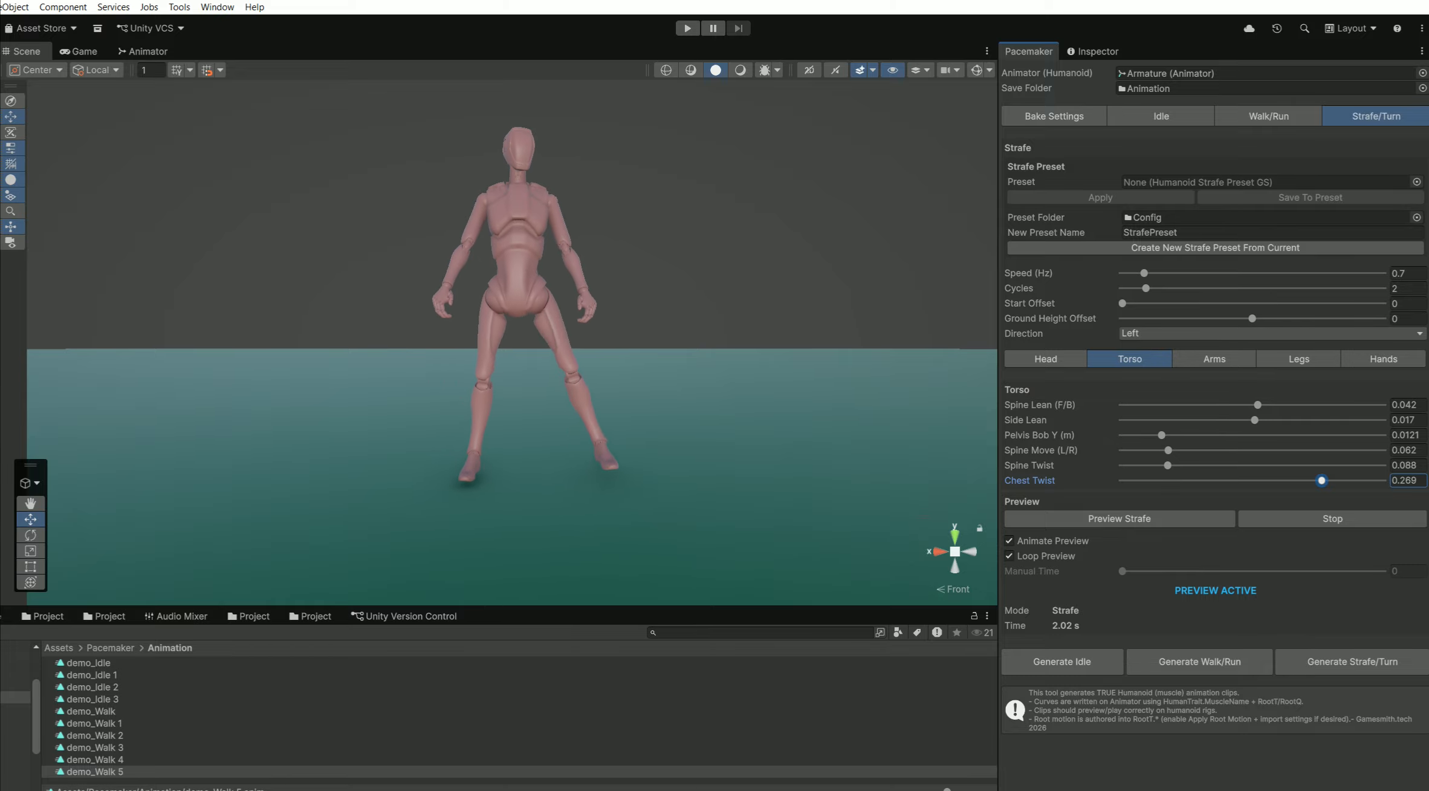
left_click_drag(1322, 480, 1140, 480)
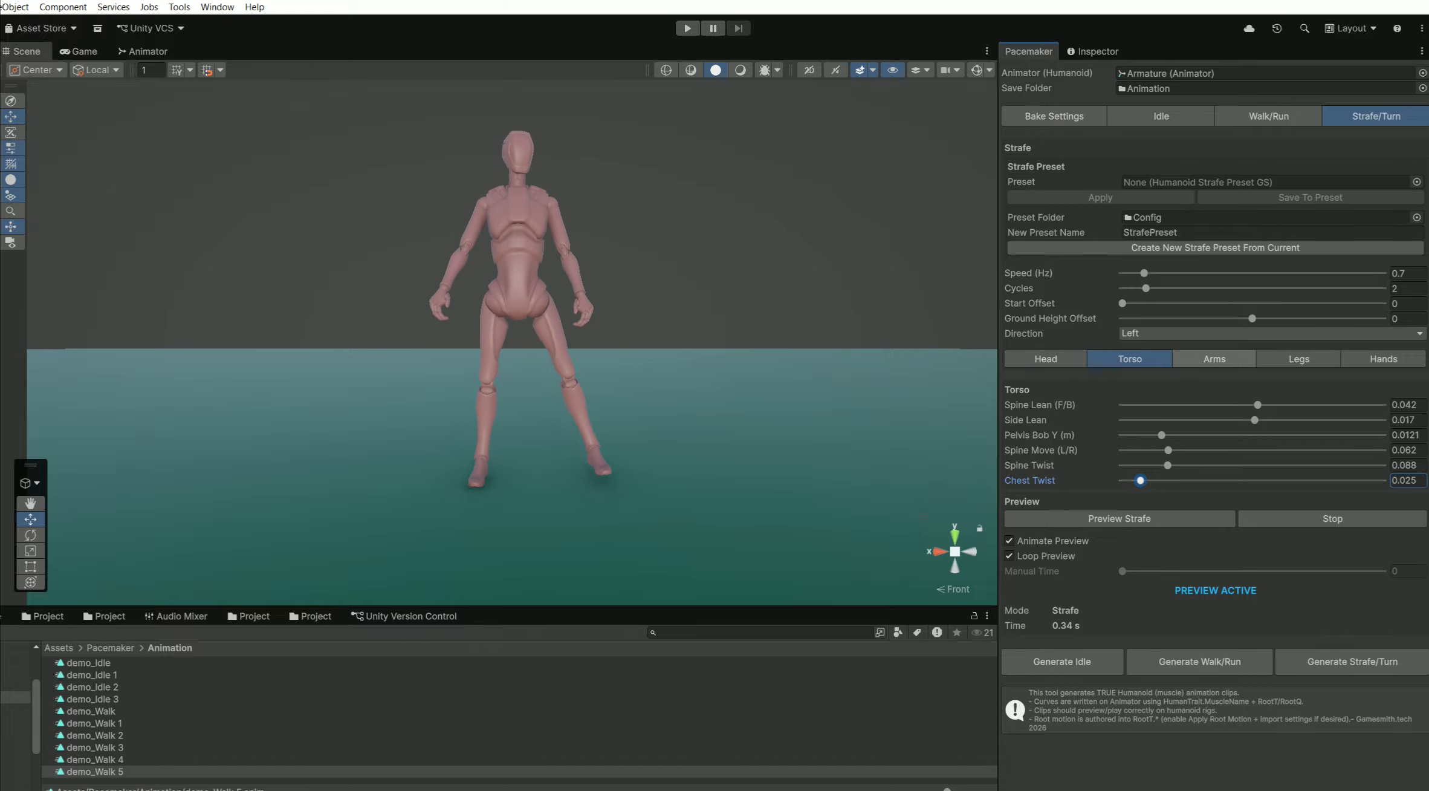
Adjust the synced arms to Up/Down -0.223, Front/Back -0.098, Arm Swing 0.104 and Elbow Bend 0.419.
left_click(1215, 359)
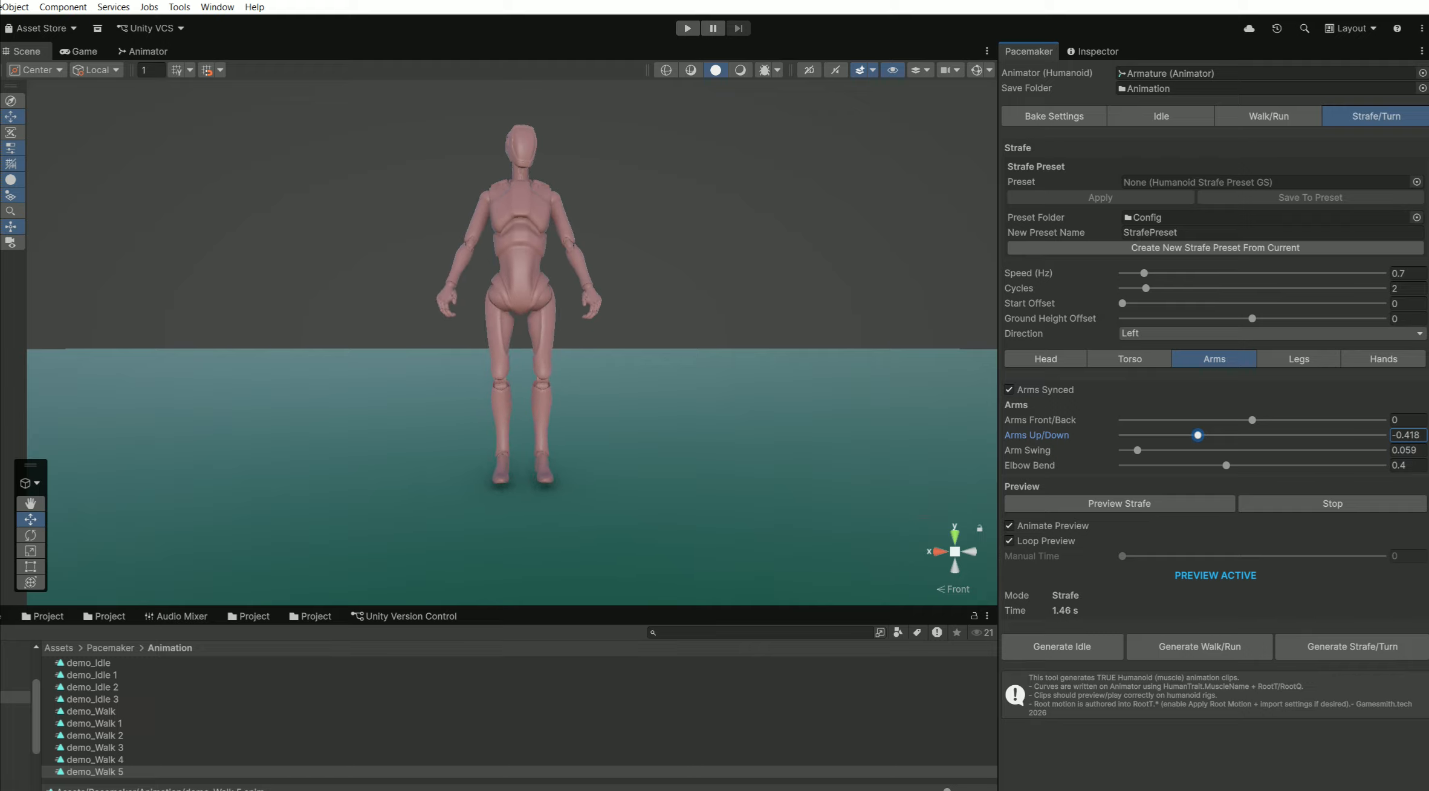
left_click_drag(1138, 450, 1161, 450)
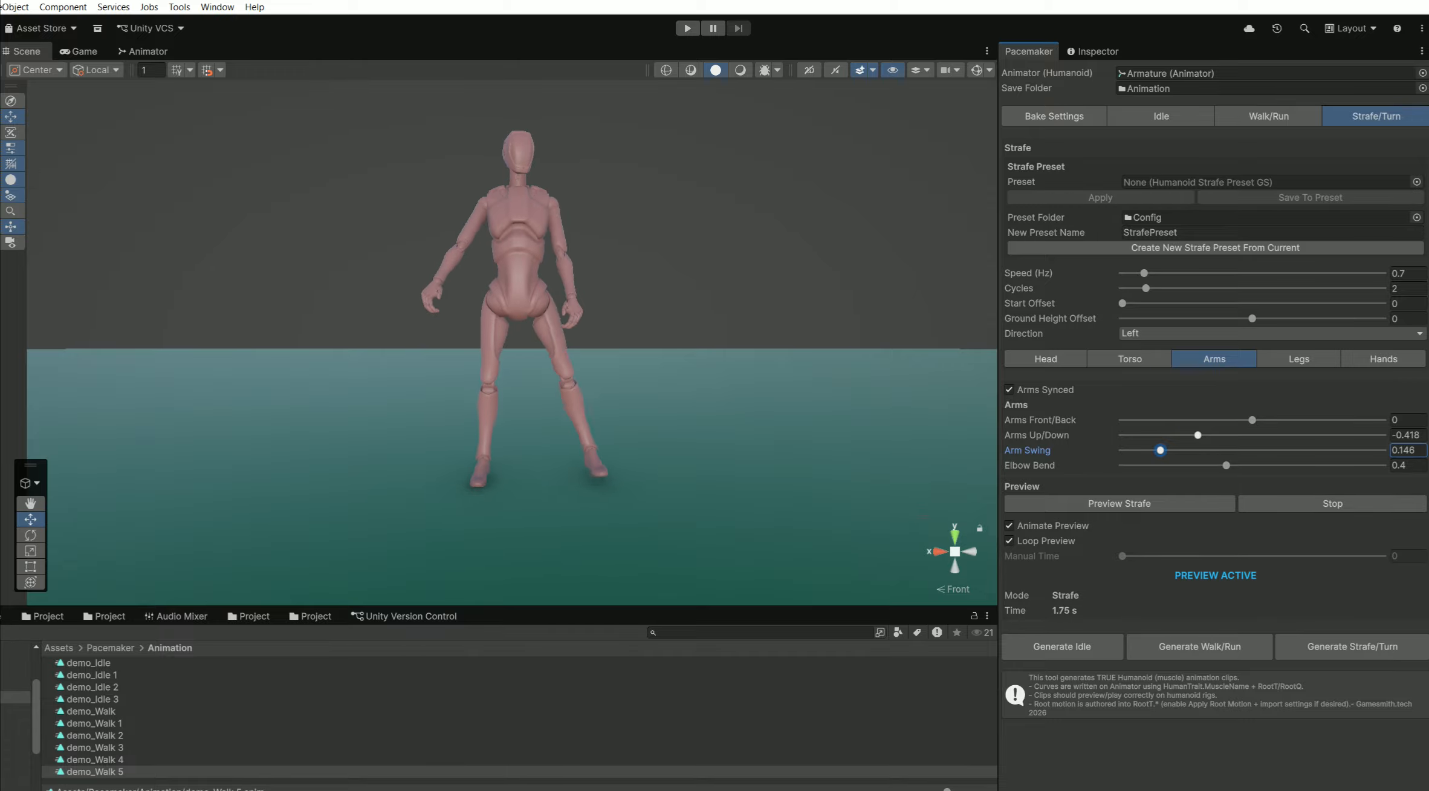
left_click_drag(1198, 435, 1223, 435)
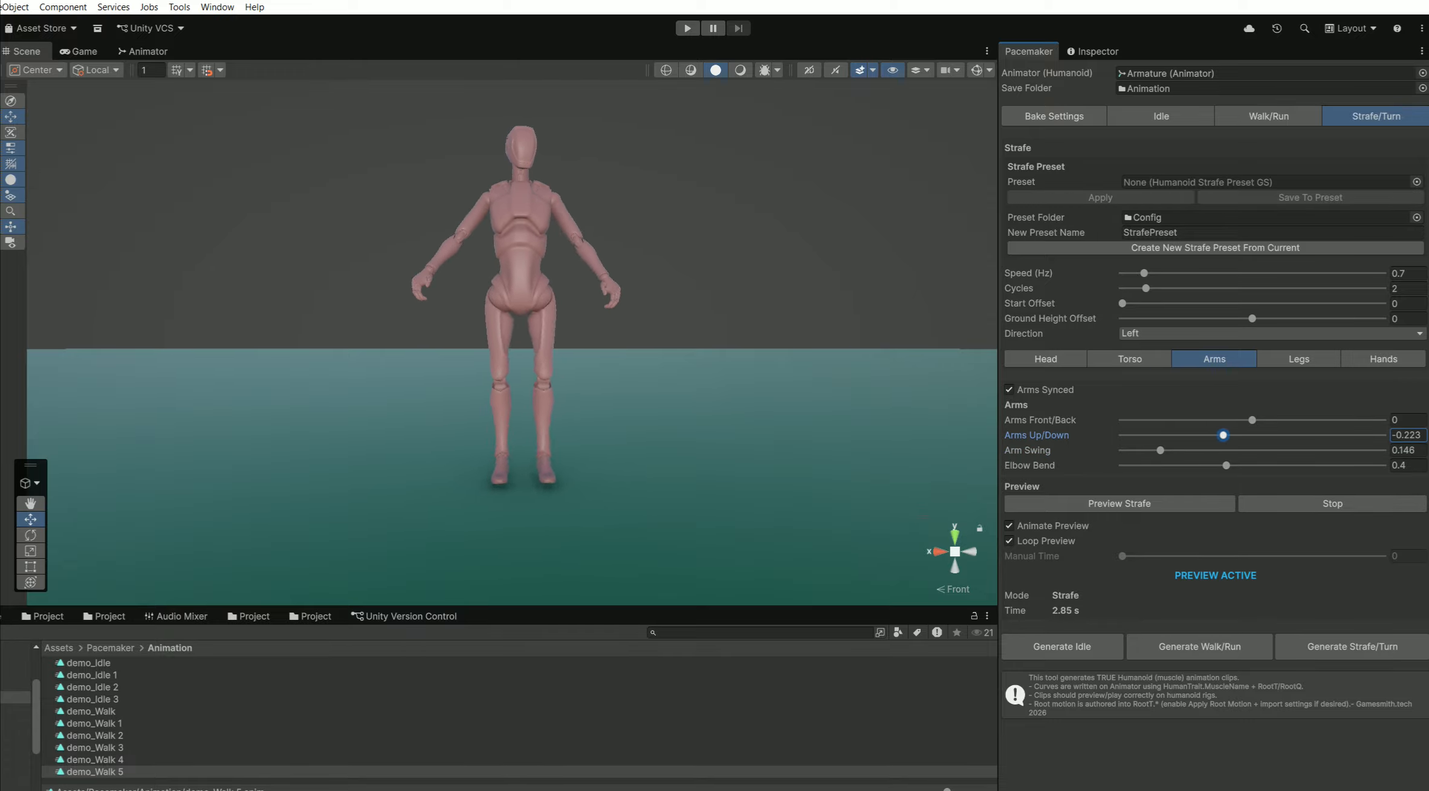
mouse_move(1252, 419)
left_mouse_down()
mouse_move(1211, 419)
mouse_move(1296, 420)
mouse_move(1240, 420)
left_mouse_up()
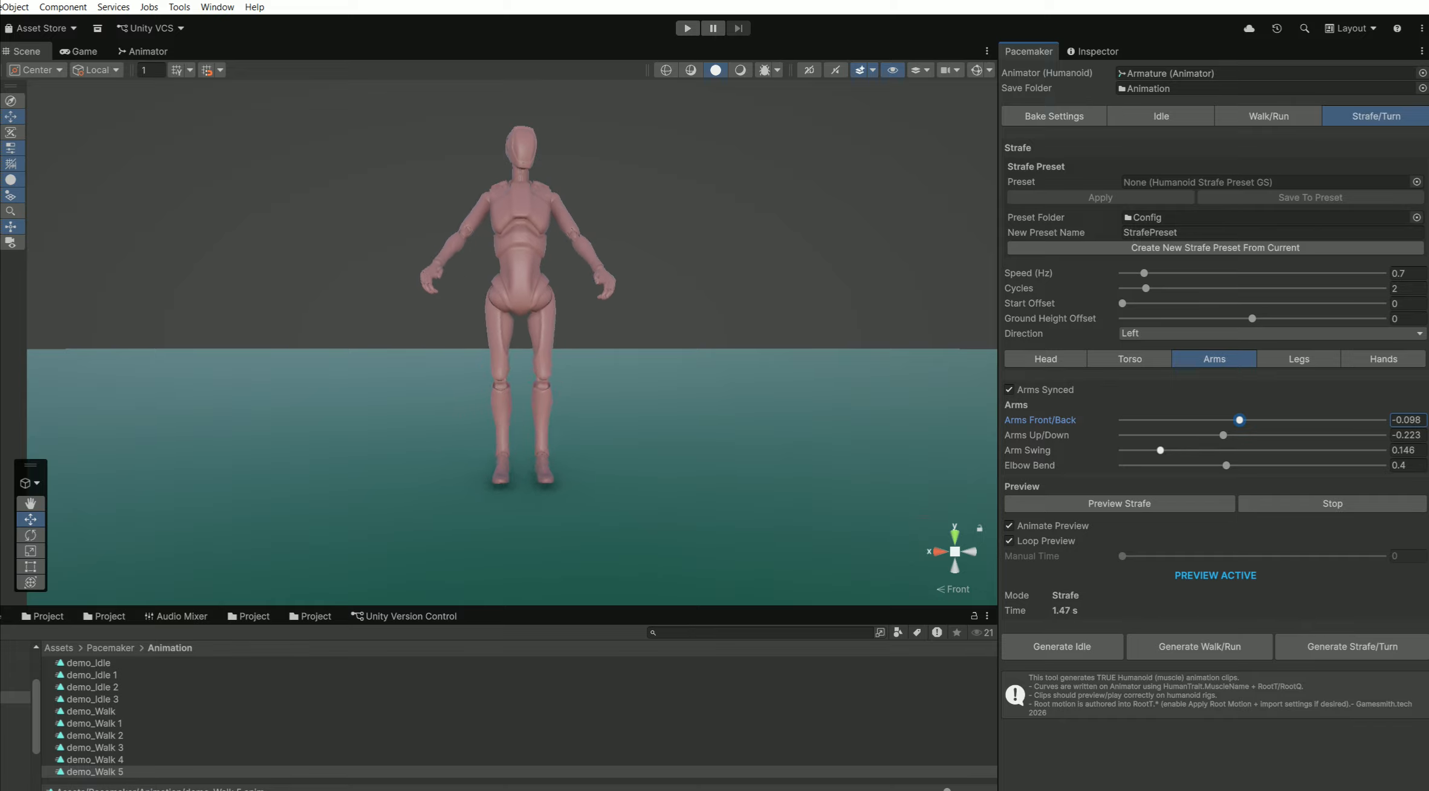
left_click_drag(1160, 450, 1150, 450)
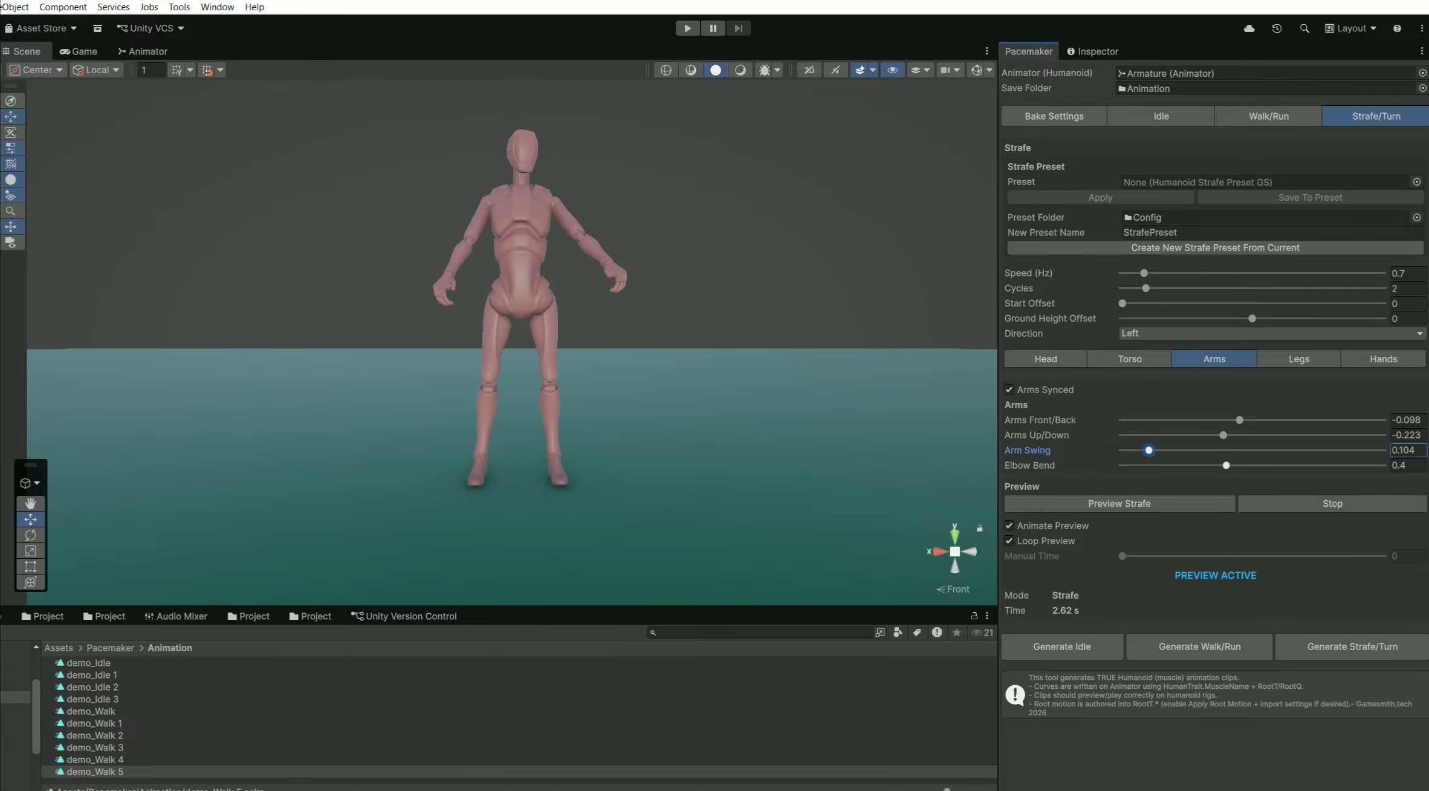
left_click_drag(1226, 465, 1373, 465)
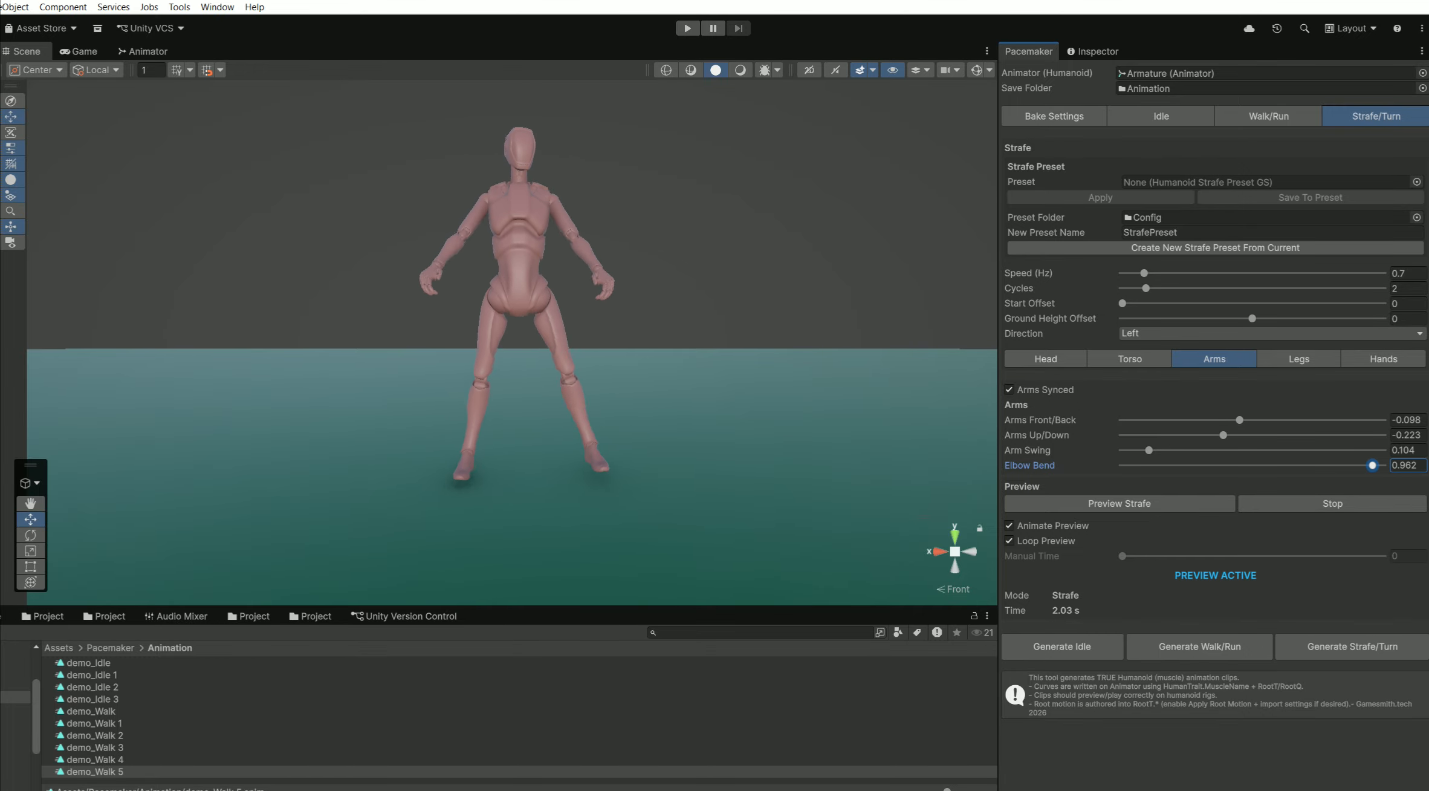
left_click_drag(1372, 465, 1231, 465)
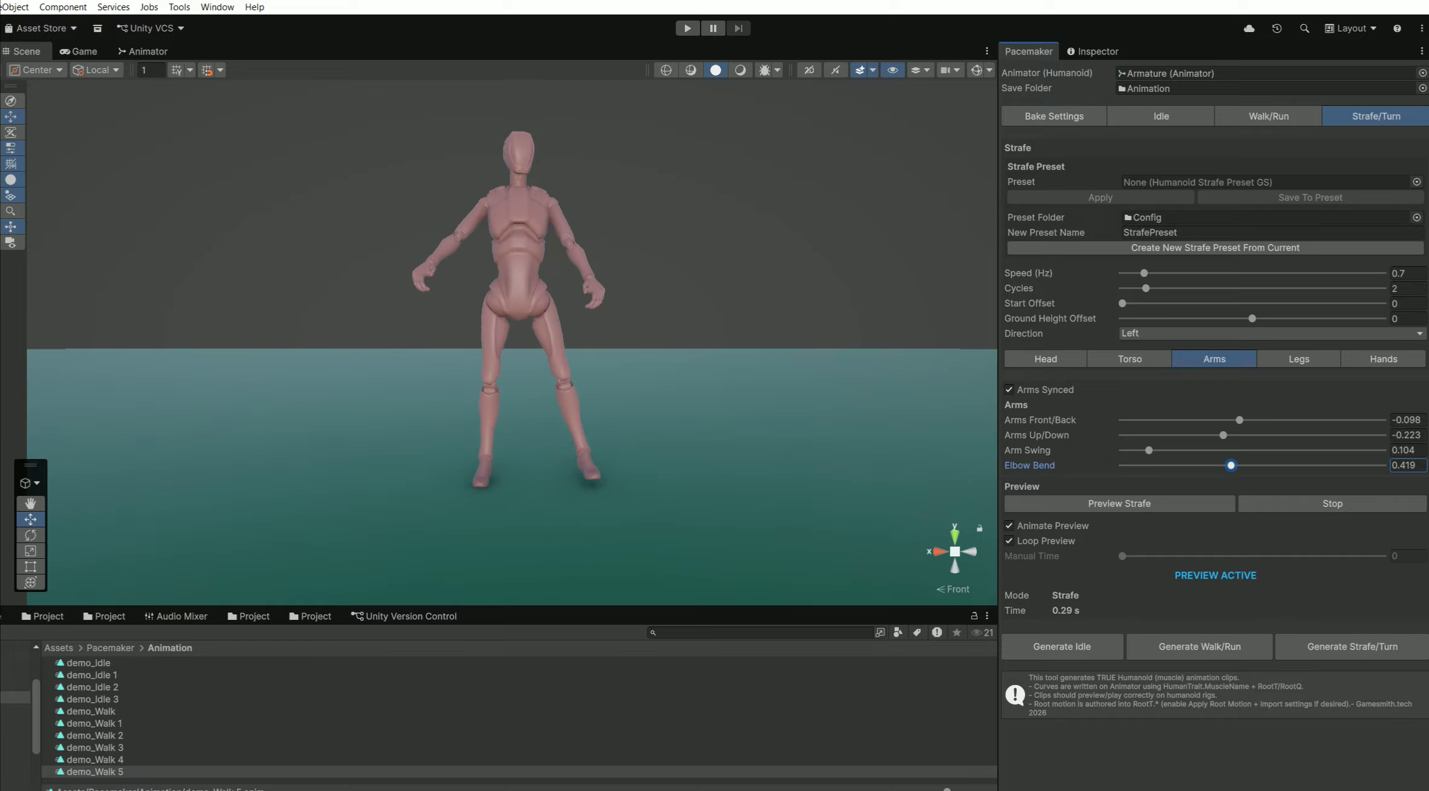
Try unsynced arms with left up/down -0.001 and front/back 0.139, right up/down 0.176, front/back 0.334 and elbow bend 0.823, and sync them again.
left_click(1009, 389)
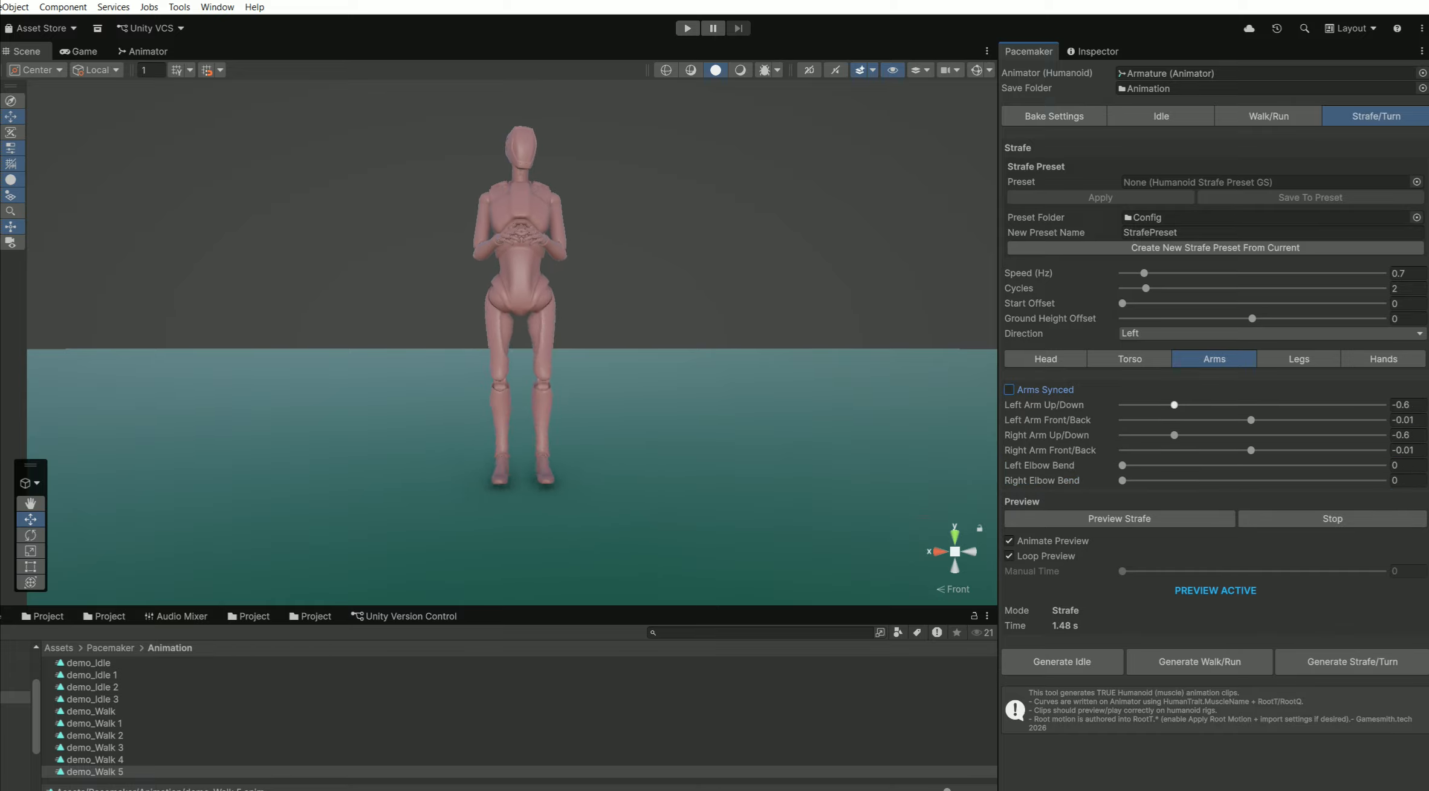
left_click_drag(1175, 405, 1253, 405)
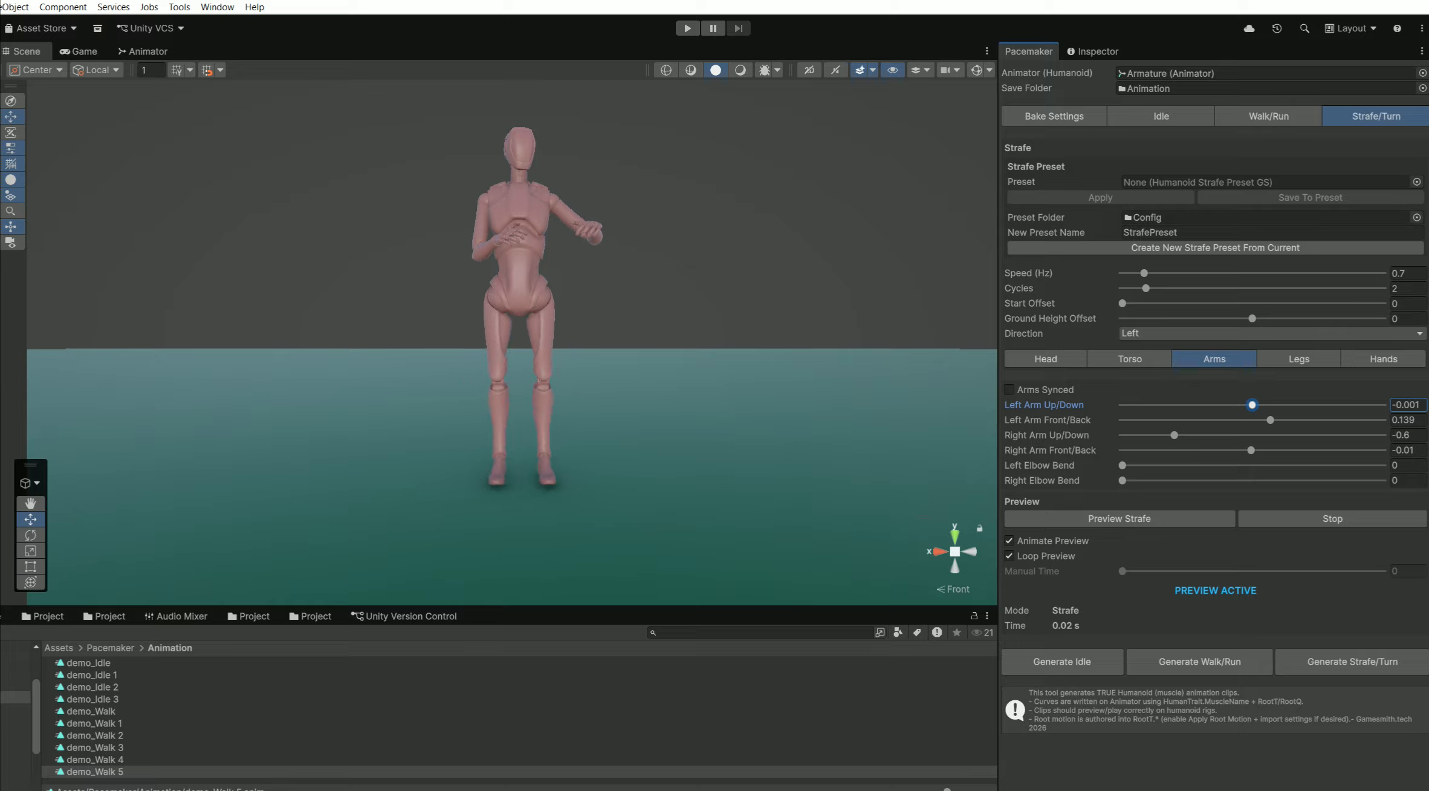
left_click_drag(1175, 434, 1275, 435)
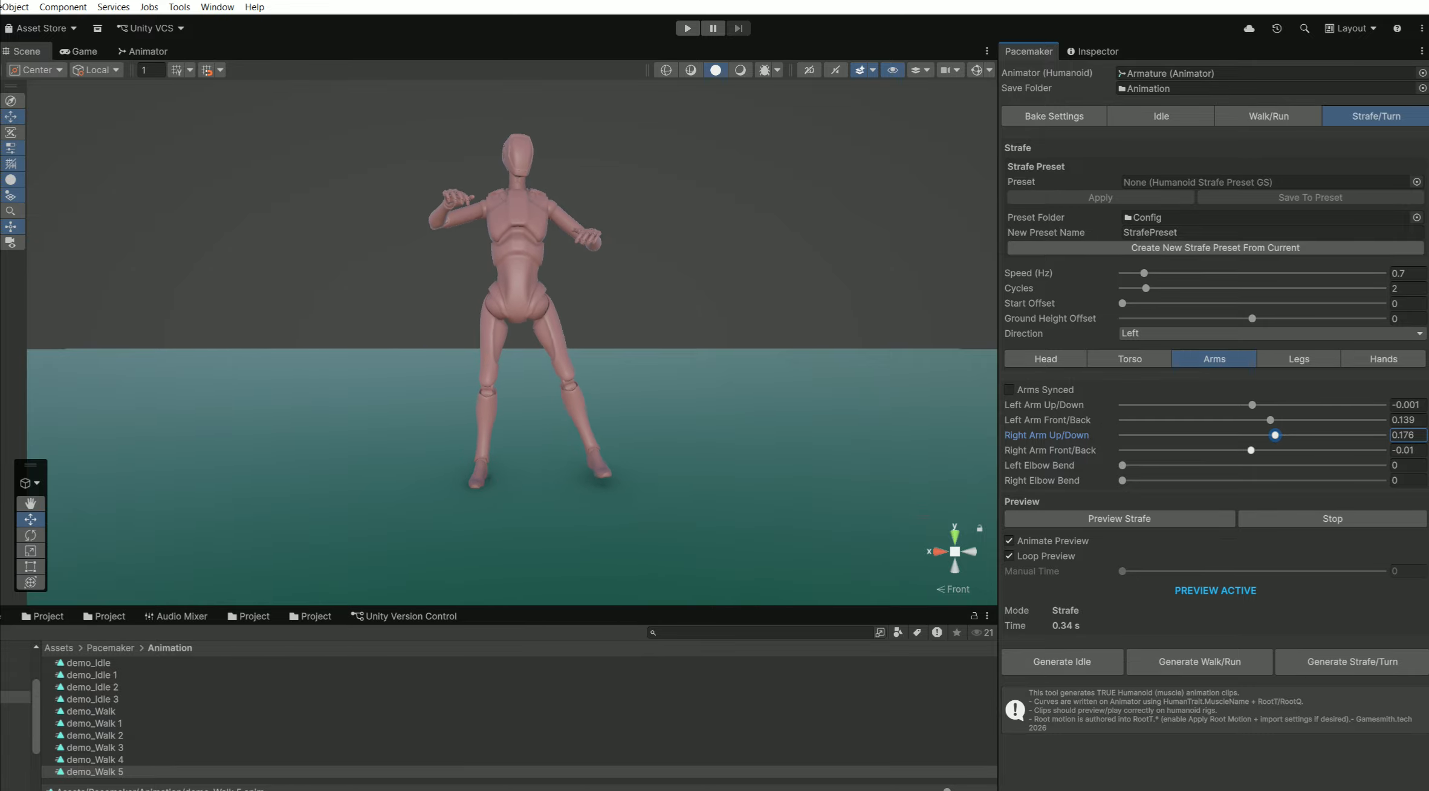
left_click_drag(1251, 450, 1296, 449)
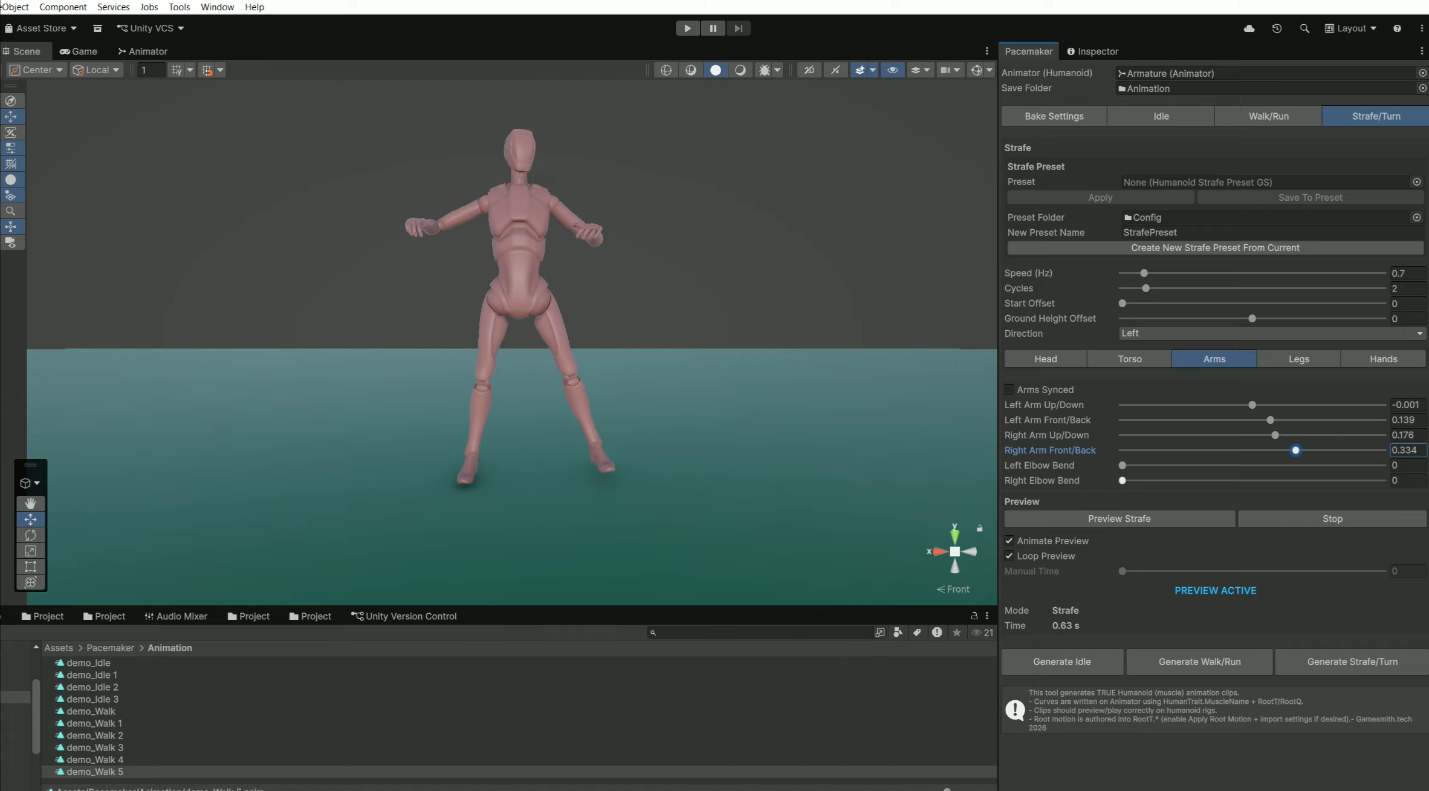
left_click_drag(1144, 481, 1337, 480)
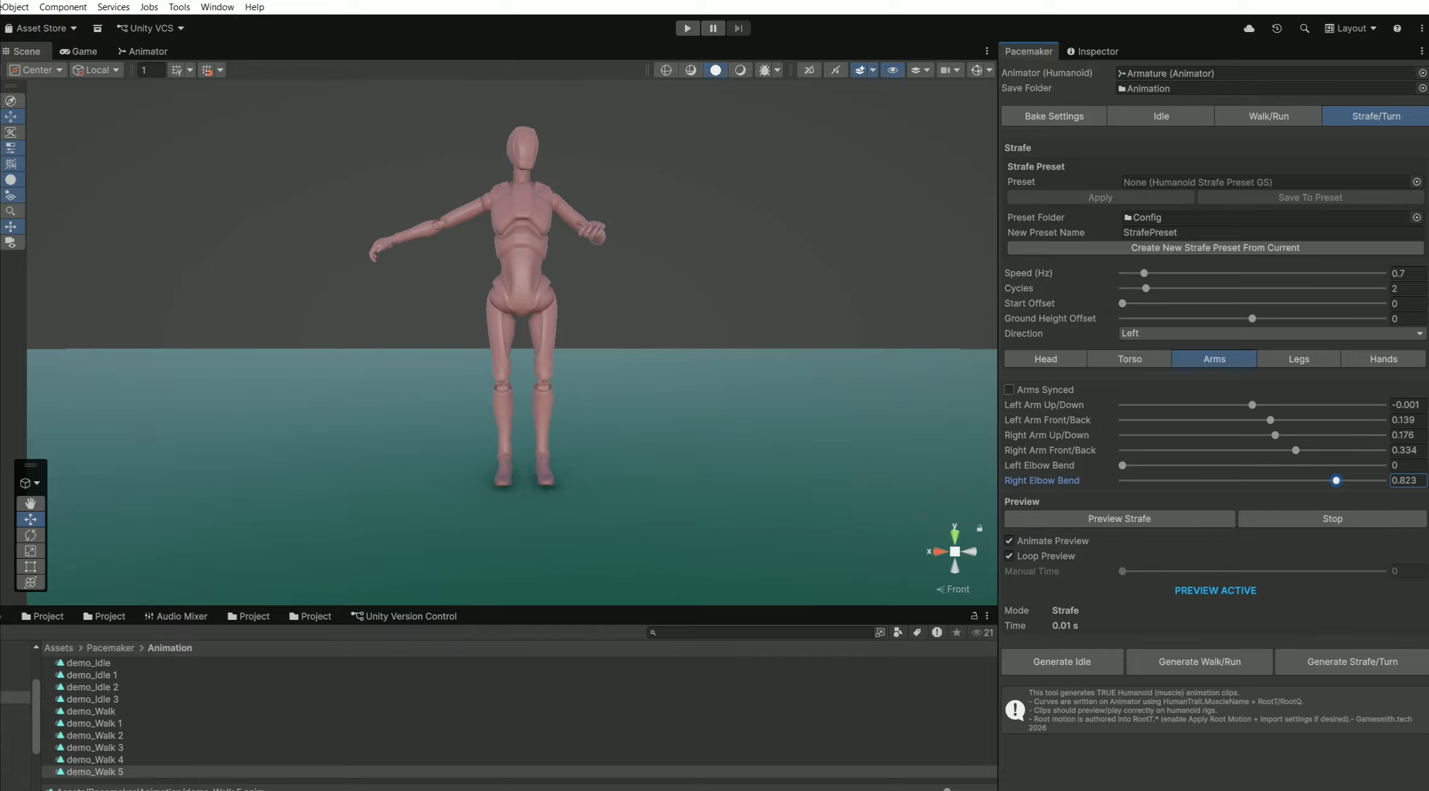
left_click(1010, 390)
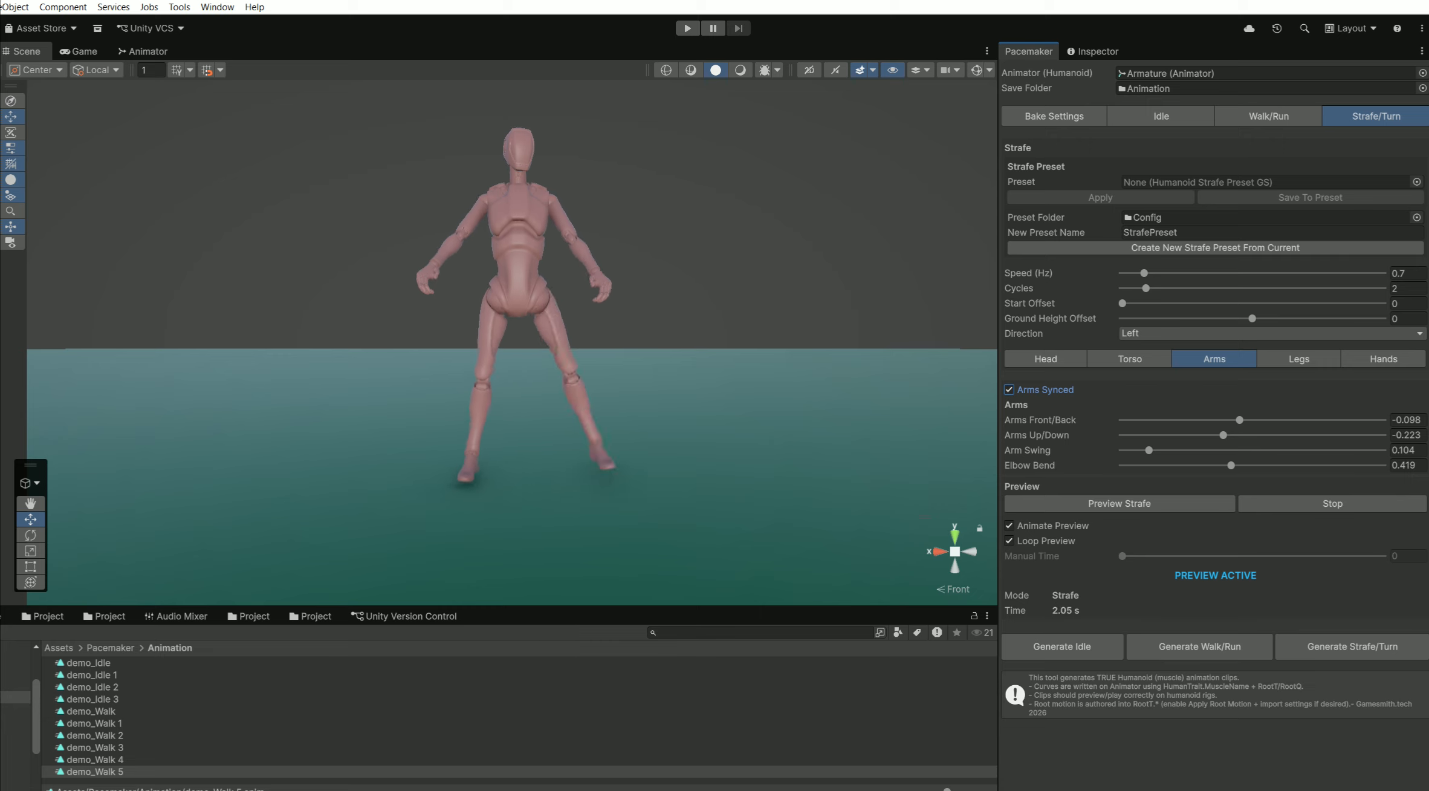
Set Arms Front/Back to 0.199 and open the strafe's leg settings.
left_click_drag(1240, 420, 1278, 419)
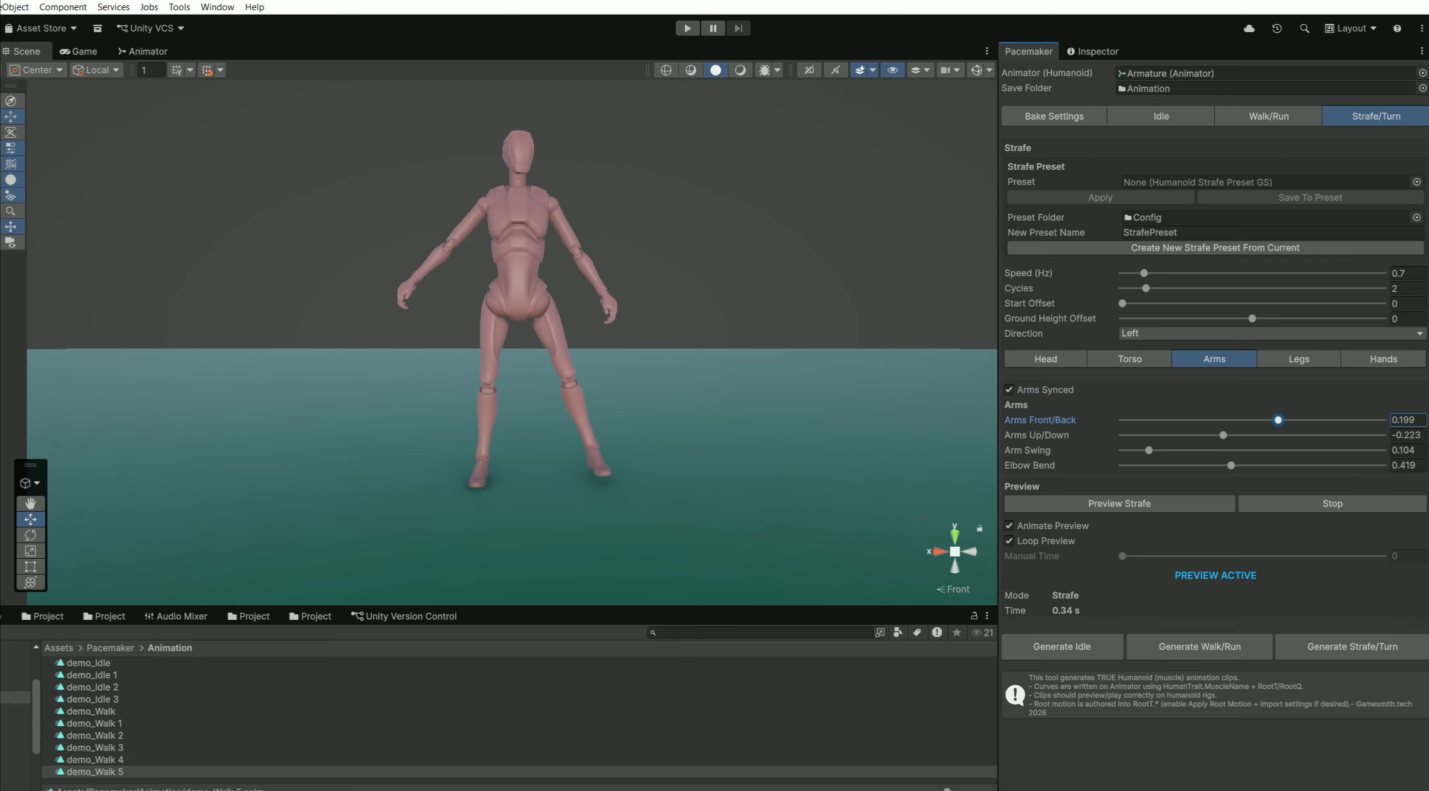
left_click(1299, 358)
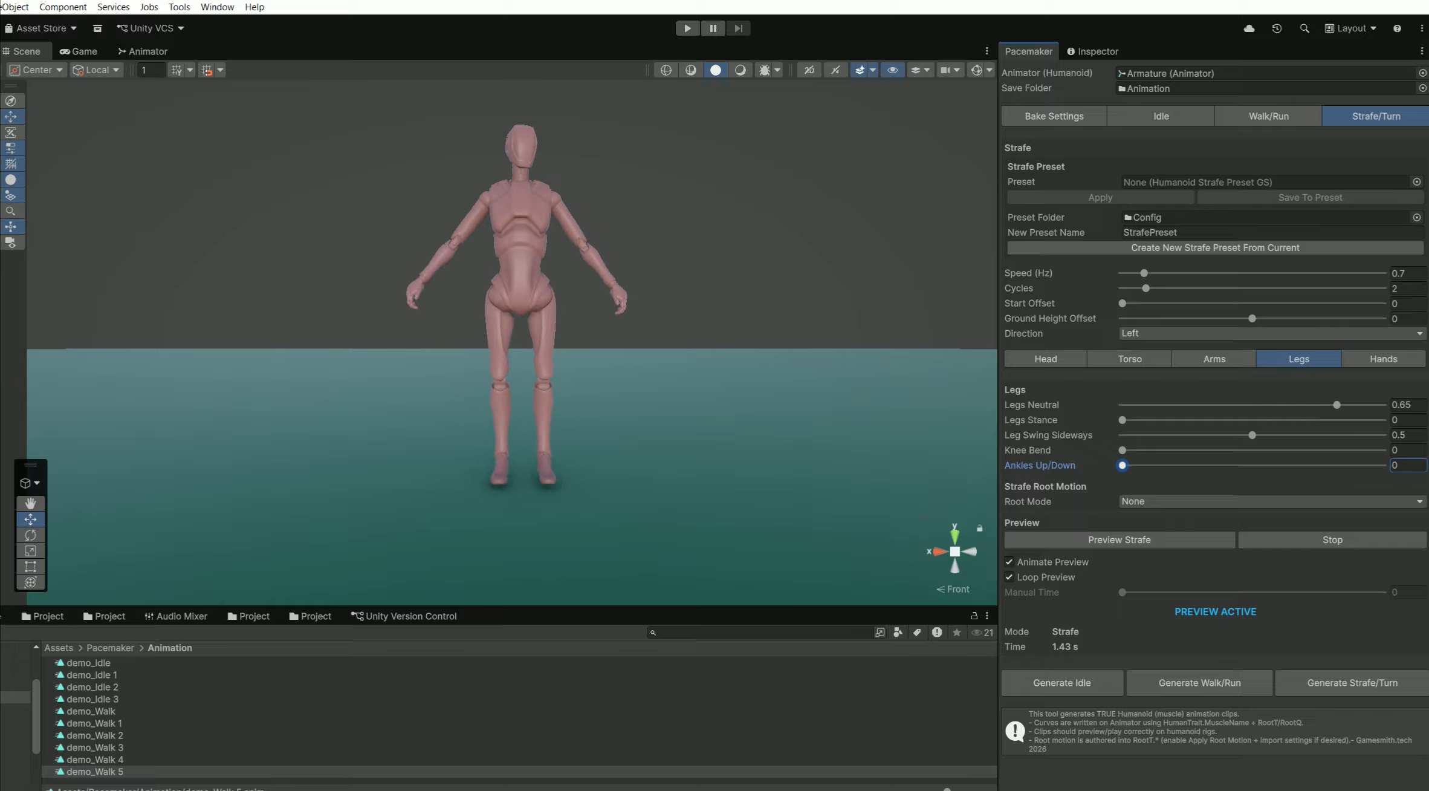
Try Legs Neutral at 0.599 and set it back to 0.65.
left_click(970, 552)
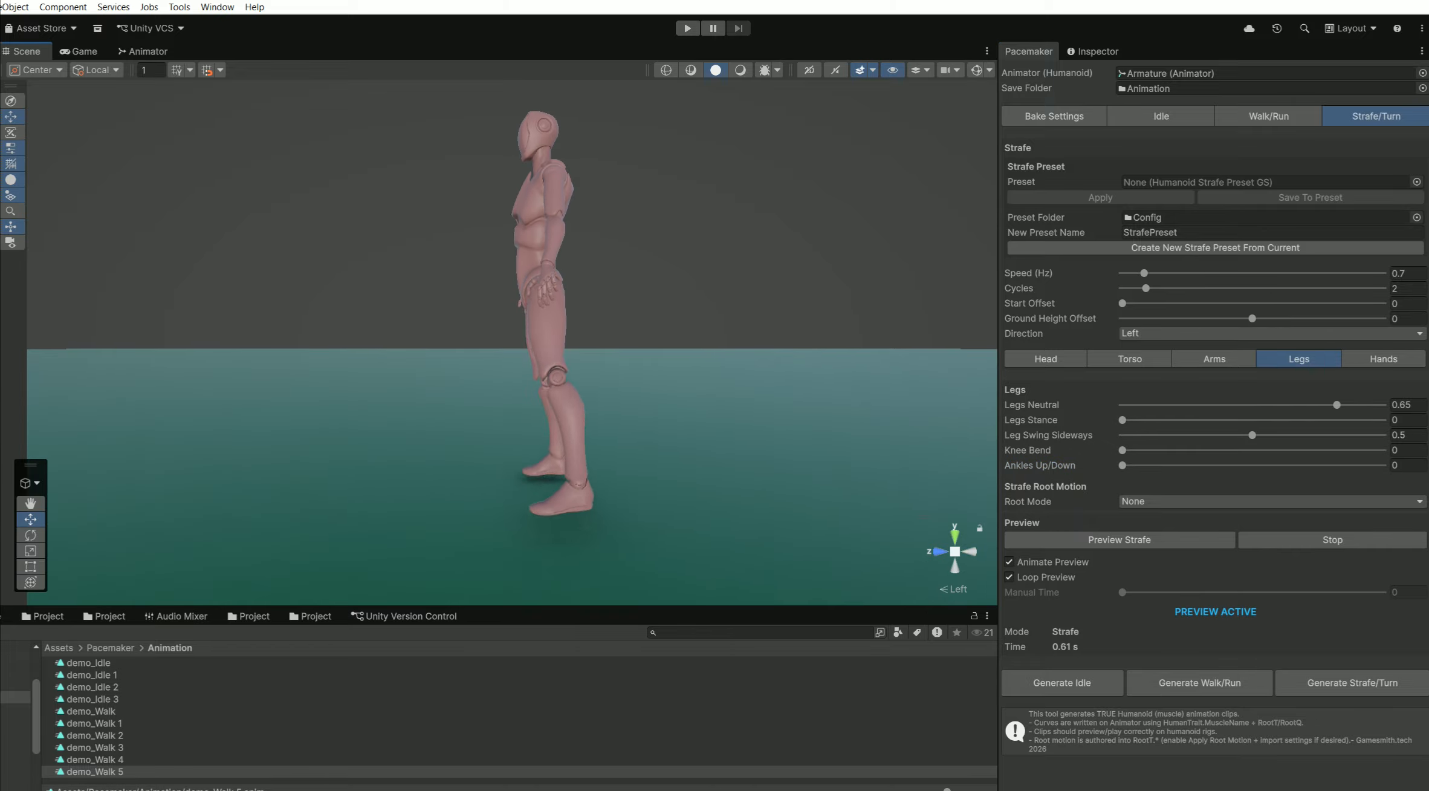
mouse_move(1337, 404)
left_mouse_down()
mouse_move(1307, 404)
mouse_move(1342, 404)
mouse_move(1330, 405)
left_mouse_up()
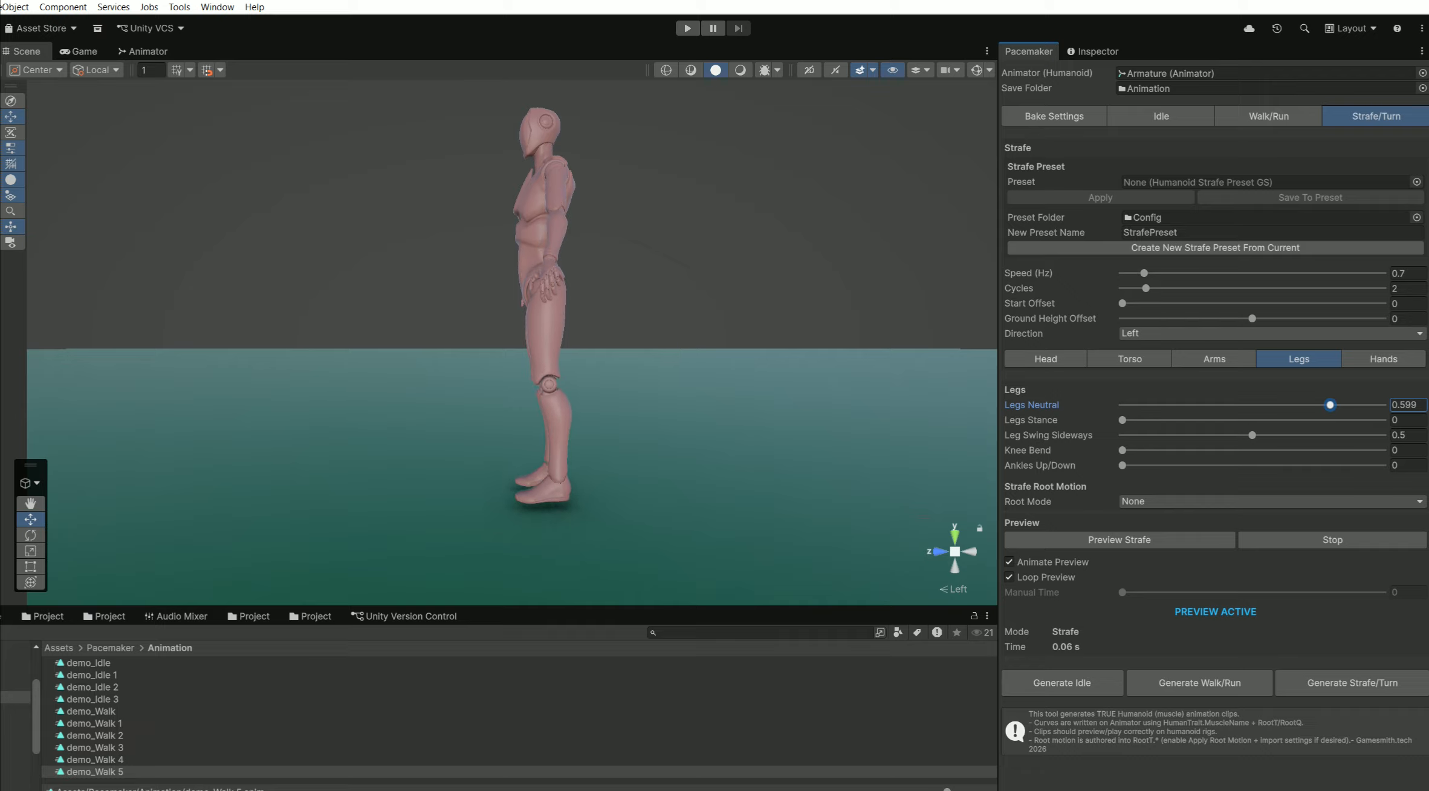
left_click(1405, 405)
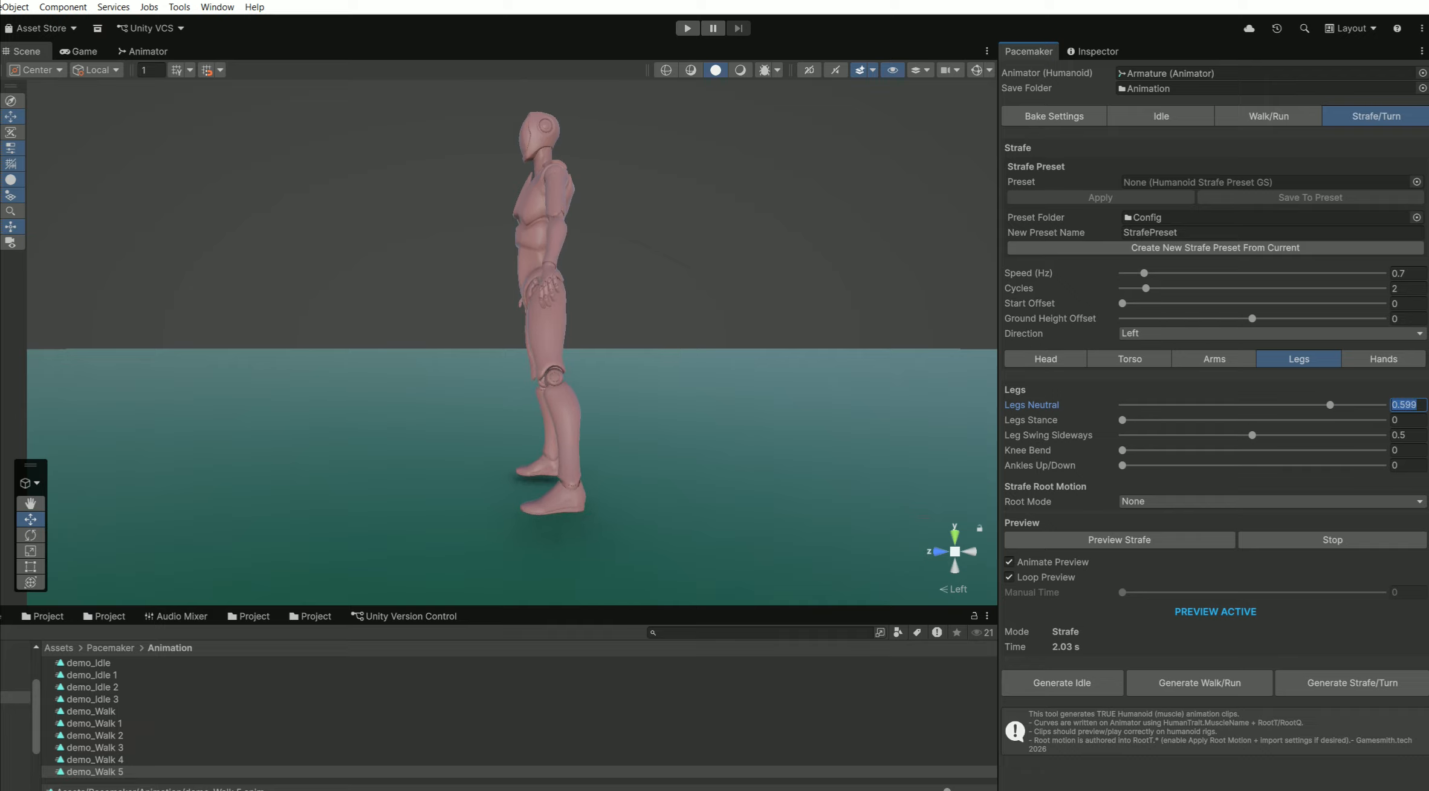
type(".65")
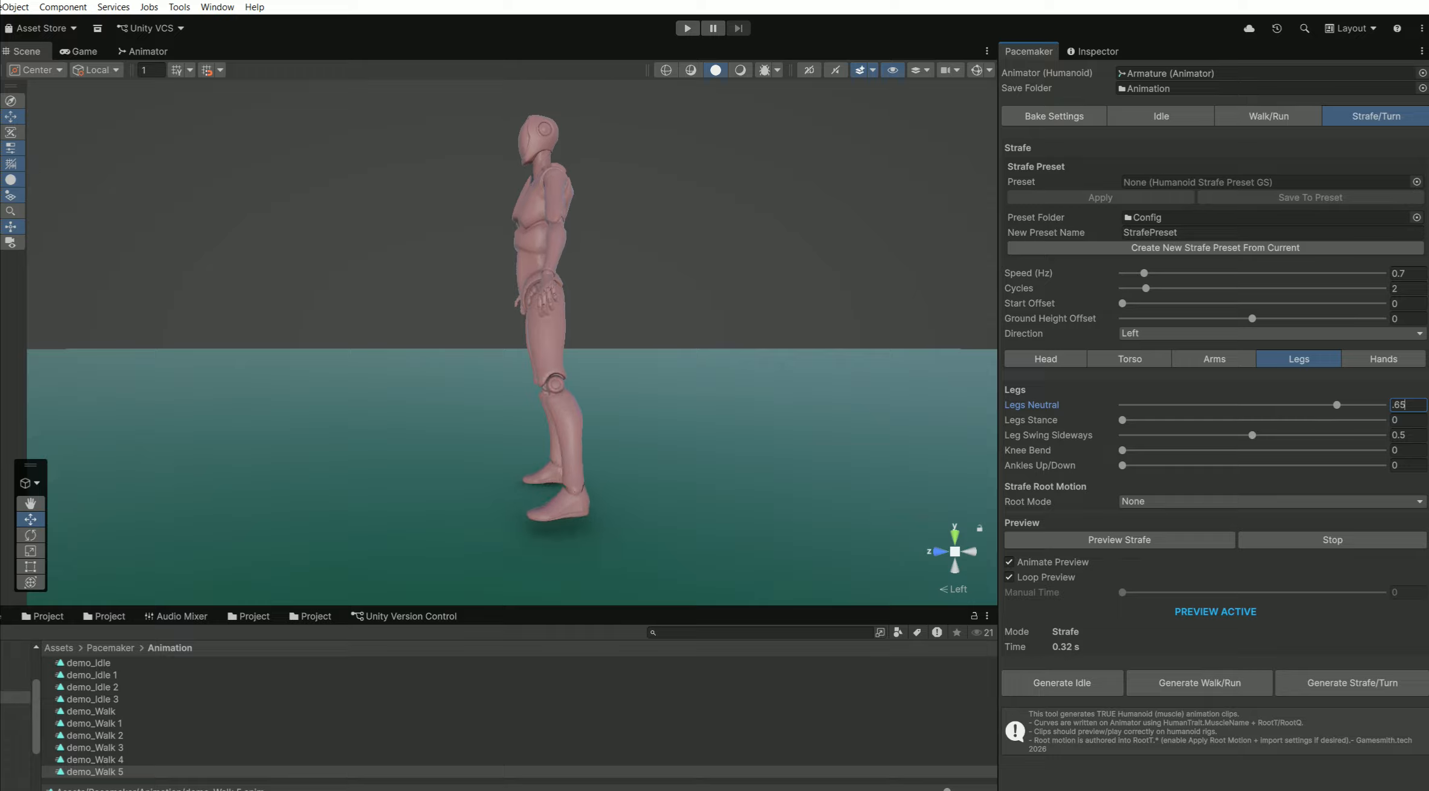
Try a wide Legs Stance of 0.463 and return it to 0.
left_click(970, 551)
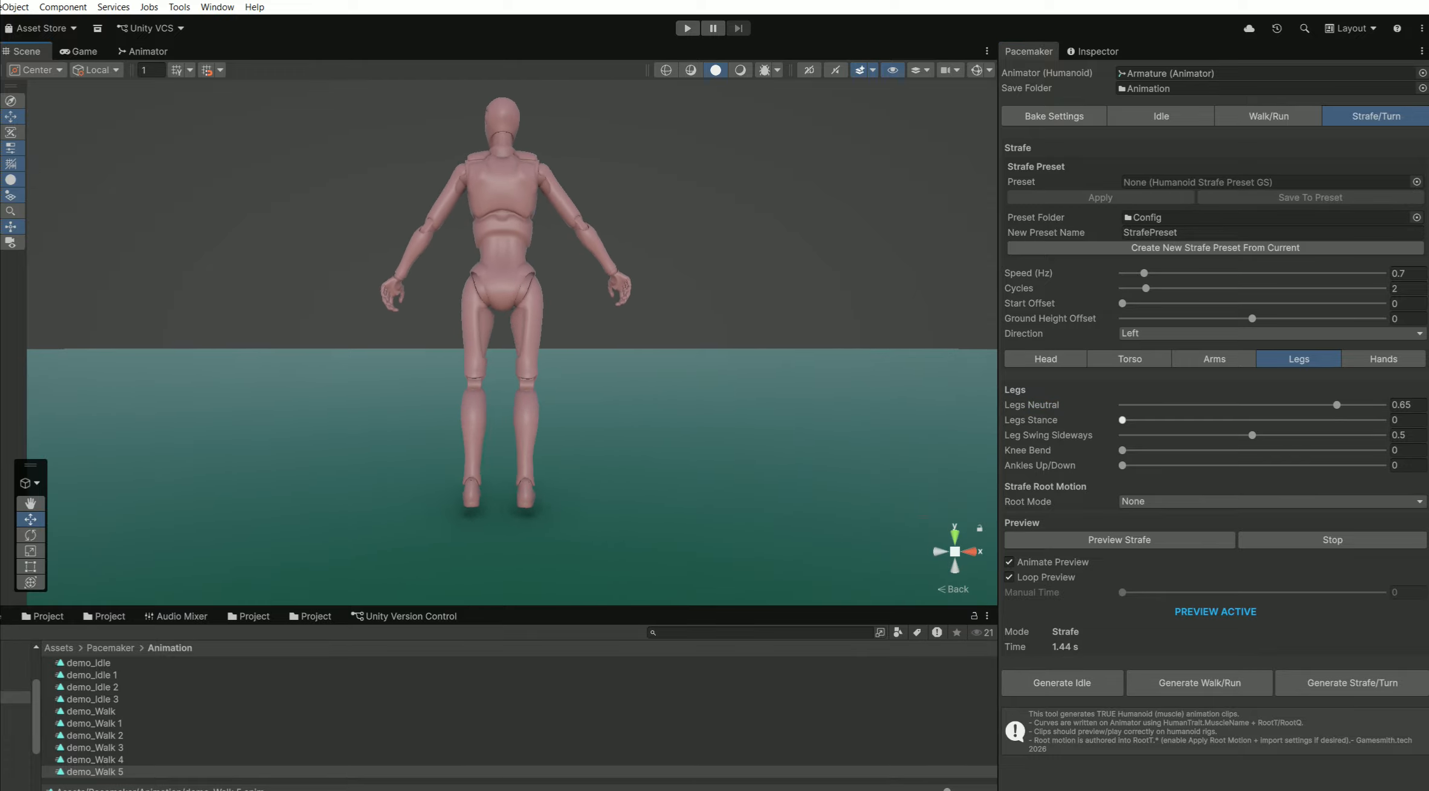
left_click_drag(1123, 420, 1242, 420)
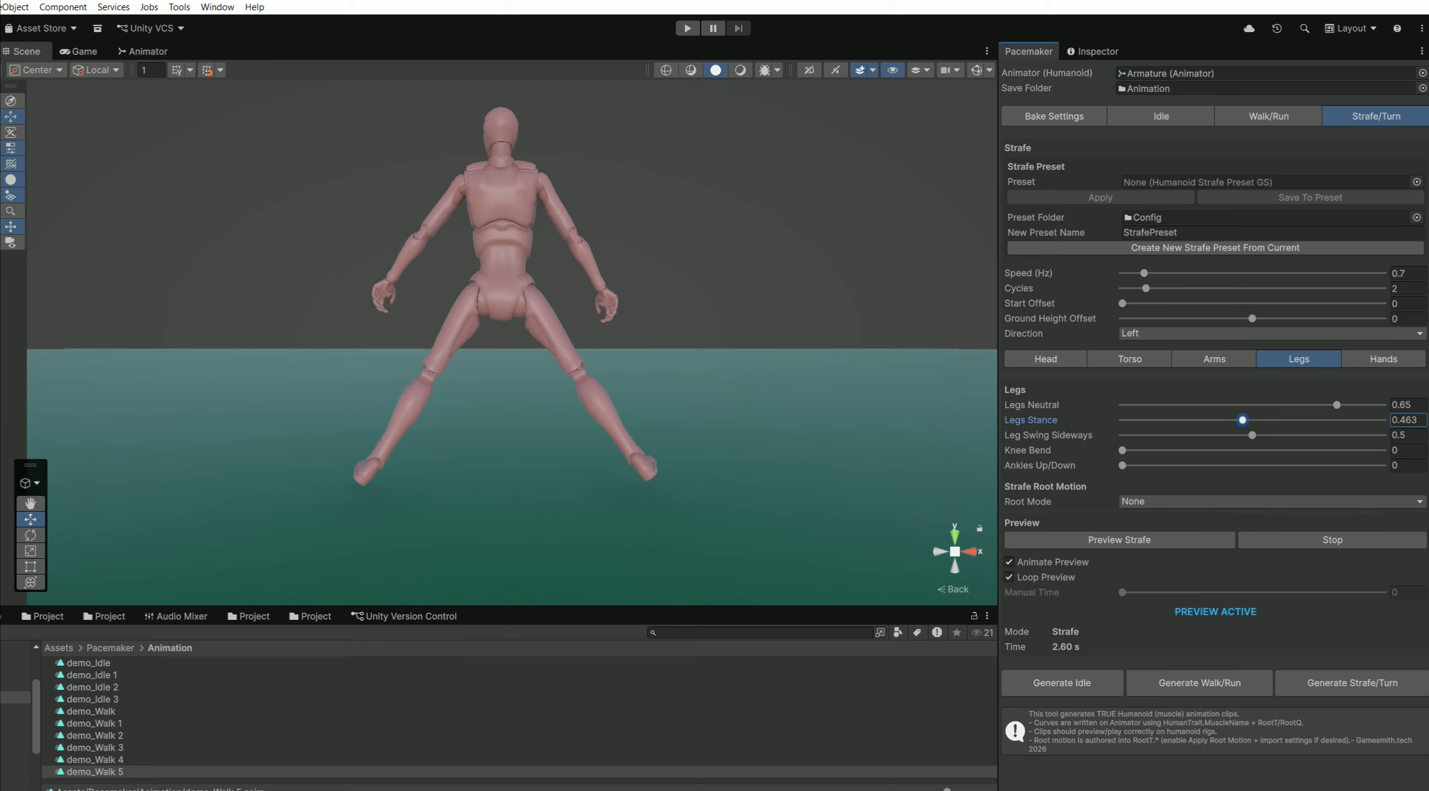
left_click_drag(1242, 420, 1122, 420)
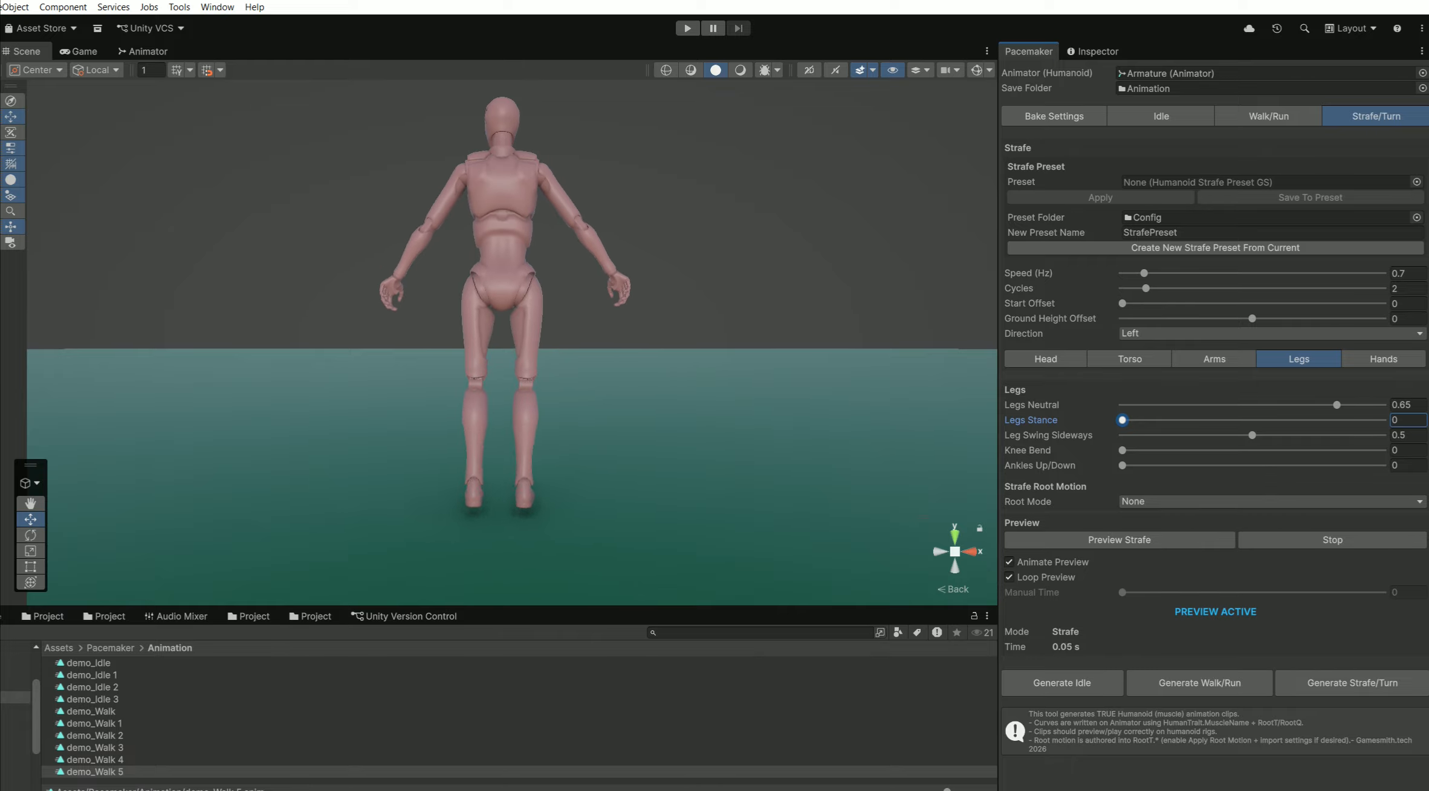
Reduce Leg Swing Sideways, trying 0.186 and settling on 0.302.
left_click(971, 551)
left_click(970, 551)
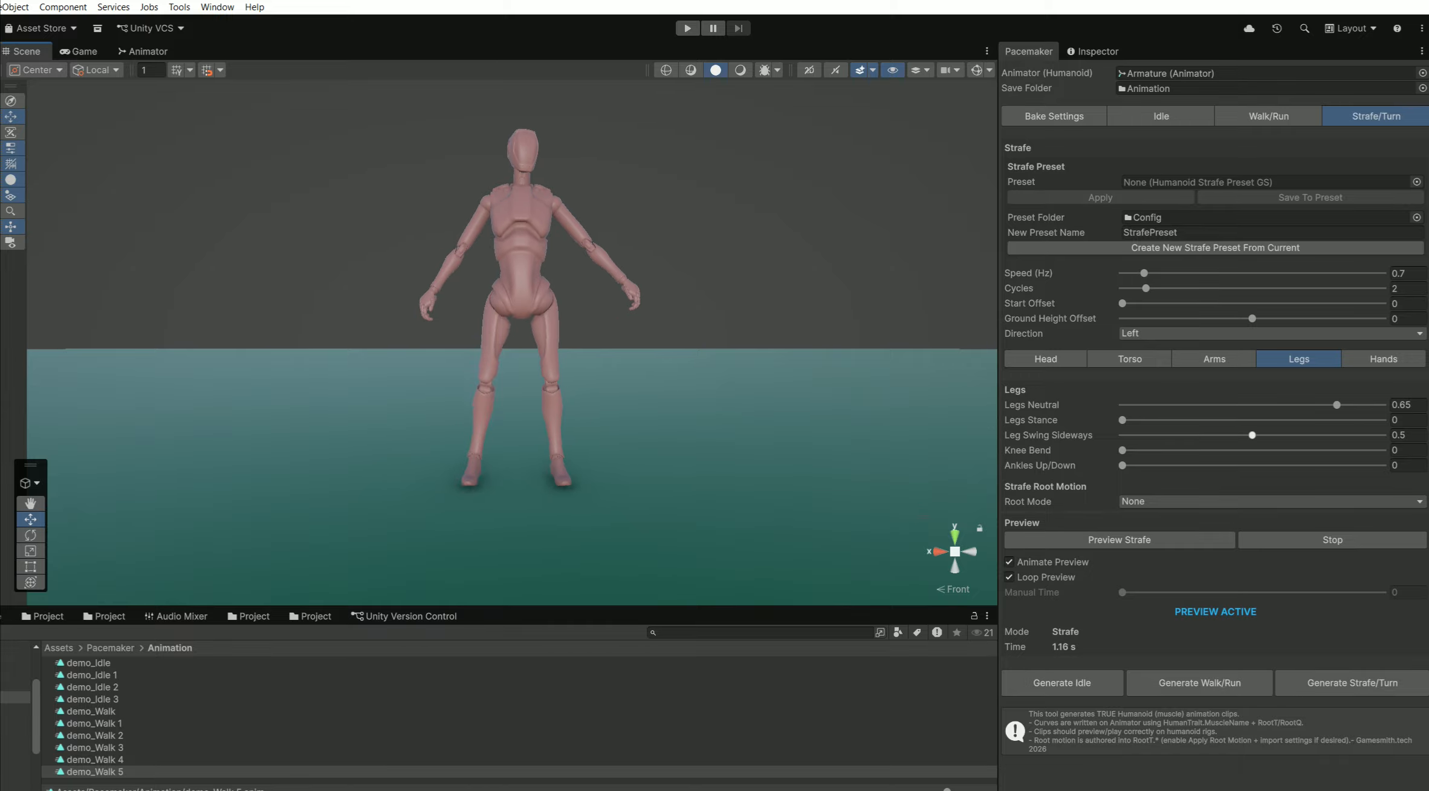
left_click_drag(1252, 435, 1170, 435)
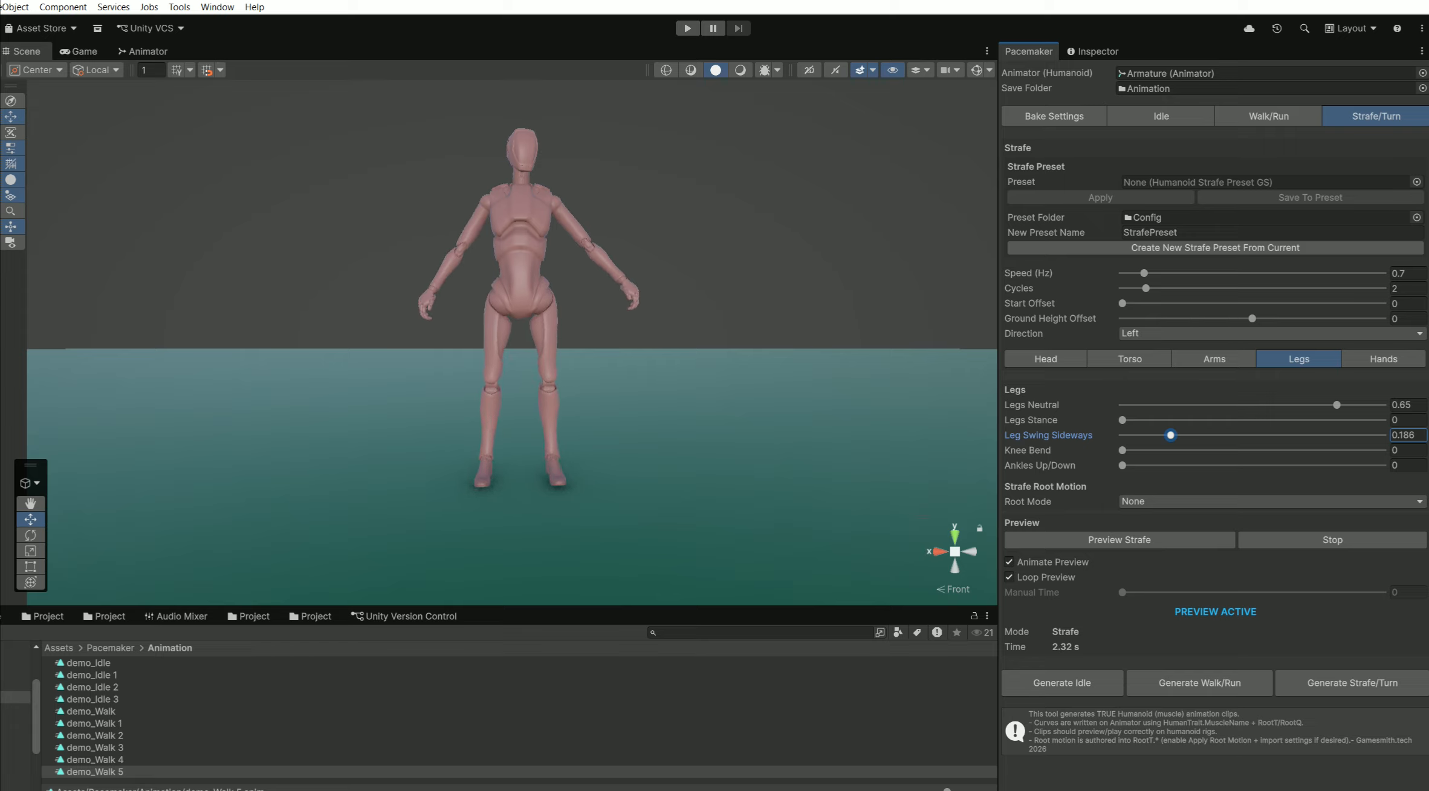
left_click_drag(1170, 434, 1201, 435)
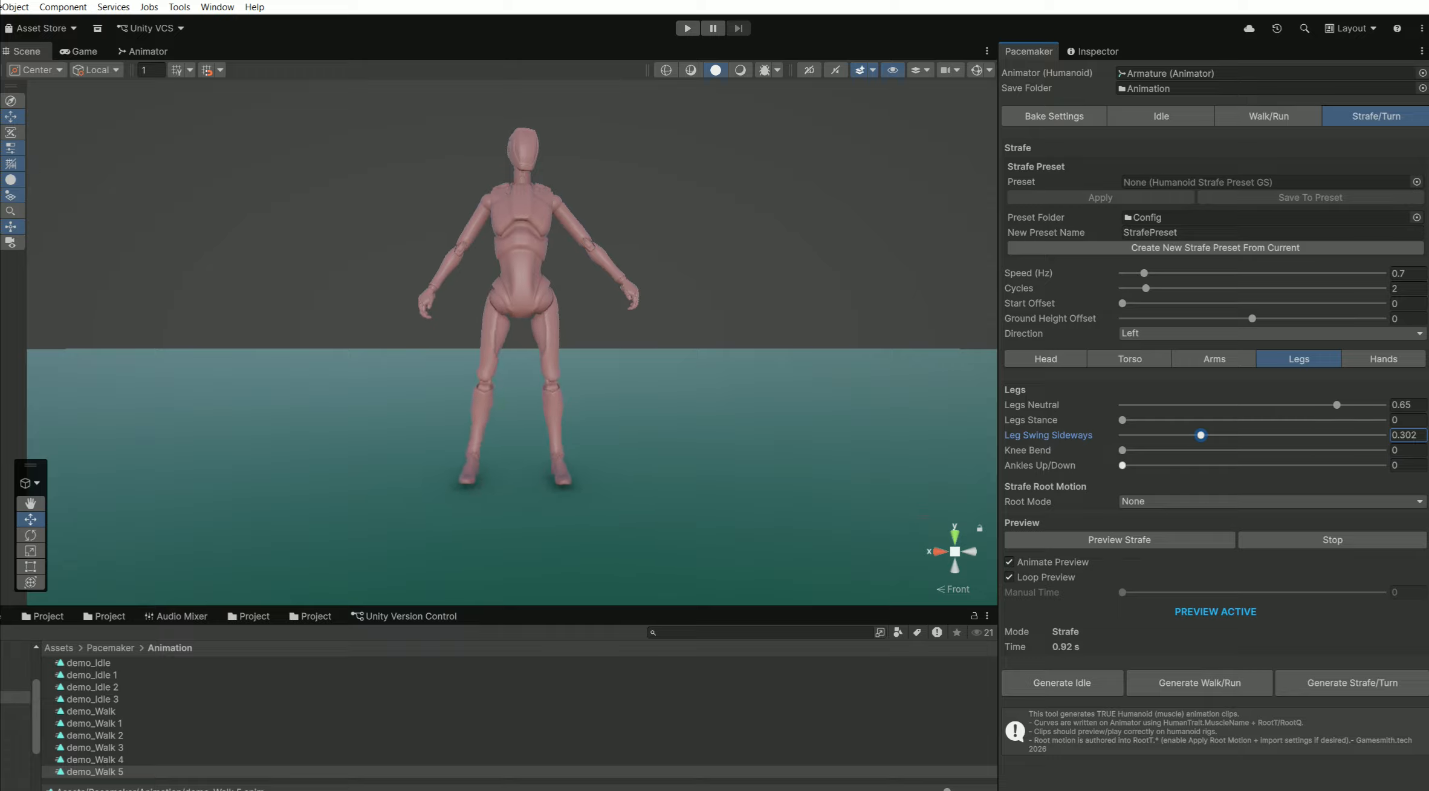
Try a Knee Bend of 0.916 and reduce it to 0.079, with Ankles Up/Down at 0.03.
left_click(970, 551)
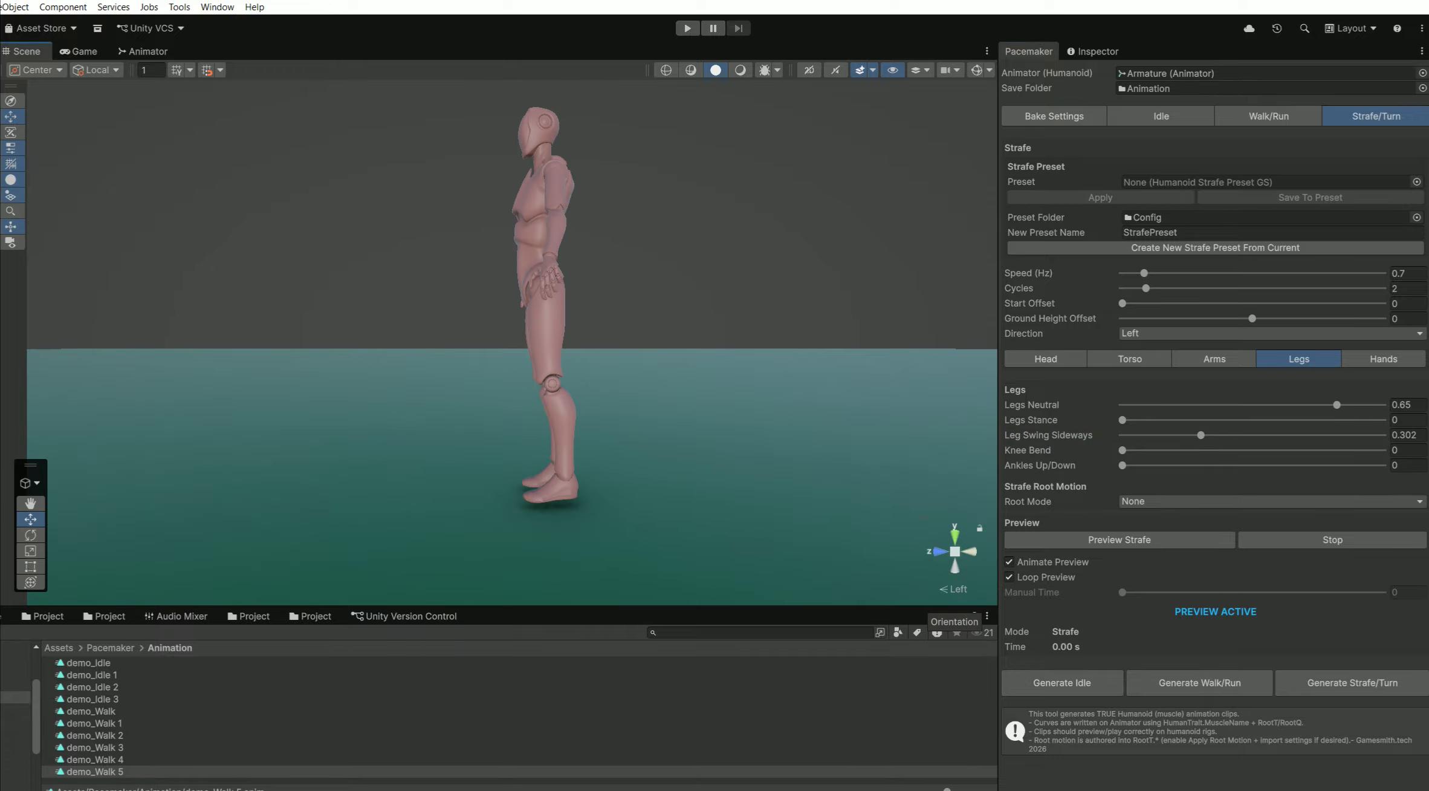
left_click_drag(1123, 449, 1350, 449)
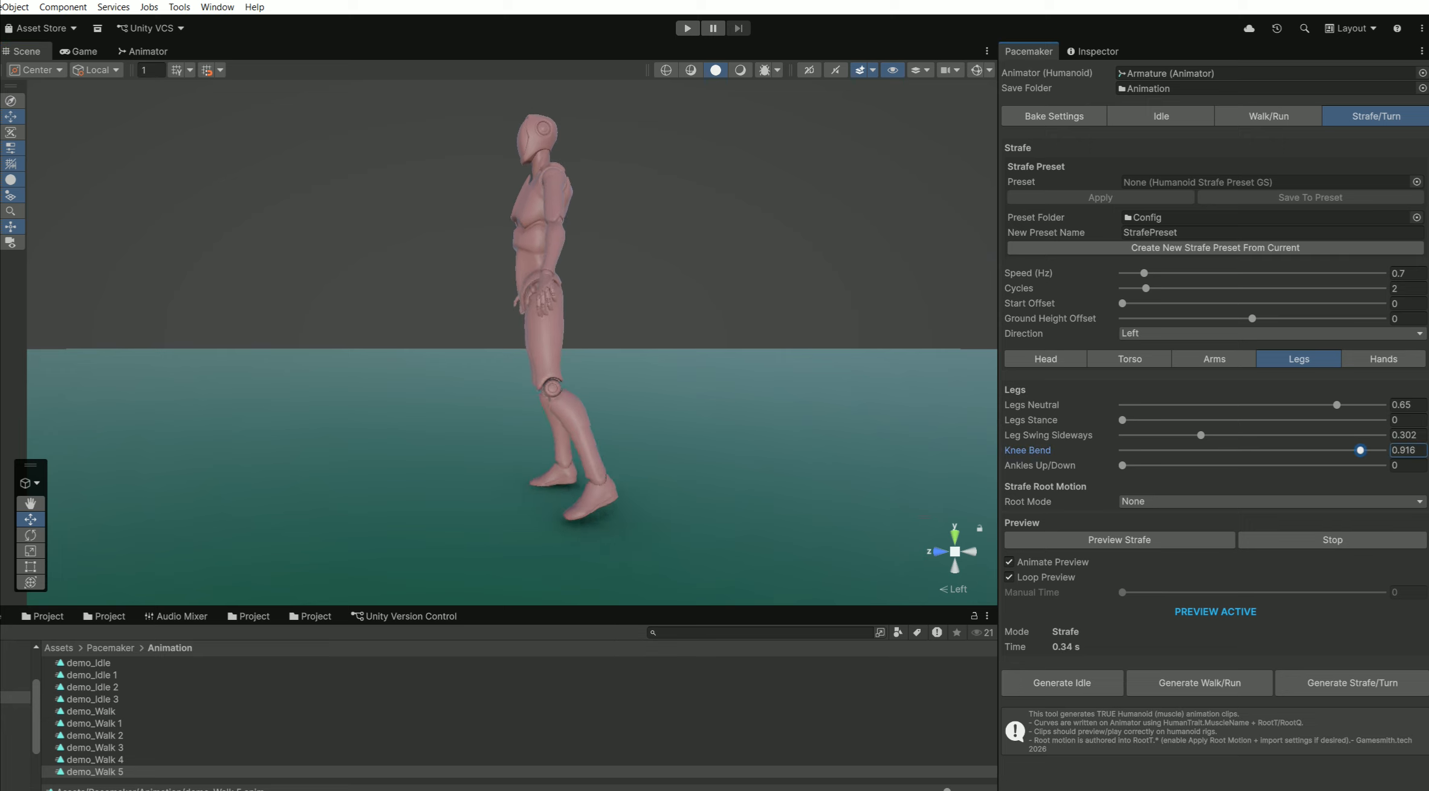
left_click_drag(1361, 450, 1143, 450)
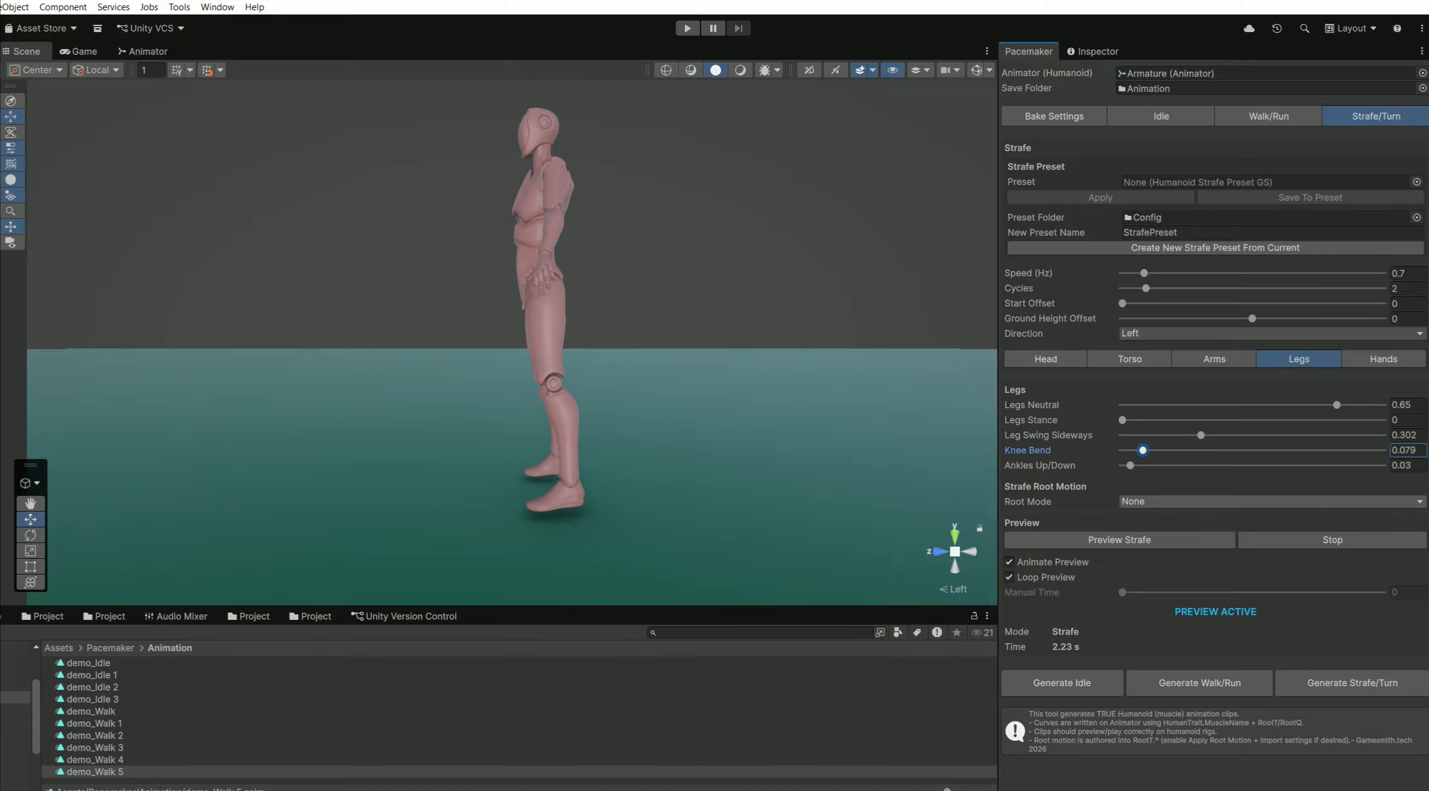
Set the strafe's Root Mode to Lateral Translation with 0.5 Meters Per Cycle.
left_click(1149, 501)
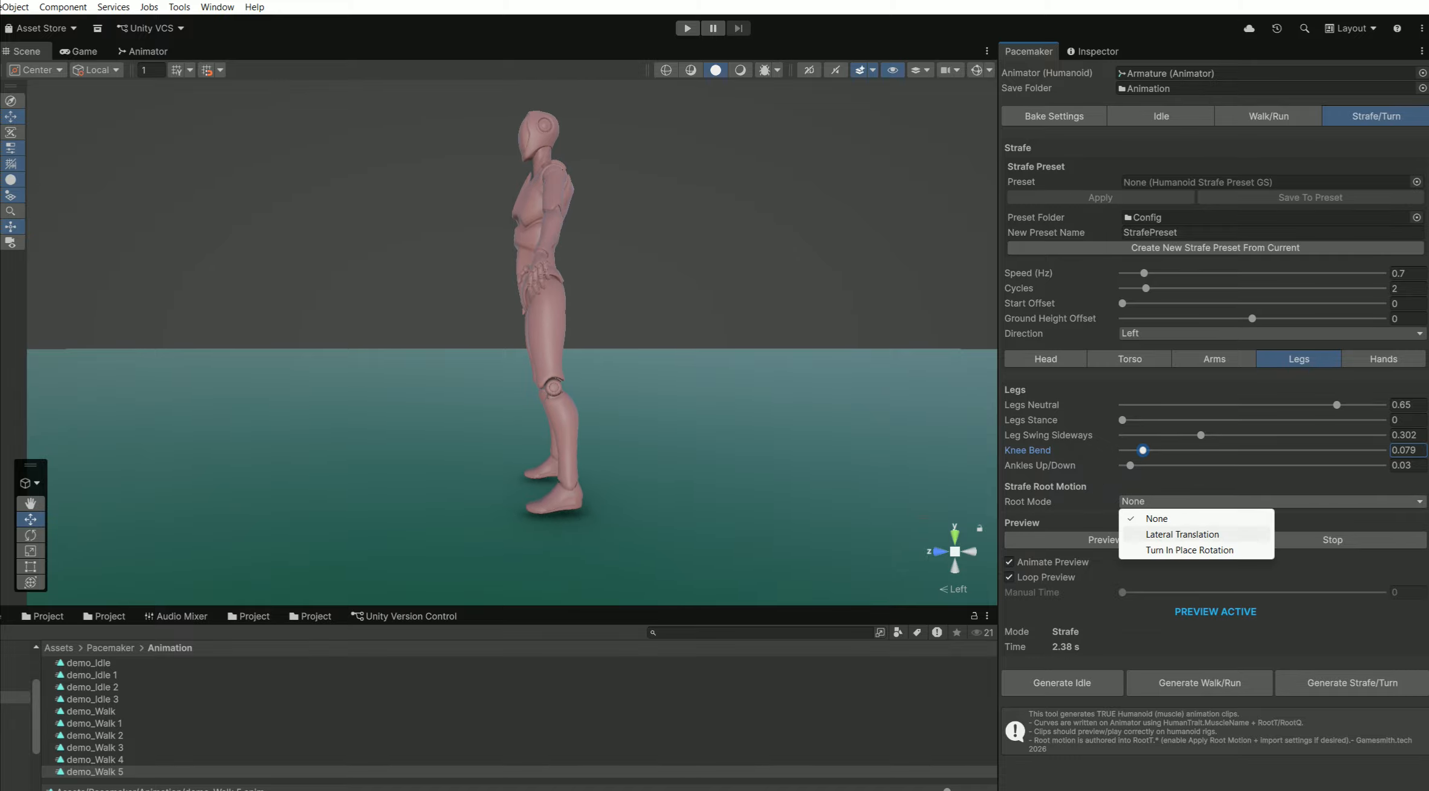
left_click(1179, 534)
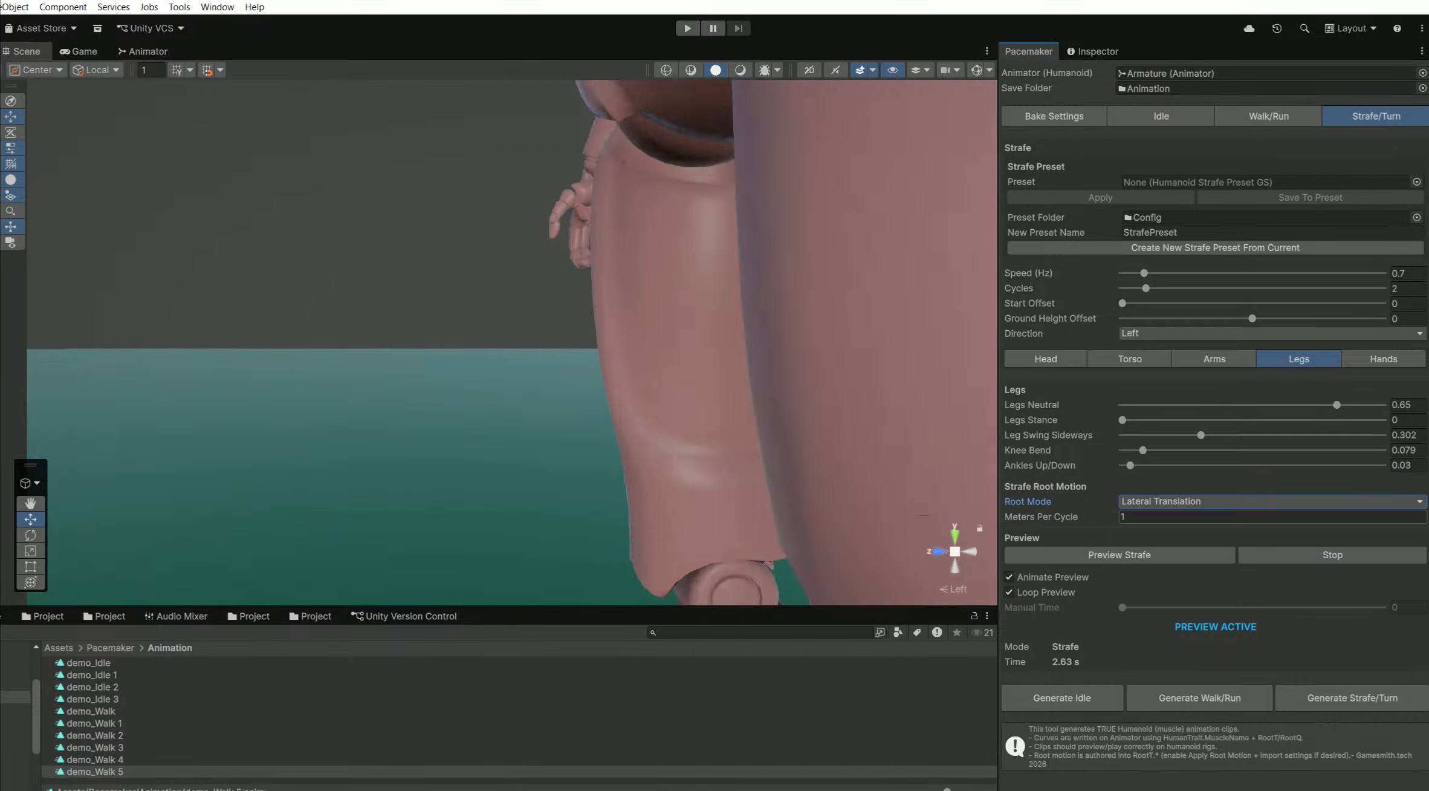
left_click(1167, 517)
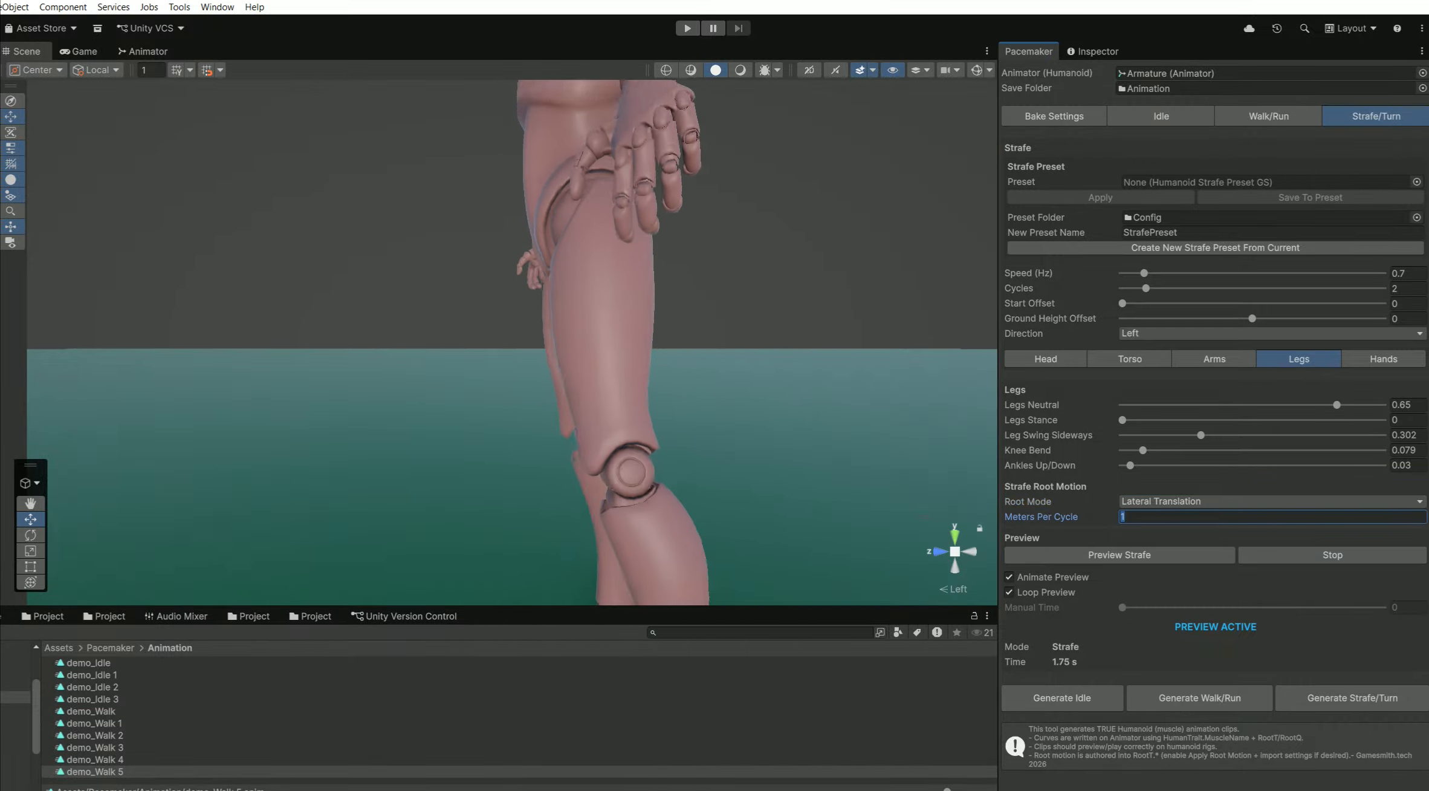
type(".5")
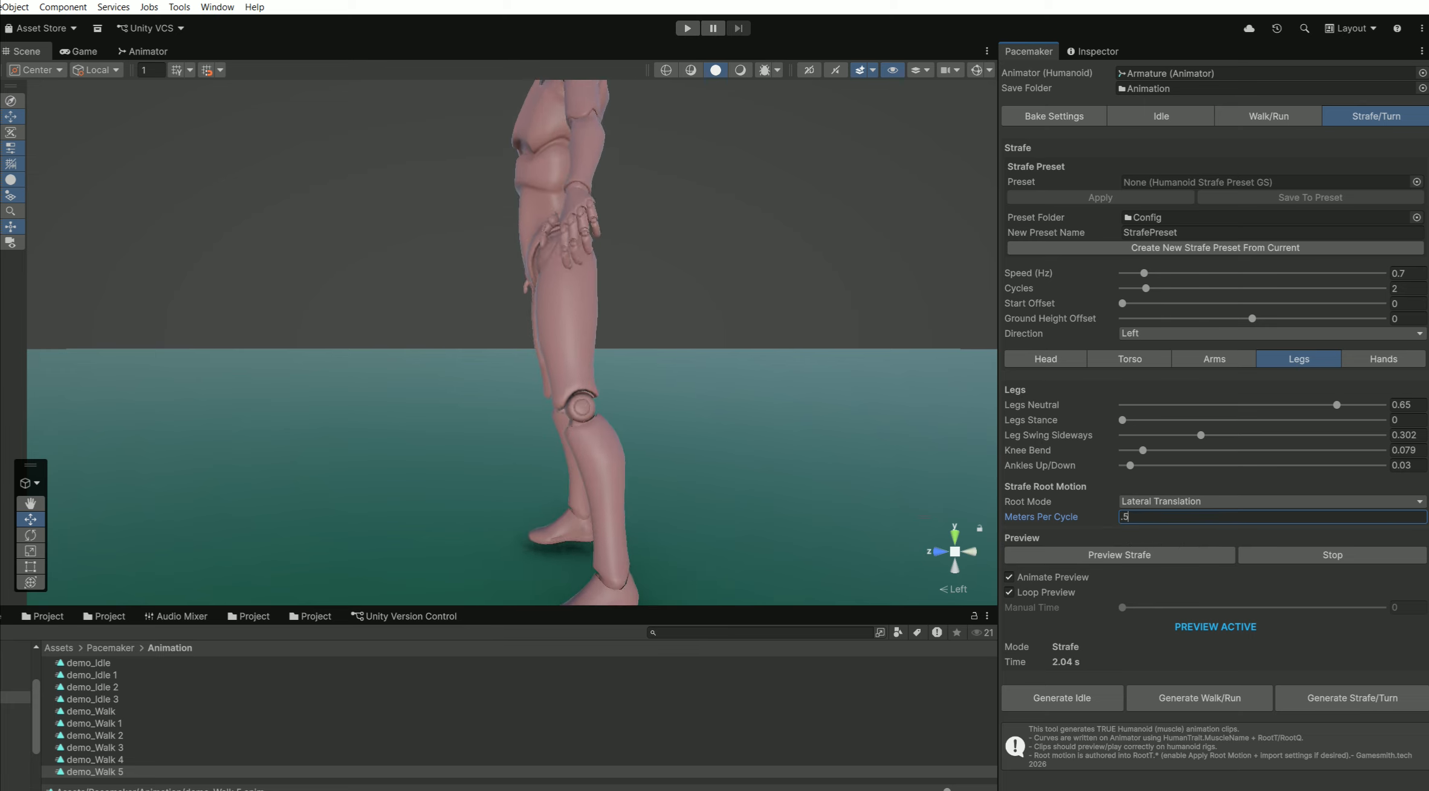
Check the lateral strafe from the side and the front, and change its direction to Right.
left_click(970, 552)
left_click(971, 551)
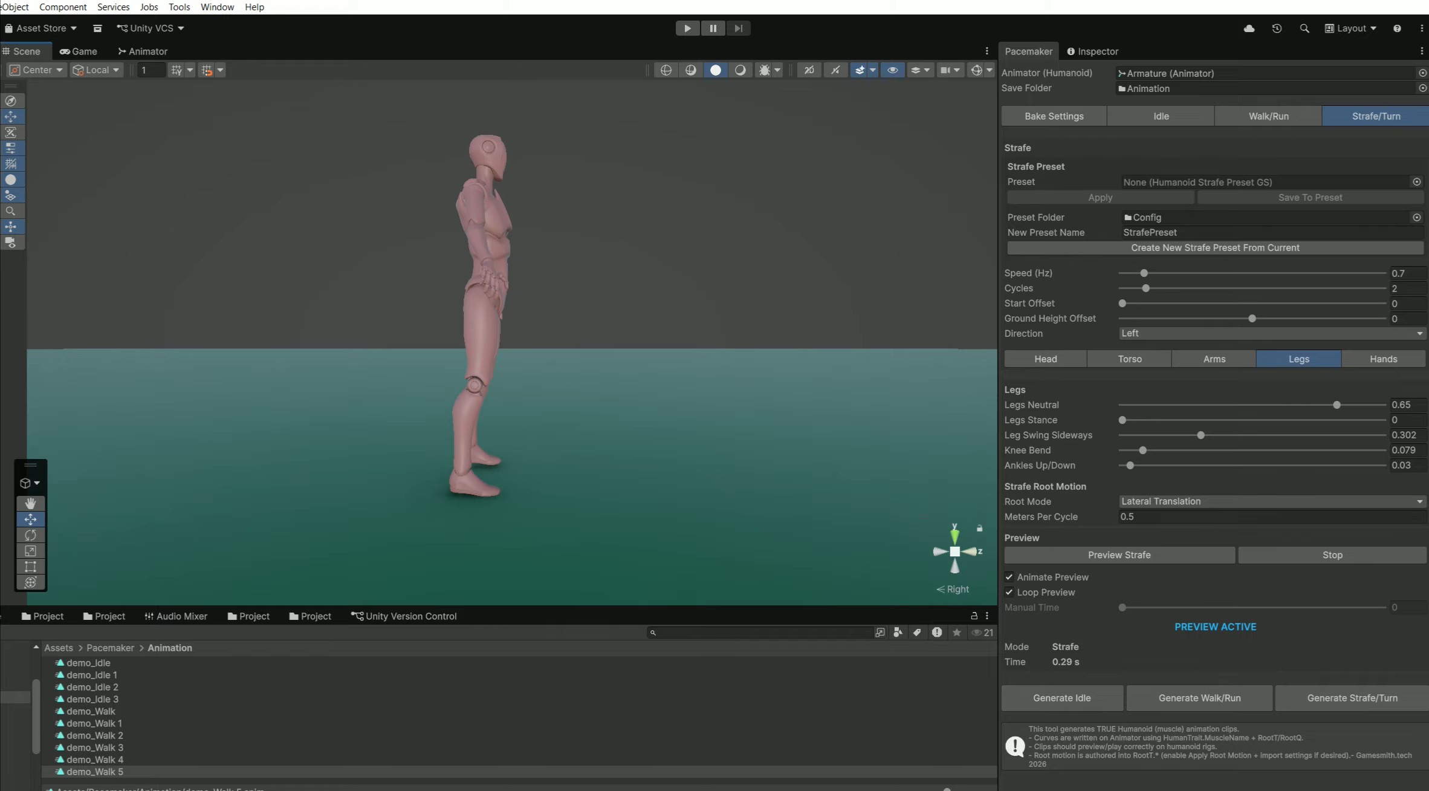
left_click(971, 551)
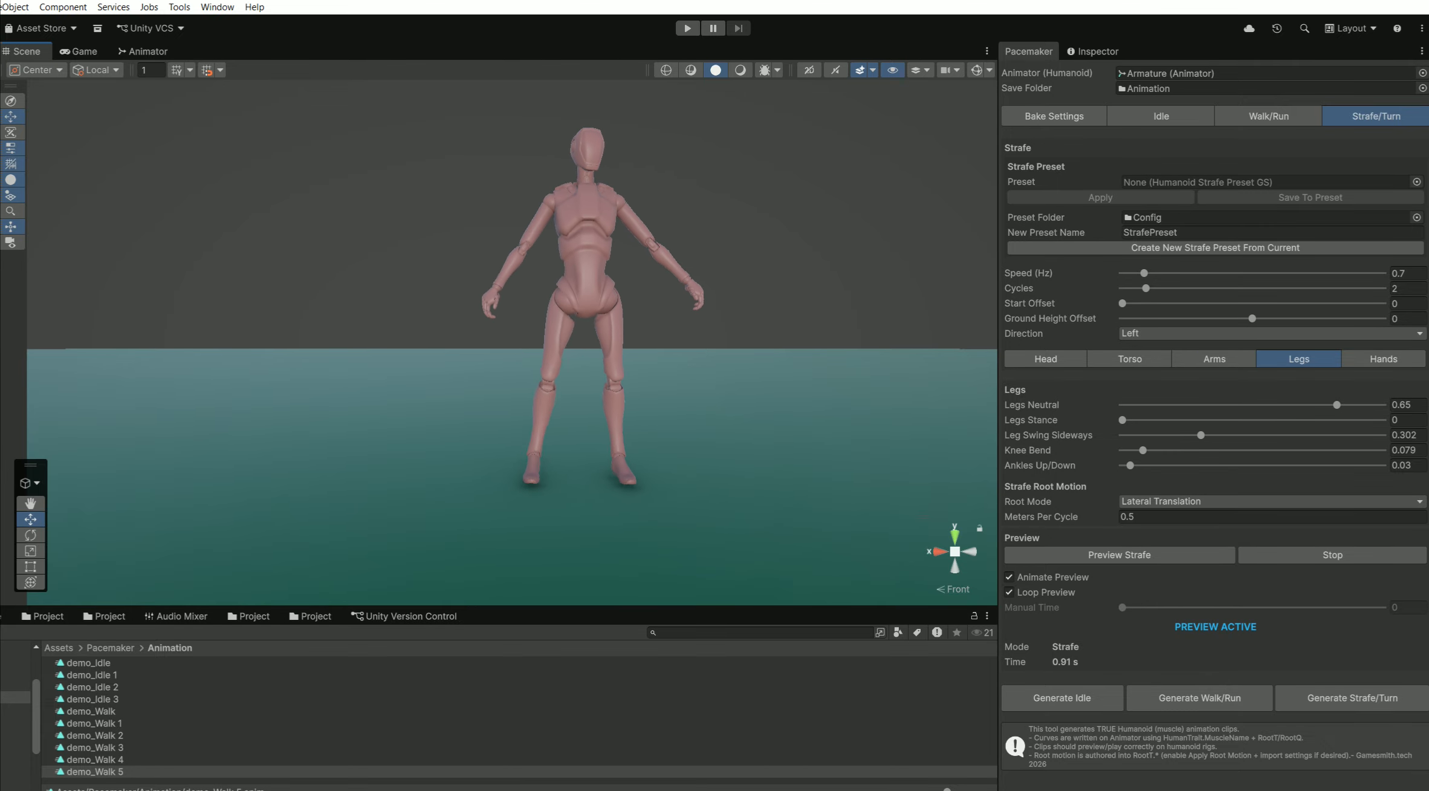
left_click(1149, 333)
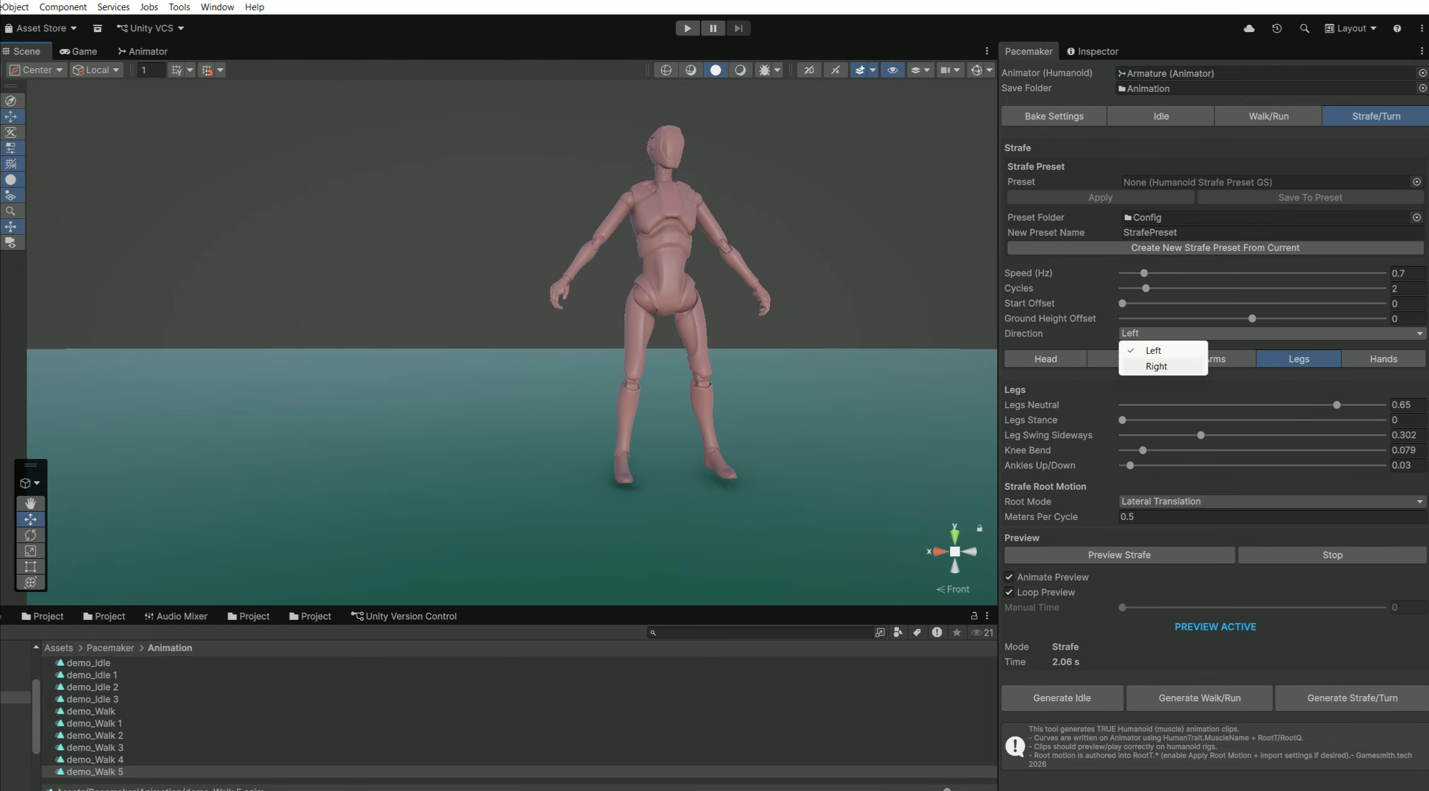
left_click(1156, 366)
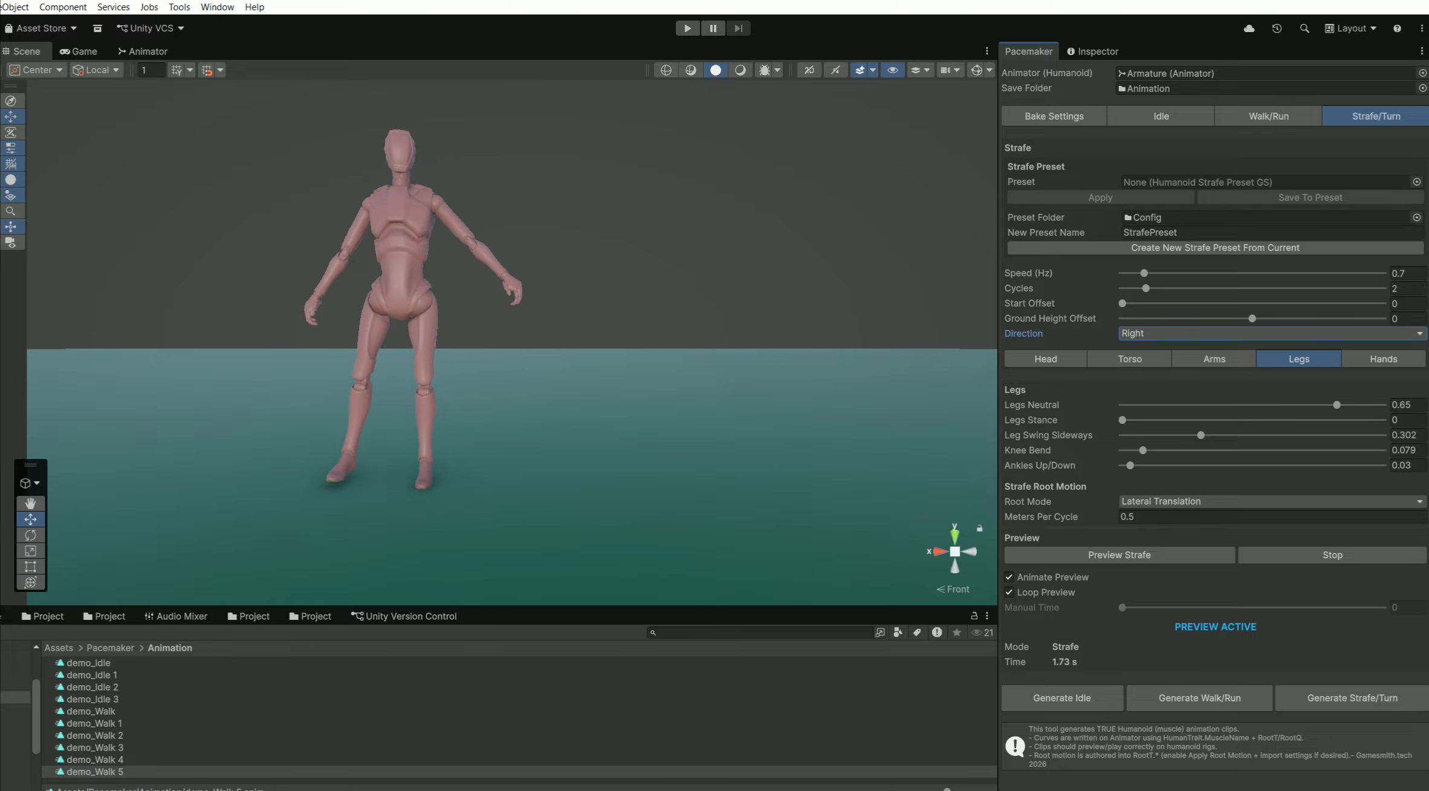
Switch Root Mode to Turn In Place Rotation and try 1 and 2 Cycles, ending on 4.
left_click(1209, 502)
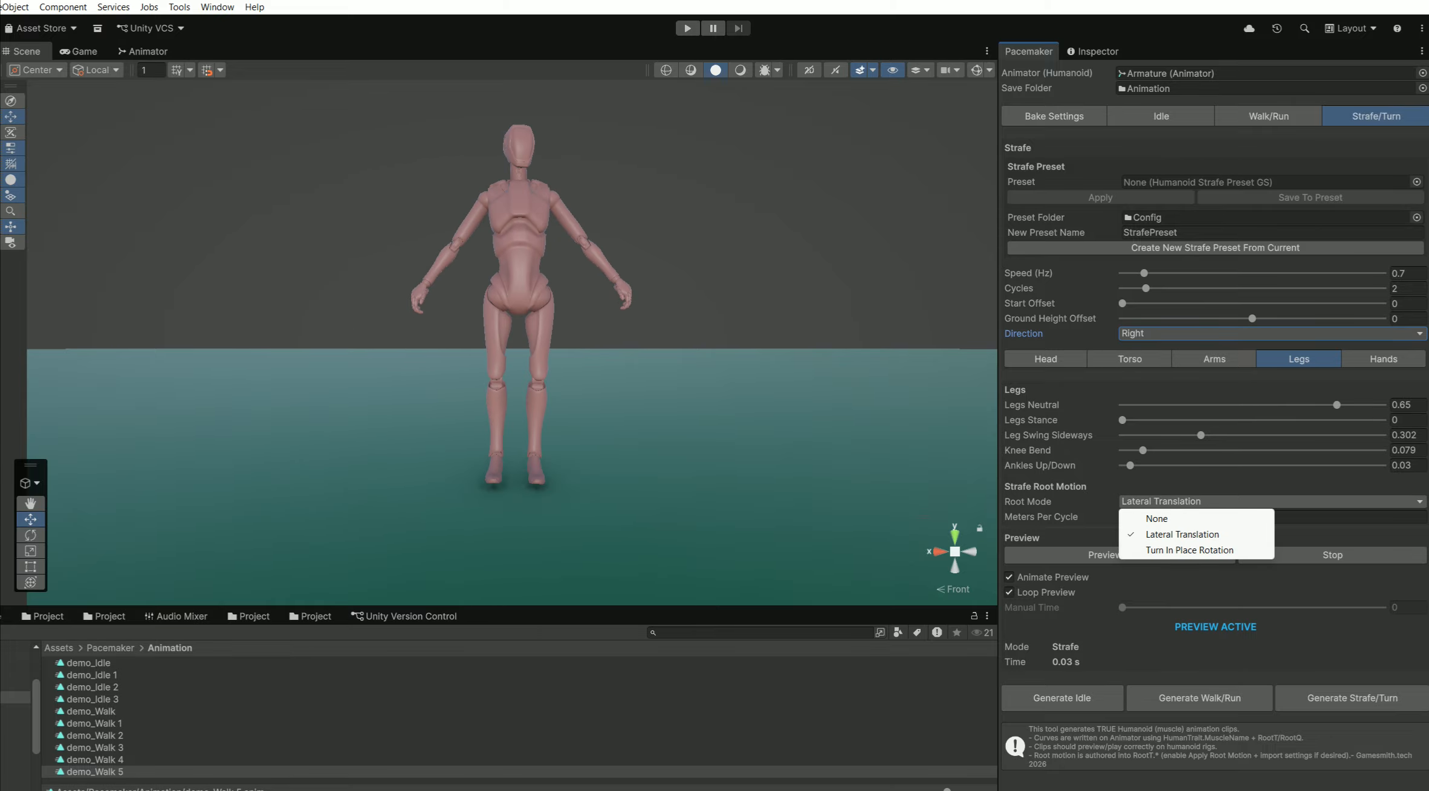
left_click(1190, 549)
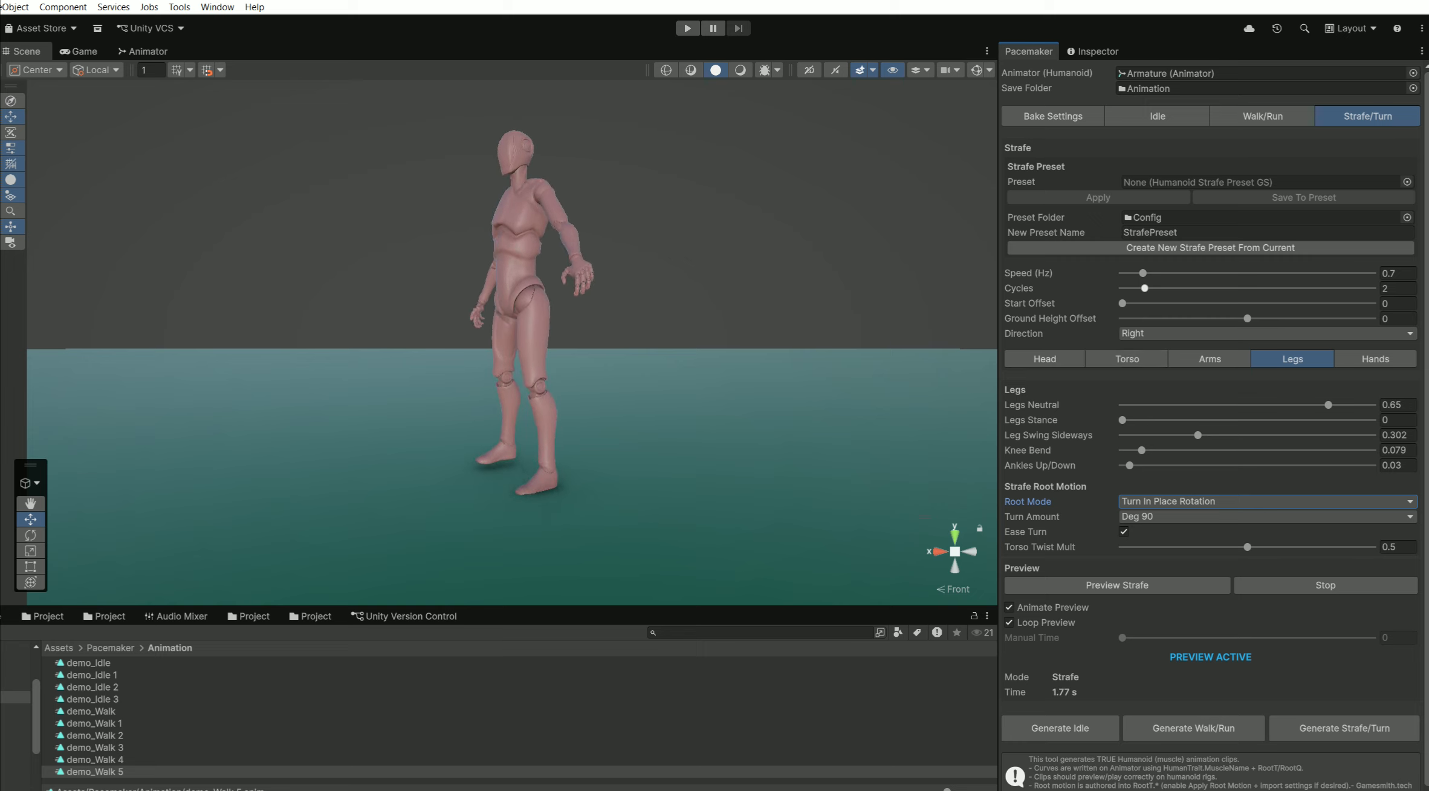
left_click_drag(1144, 288, 1123, 289)
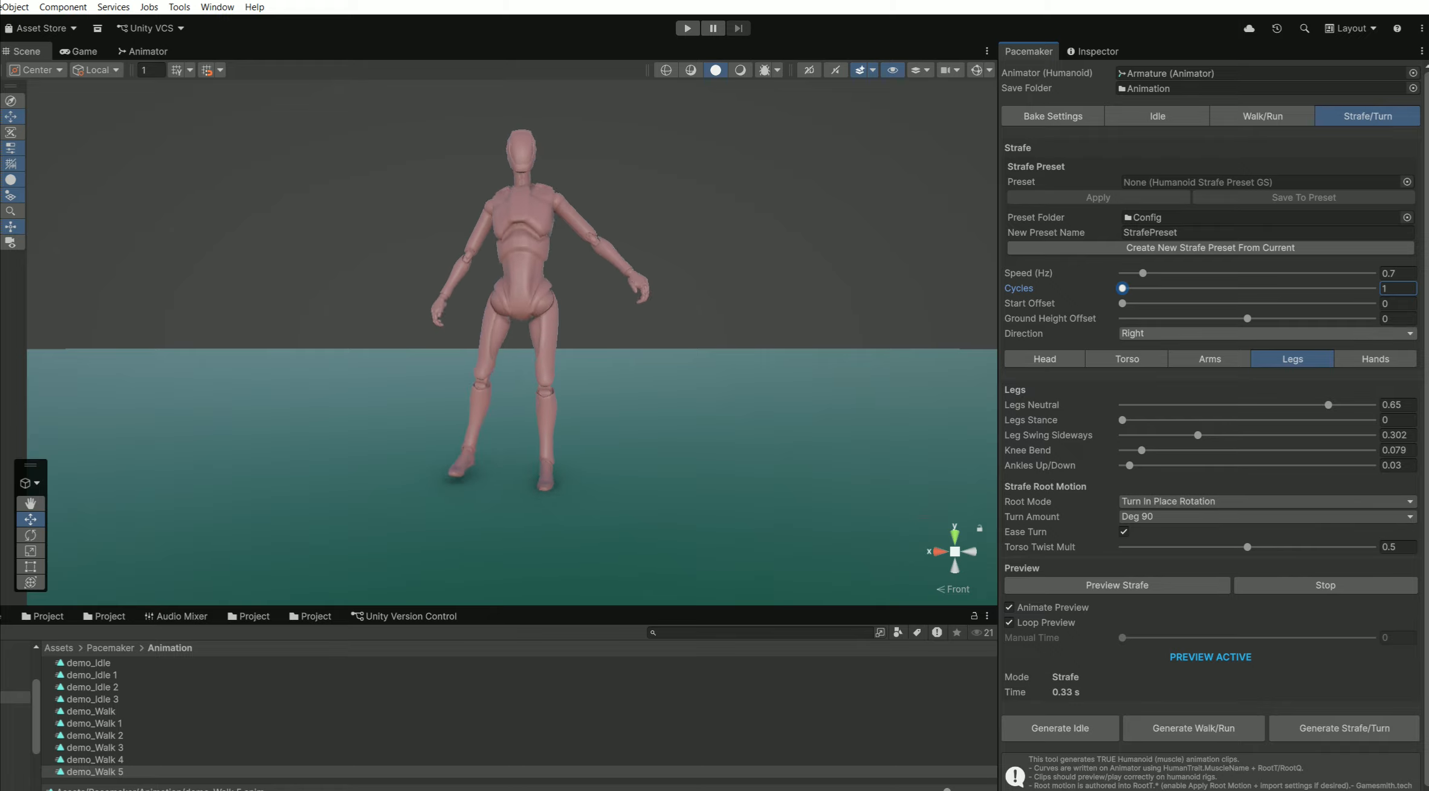
left_click_drag(1123, 289, 1145, 289)
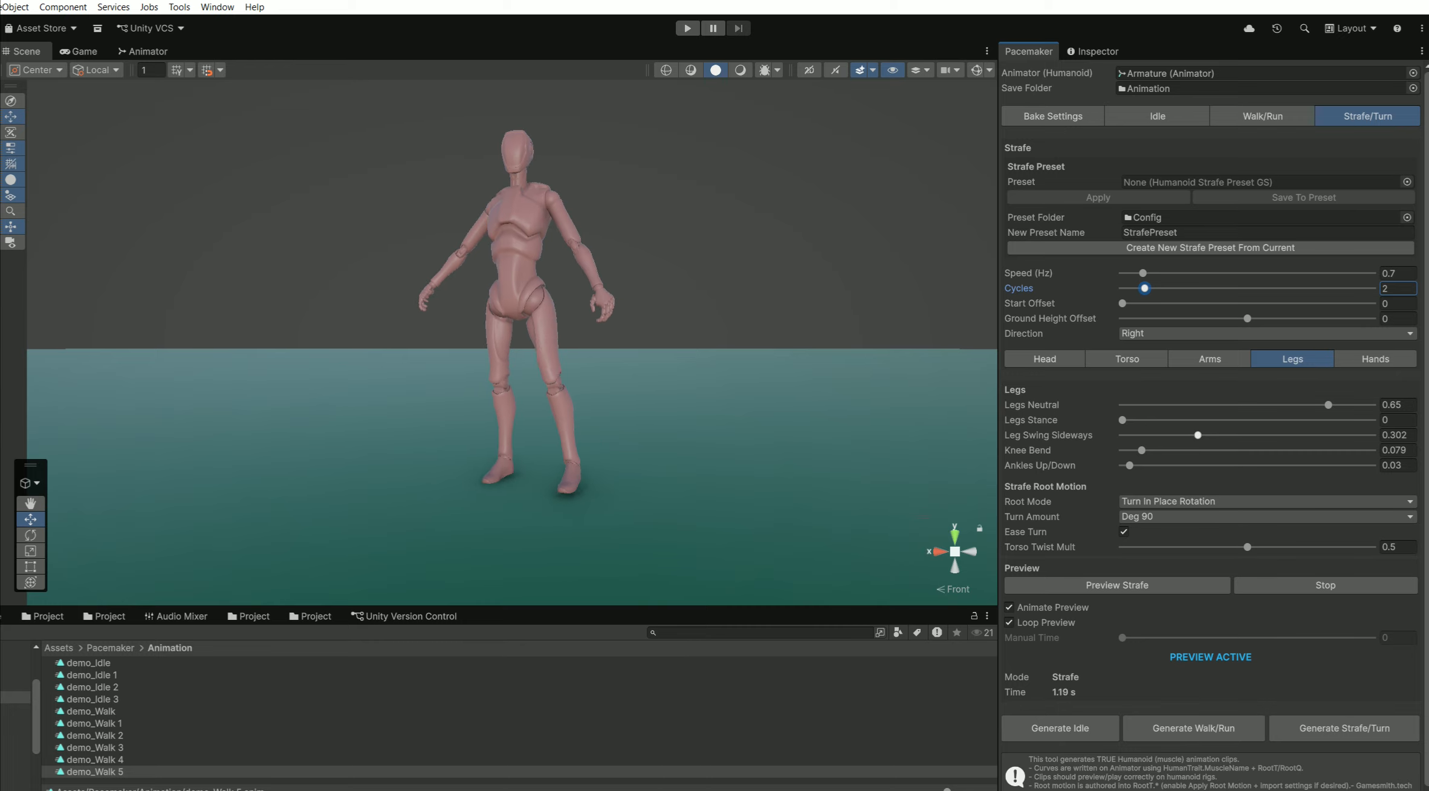
left_click_drag(1145, 288, 1191, 288)
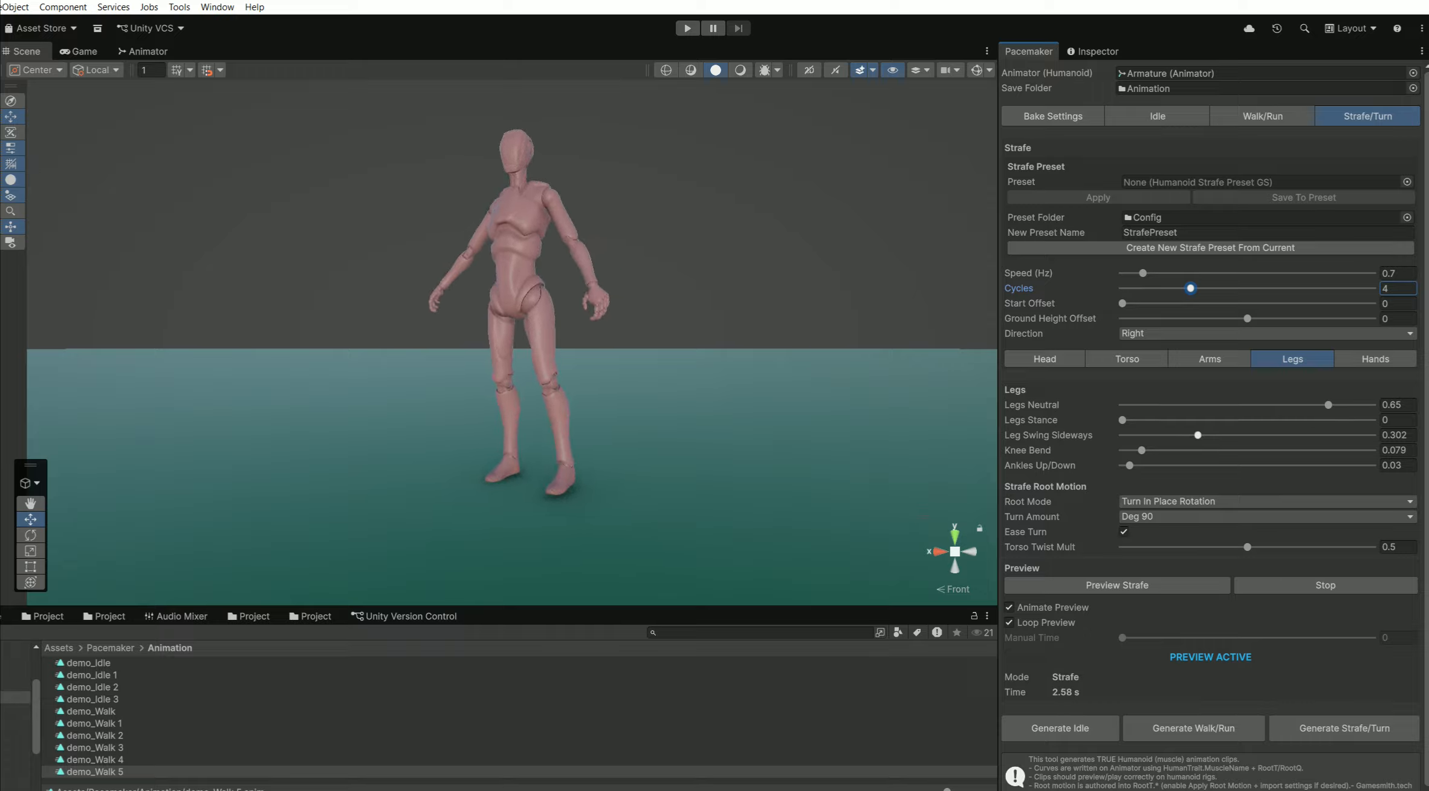
Try a Turn Amount of Deg 180 and compare it at 2, 1, 3 and 4 Cycles.
left_click(1229, 517)
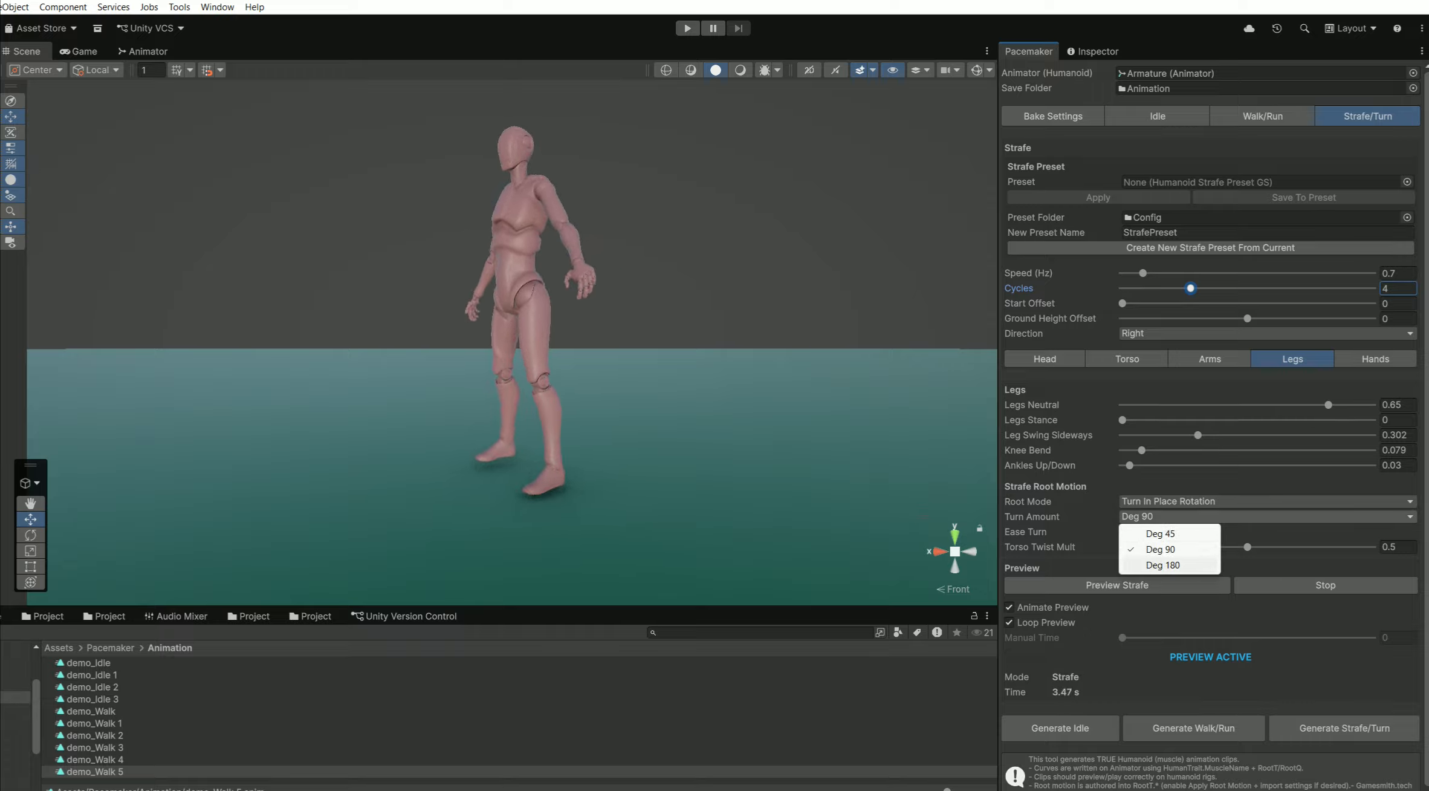
left_click(1164, 565)
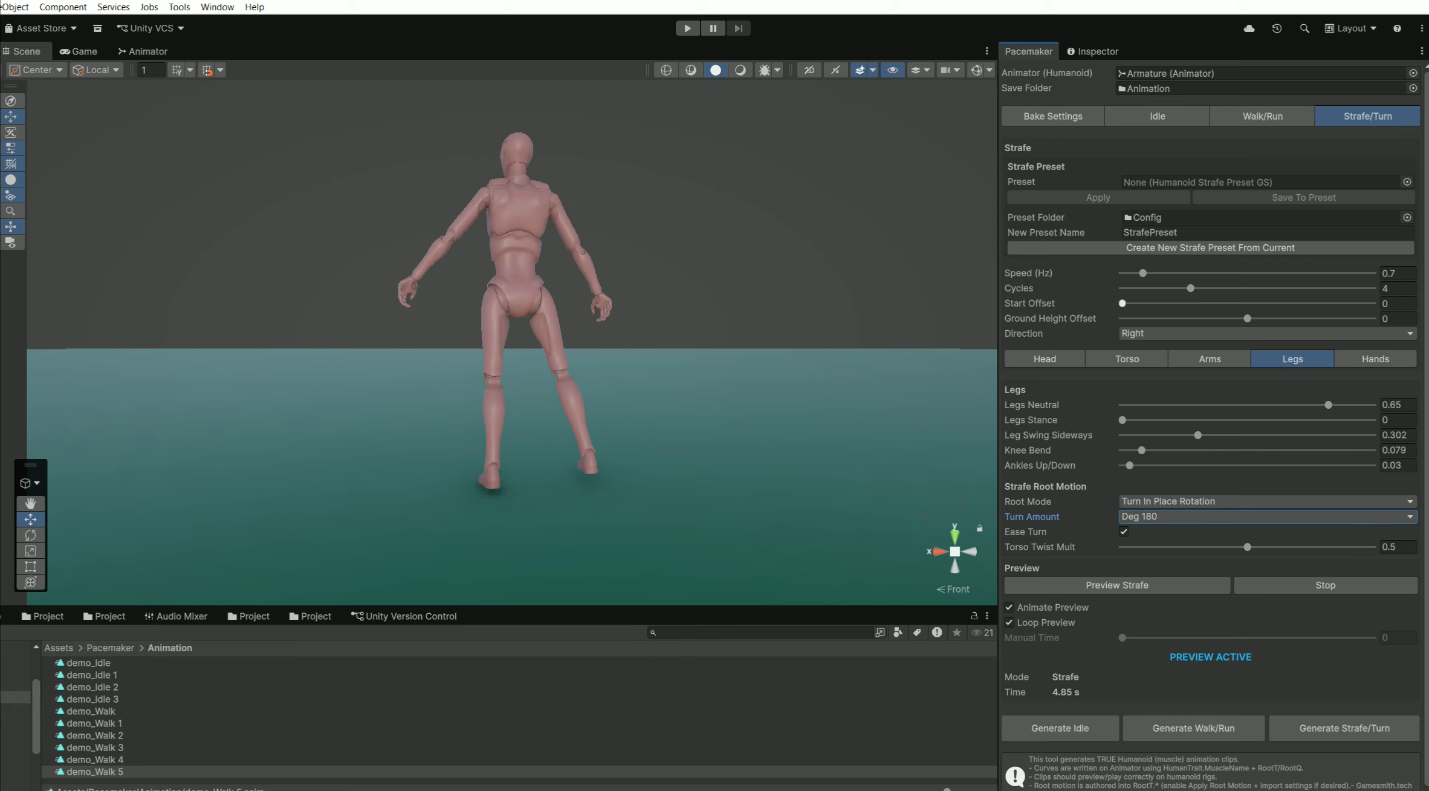
left_click_drag(1190, 288, 1144, 288)
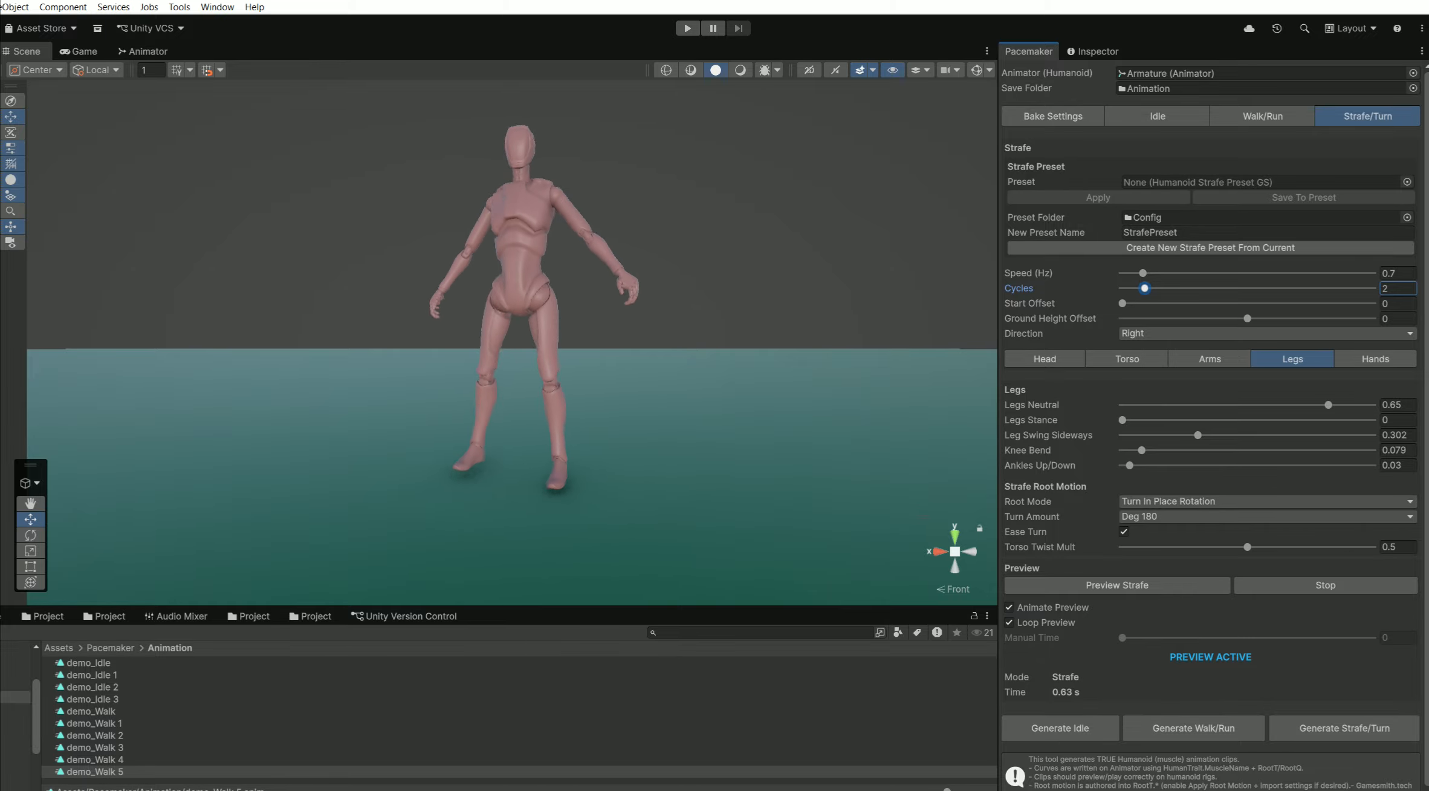
left_click_drag(1145, 288, 1122, 288)
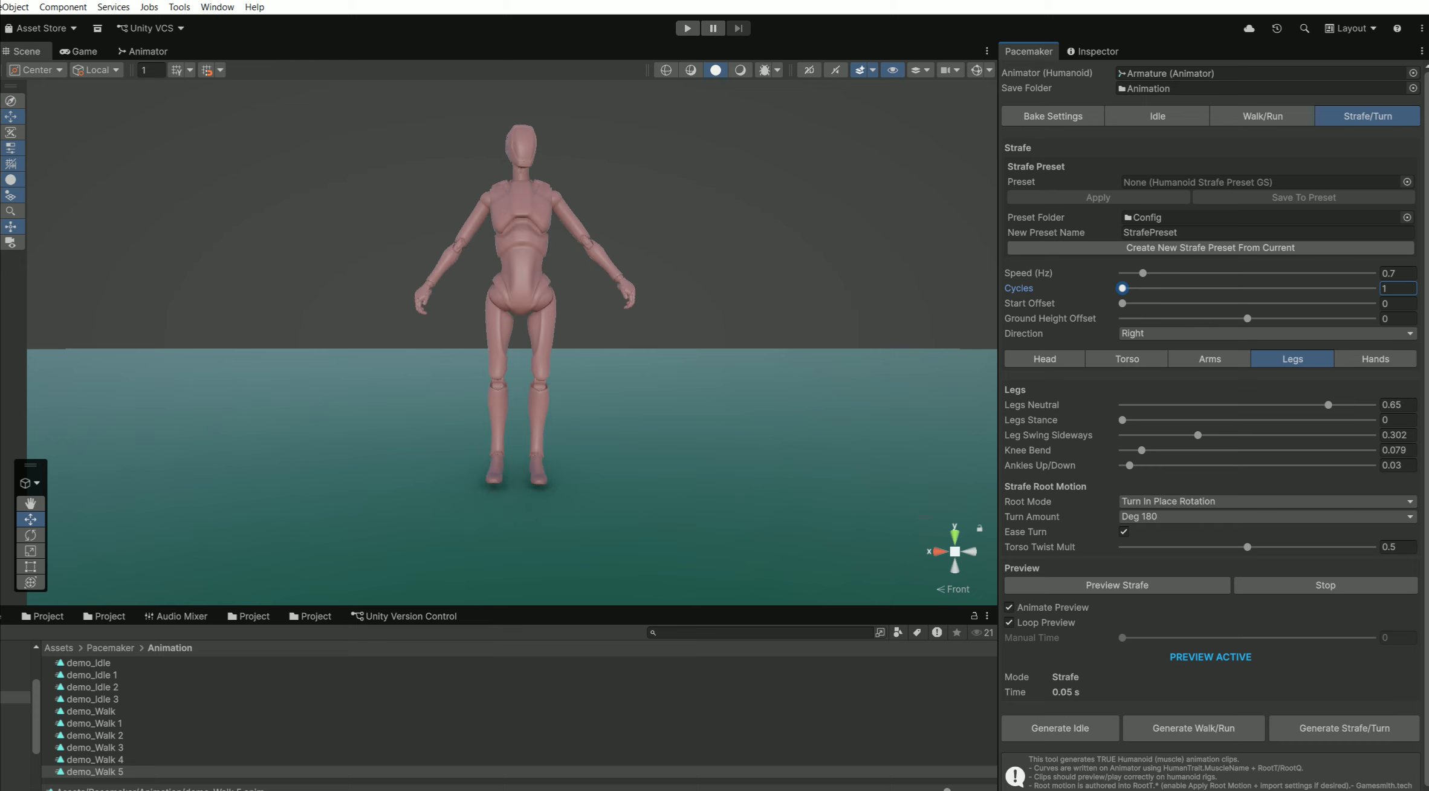
left_click_drag(1123, 288, 1145, 288)
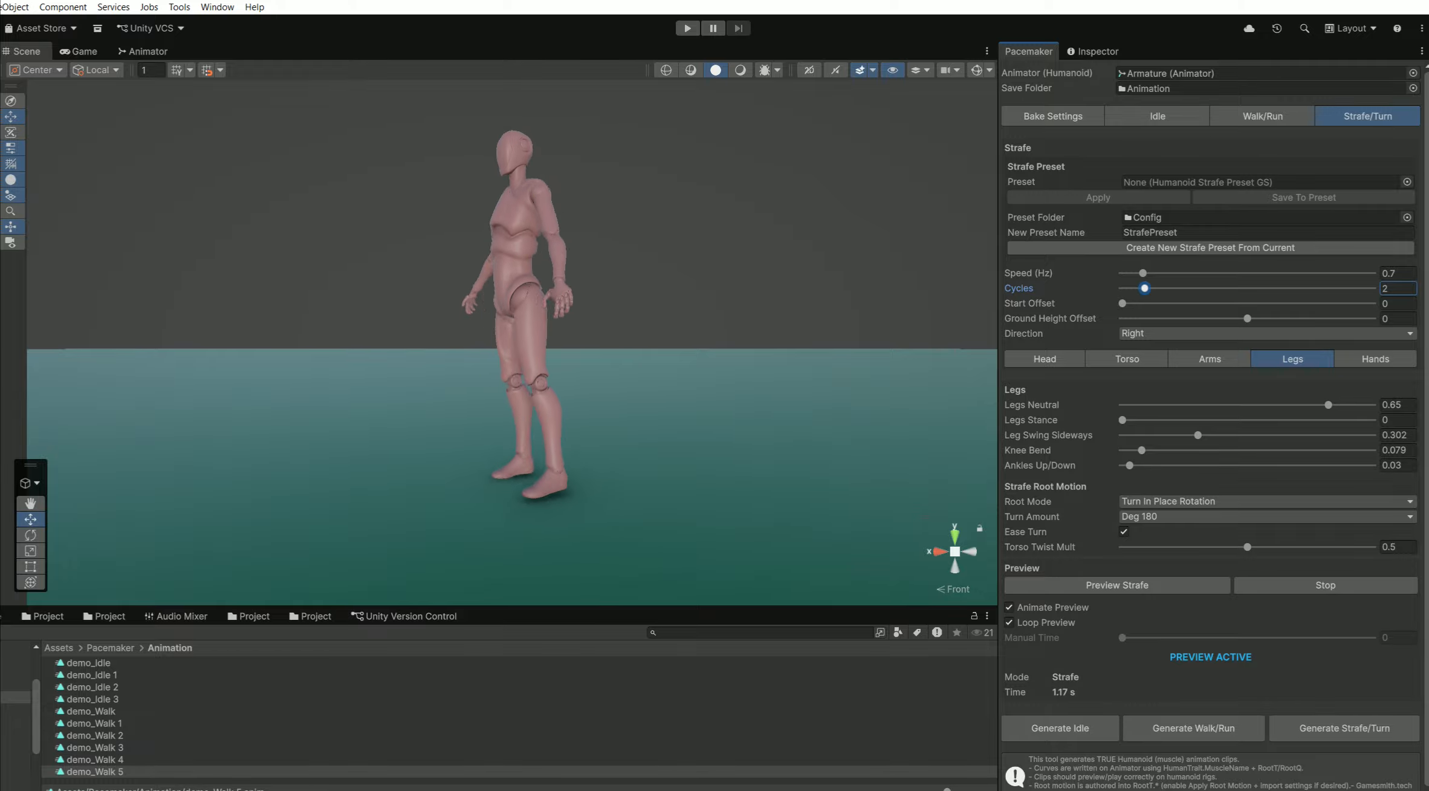
left_click_drag(1145, 288, 1168, 288)
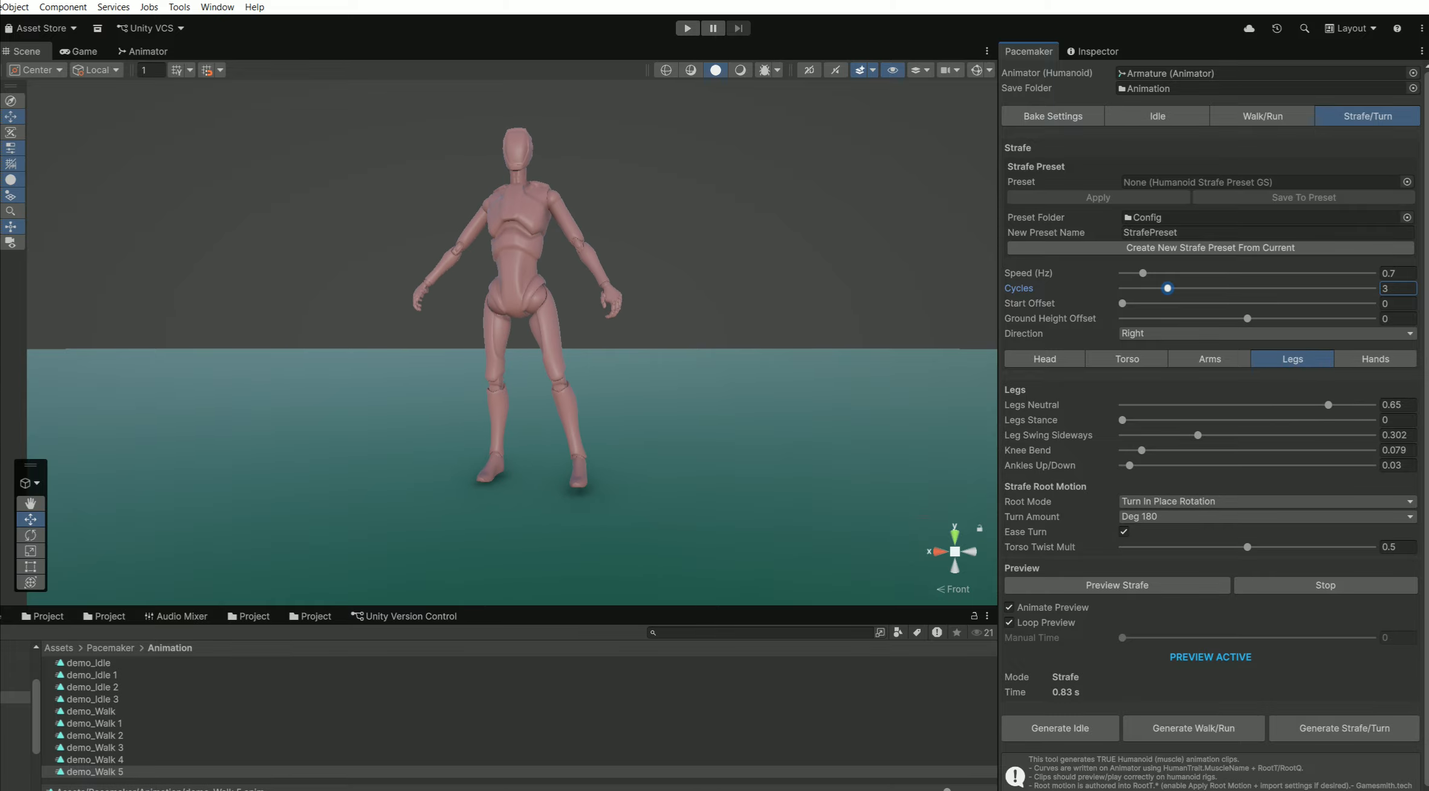
mouse_move(1168, 288)
left_mouse_down()
mouse_move(1213, 288)
mouse_move(1190, 287)
left_mouse_up()
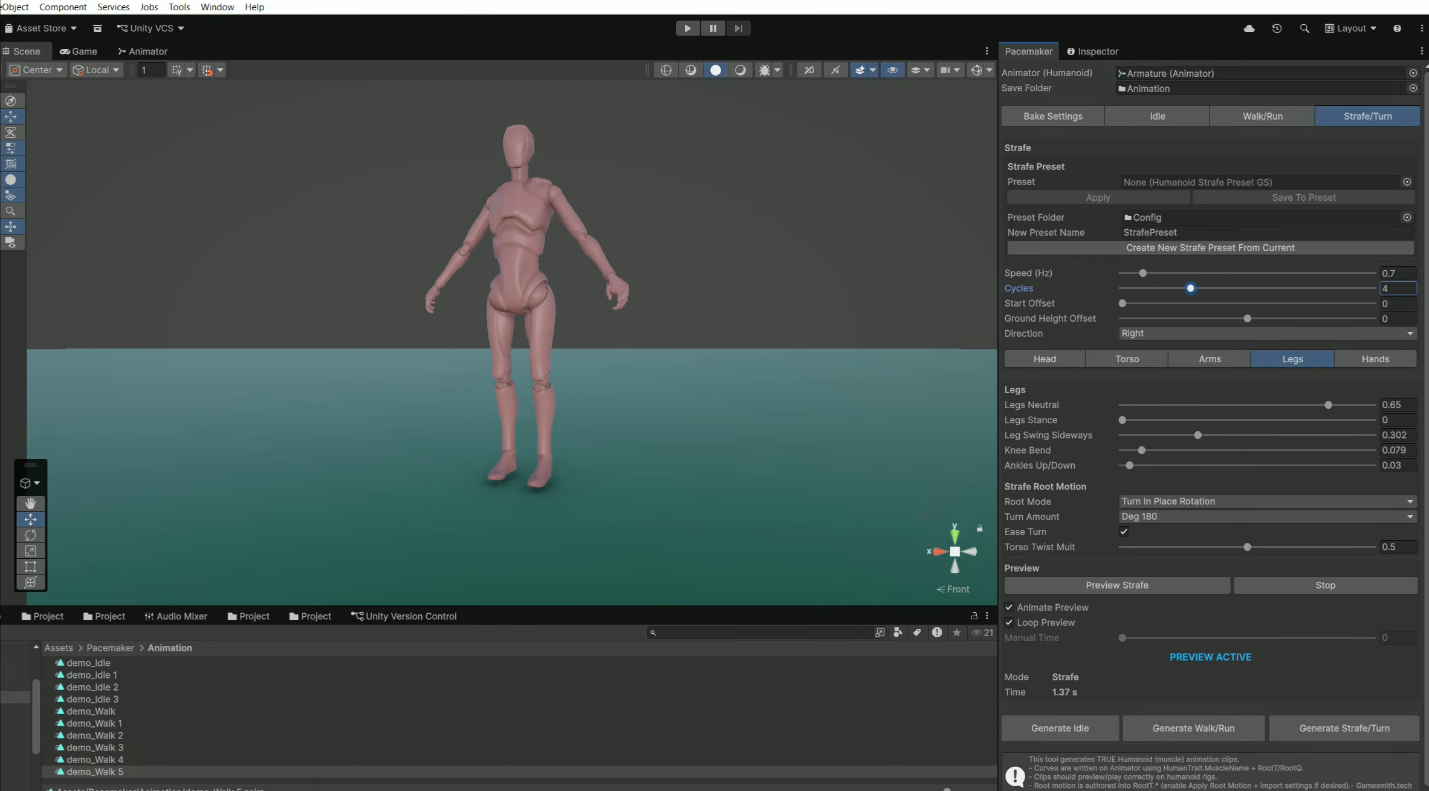
Set Turn Amount to Deg 90 and Cycles to 2.
left_click(1264, 517)
left_click(1140, 548)
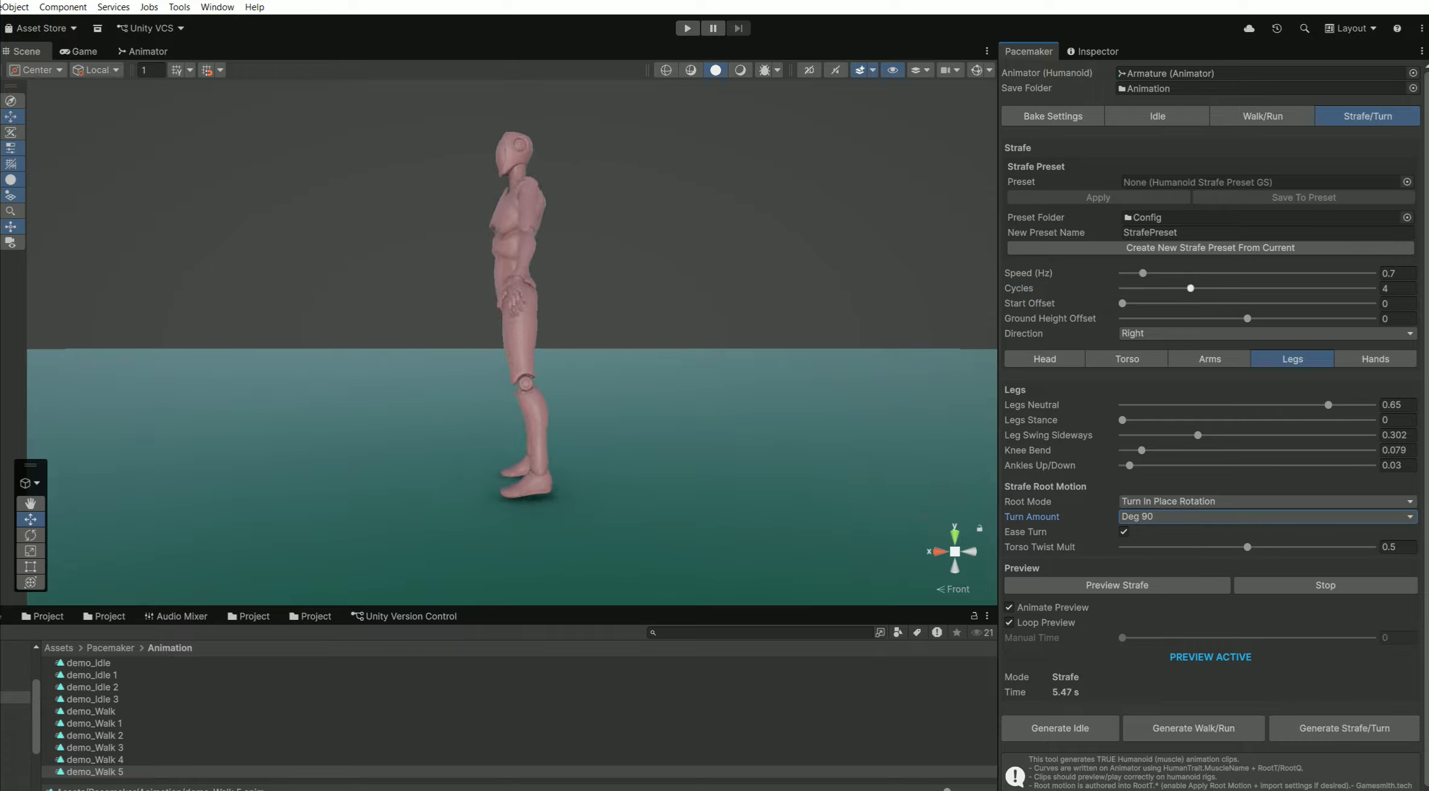
left_click_drag(1192, 289, 1145, 288)
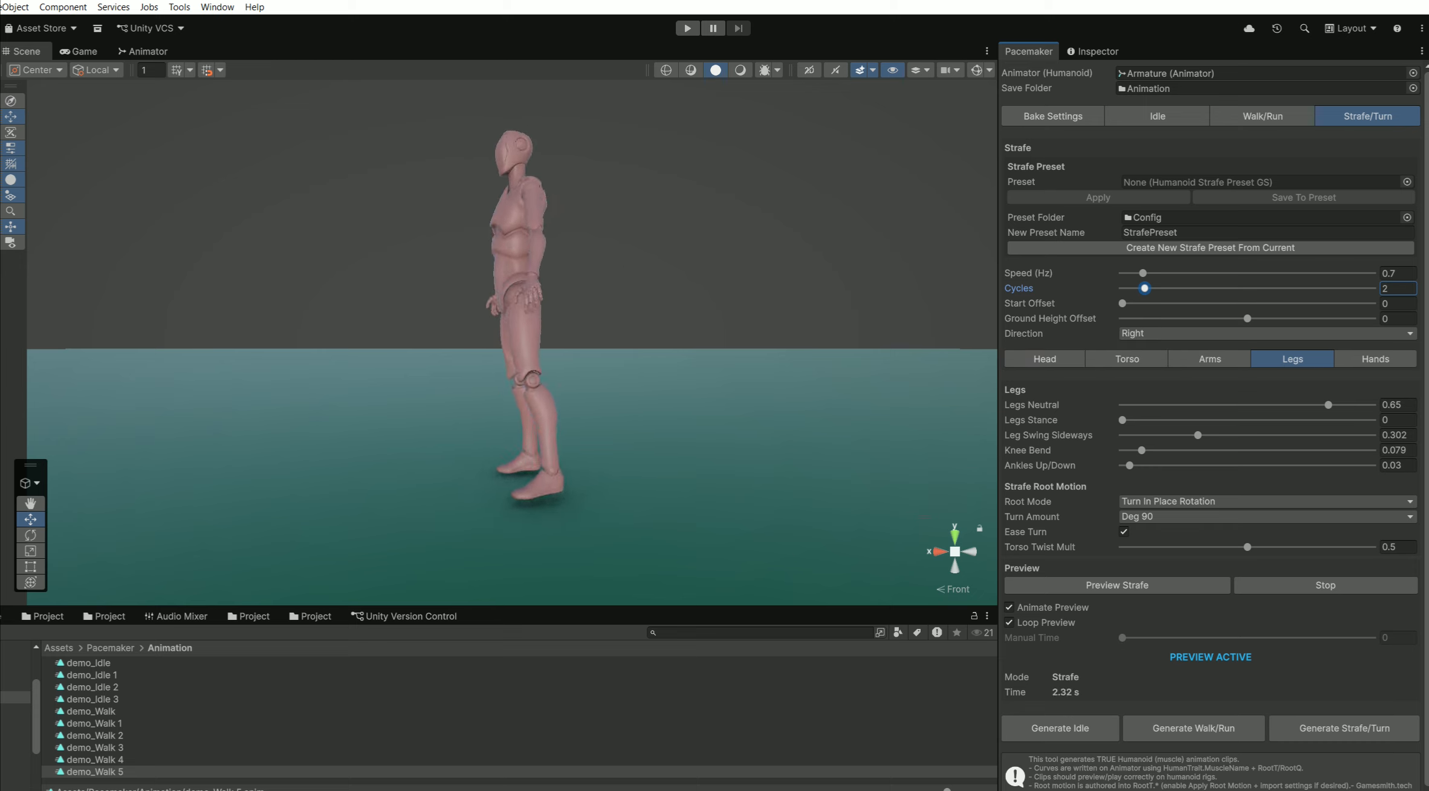
Change the turn direction to Left and stop the preview.
left_click(1179, 333)
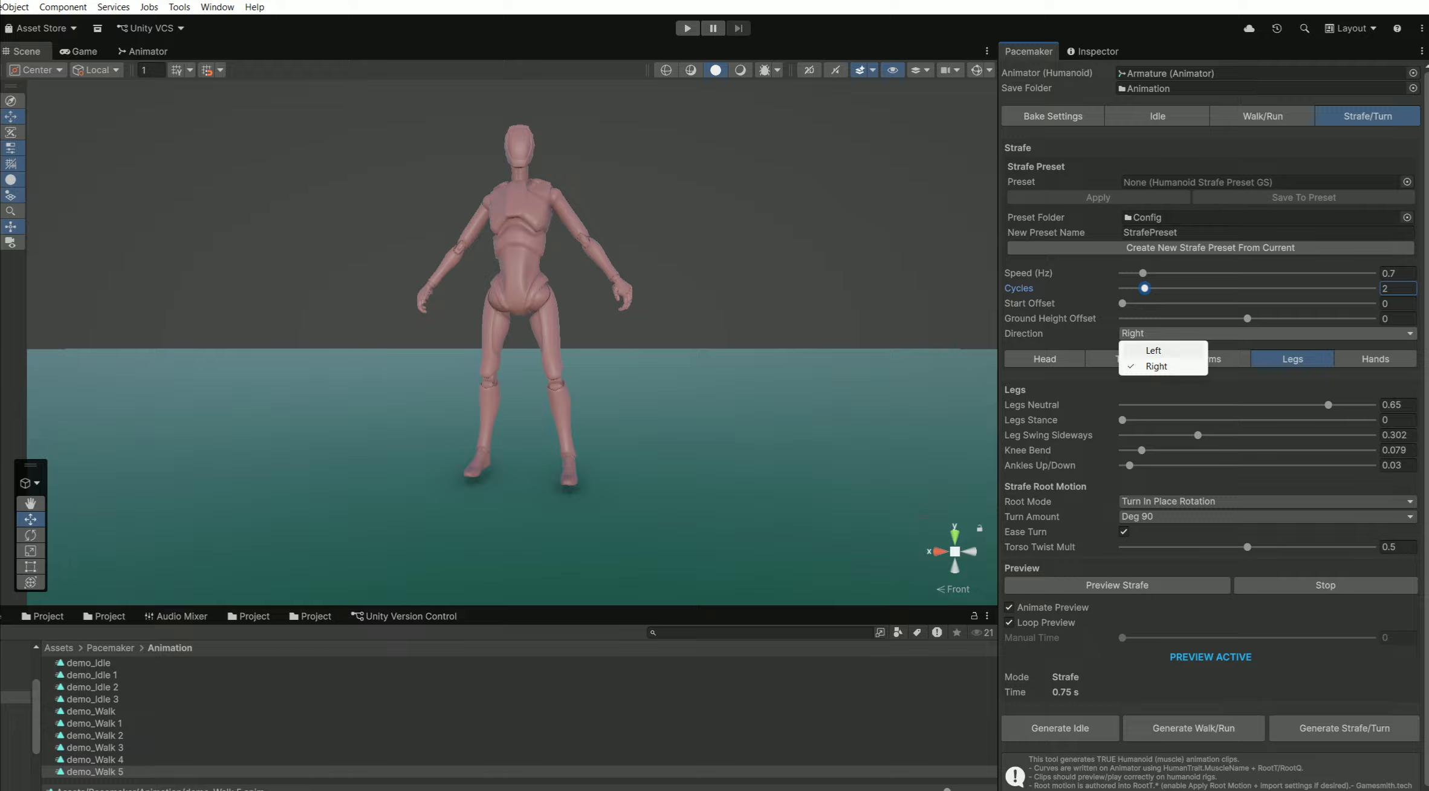
left_click(1154, 350)
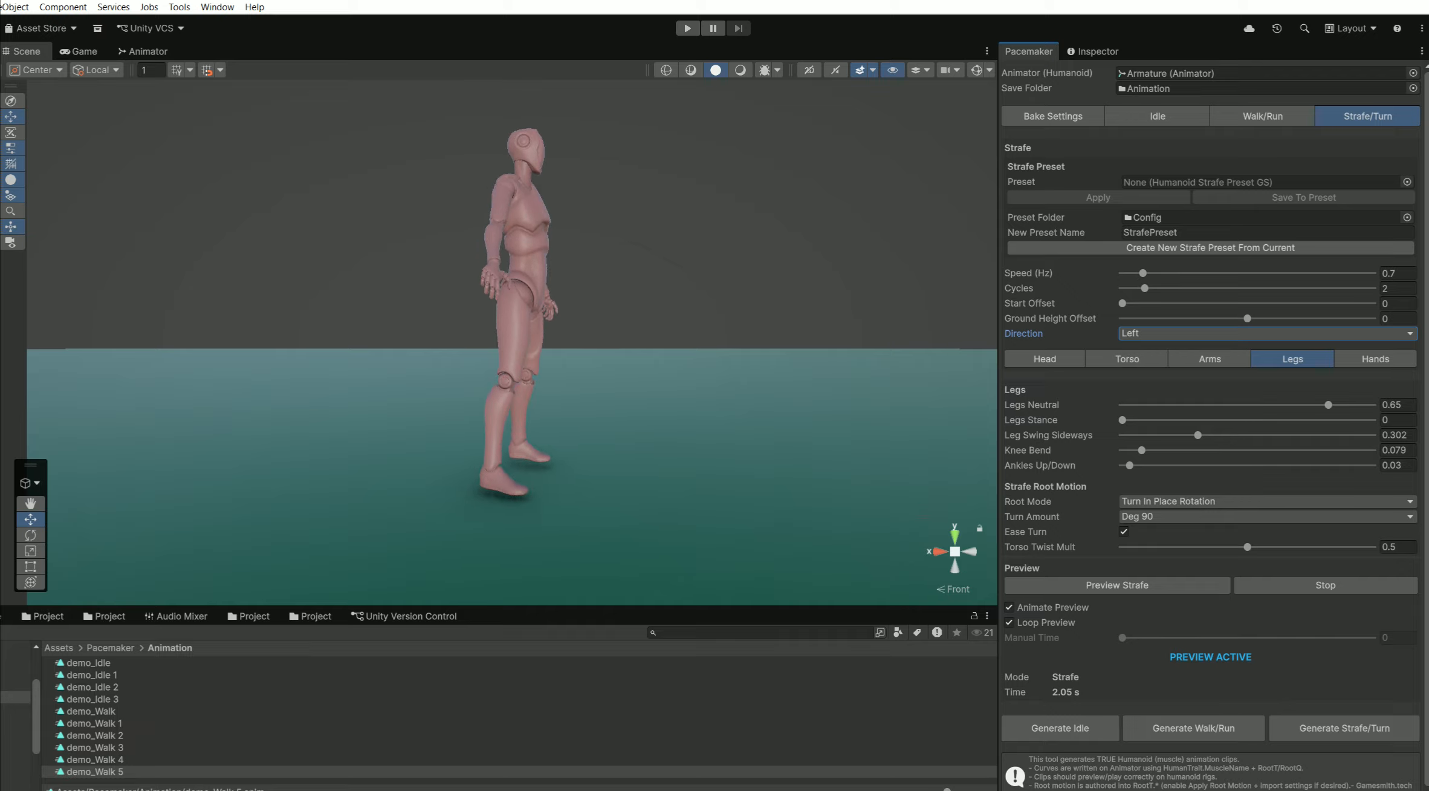
left_click(1326, 585)
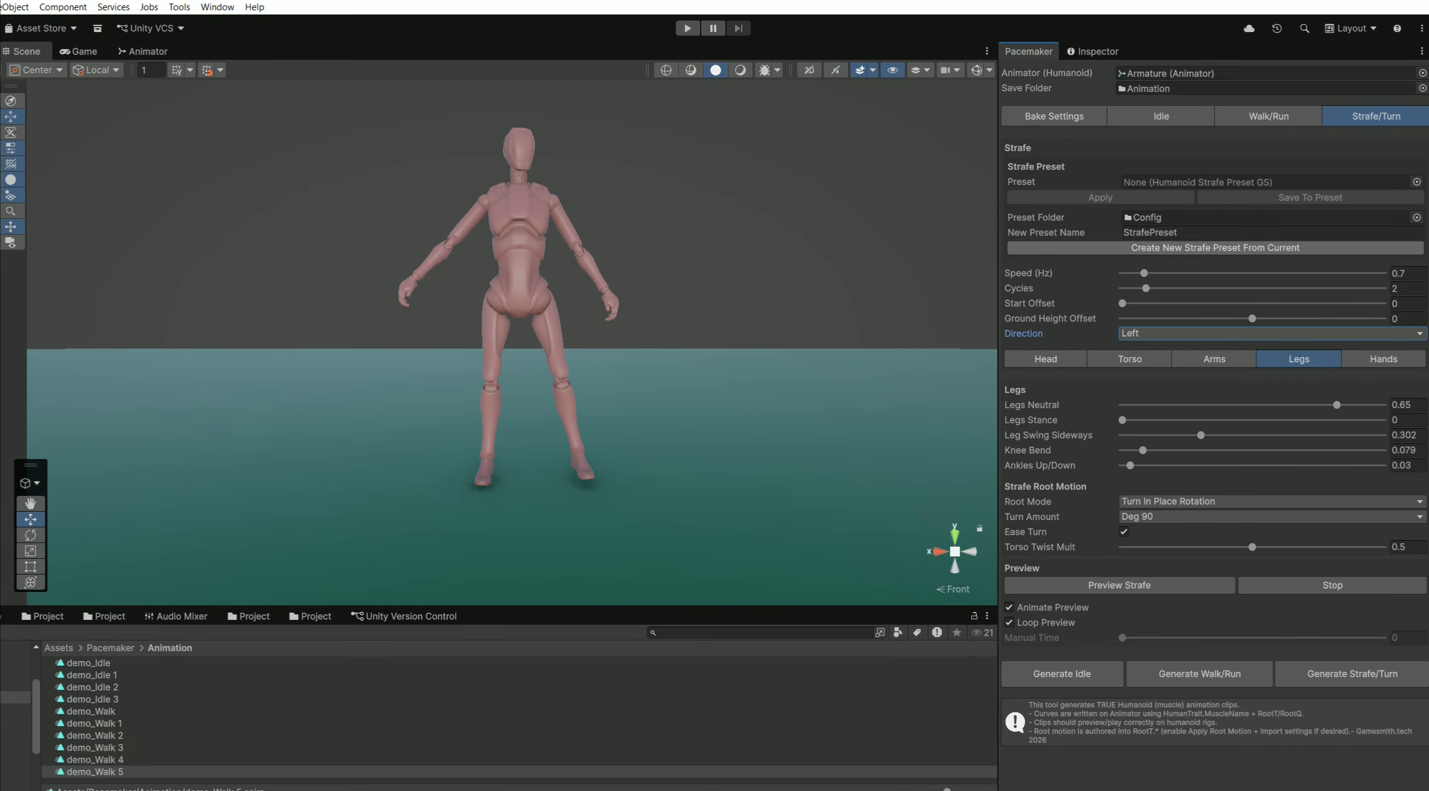
Load and apply the StrafePresetLeft preset and preview the strafe.
left_click(1417, 181)
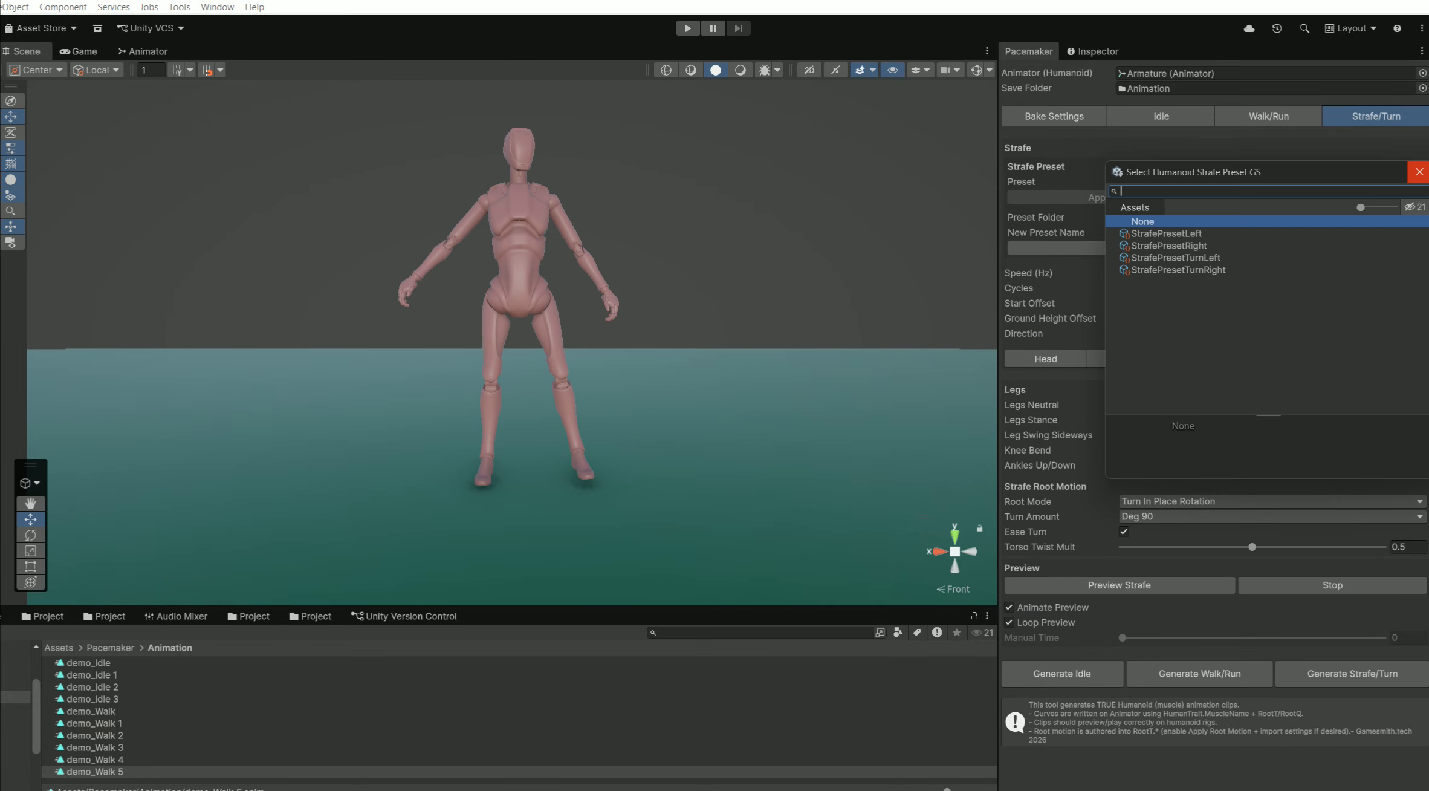
left_click(1167, 233)
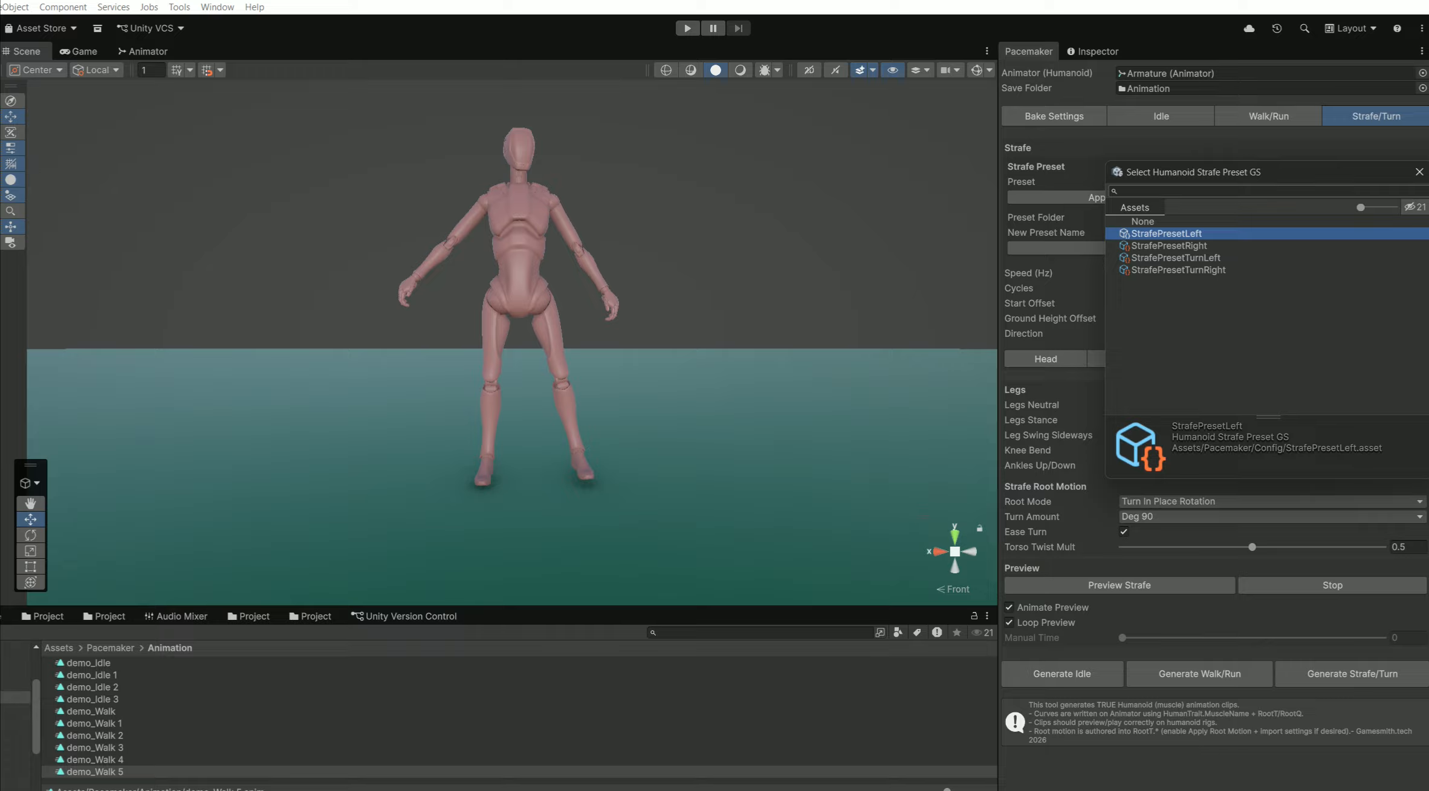
left_click(1419, 172)
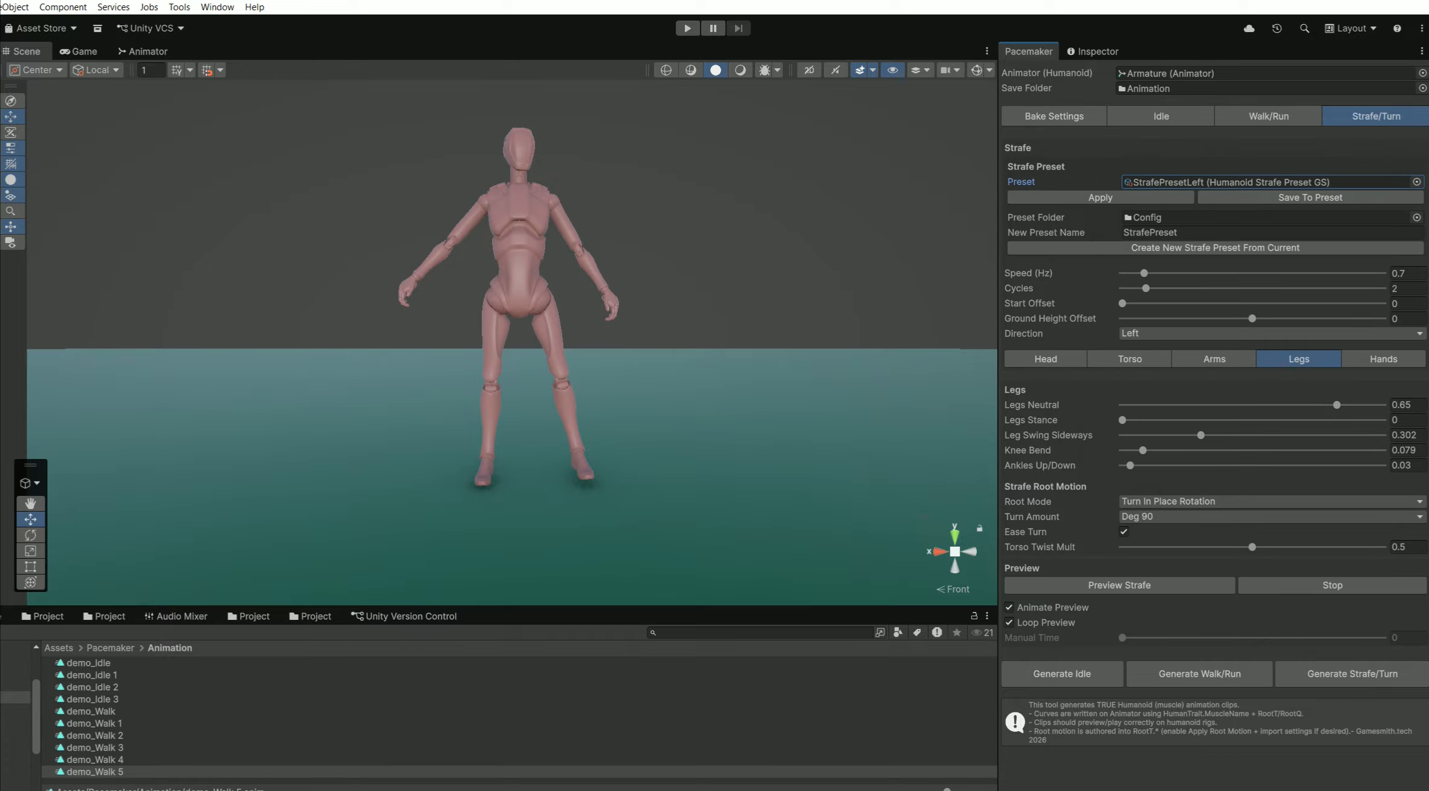
left_click(1100, 198)
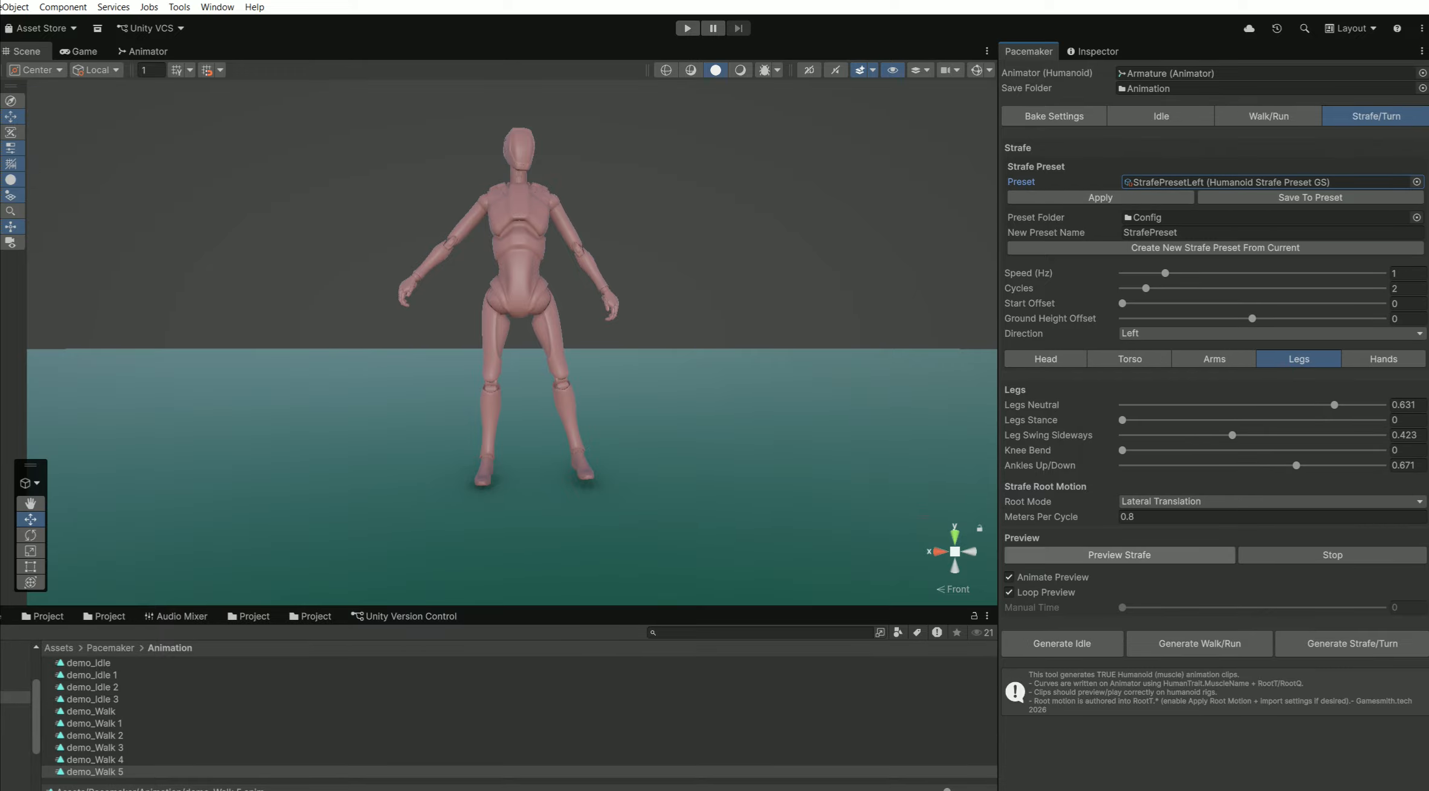
left_click(1119, 555)
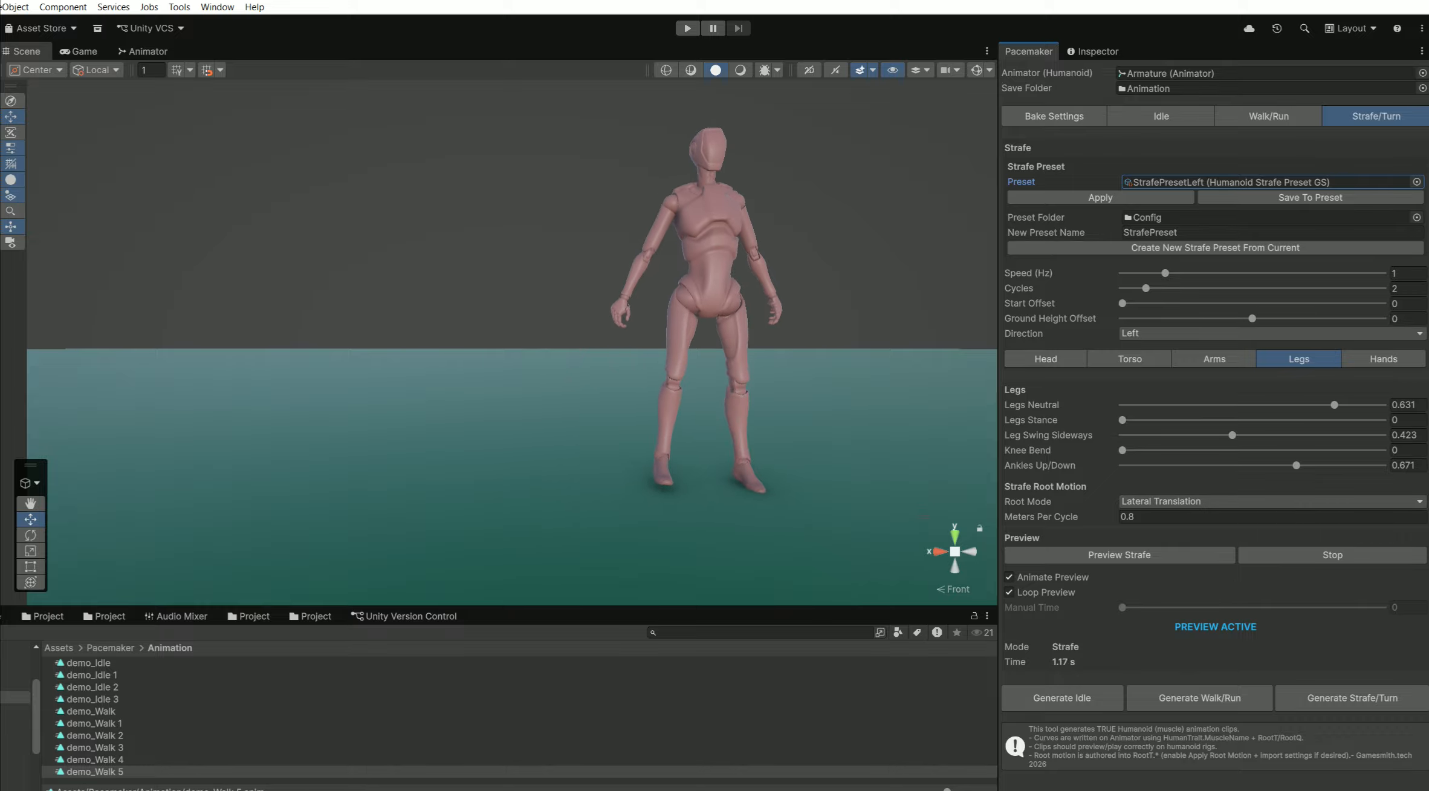
Load and apply the StrafePresetRight preset to preview the rightward strafe.
left_click(1417, 182)
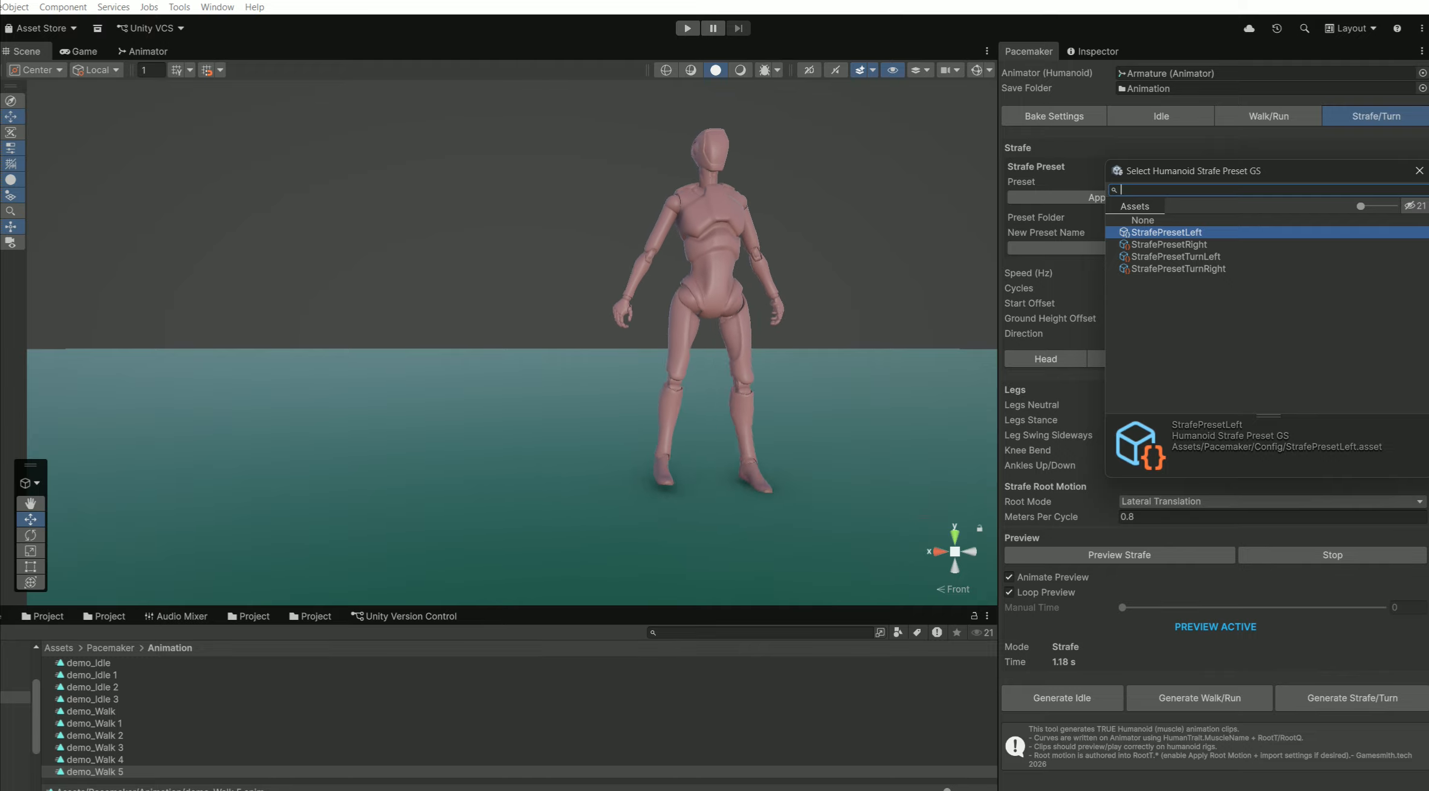
left_click(1170, 244)
left_click(1420, 171)
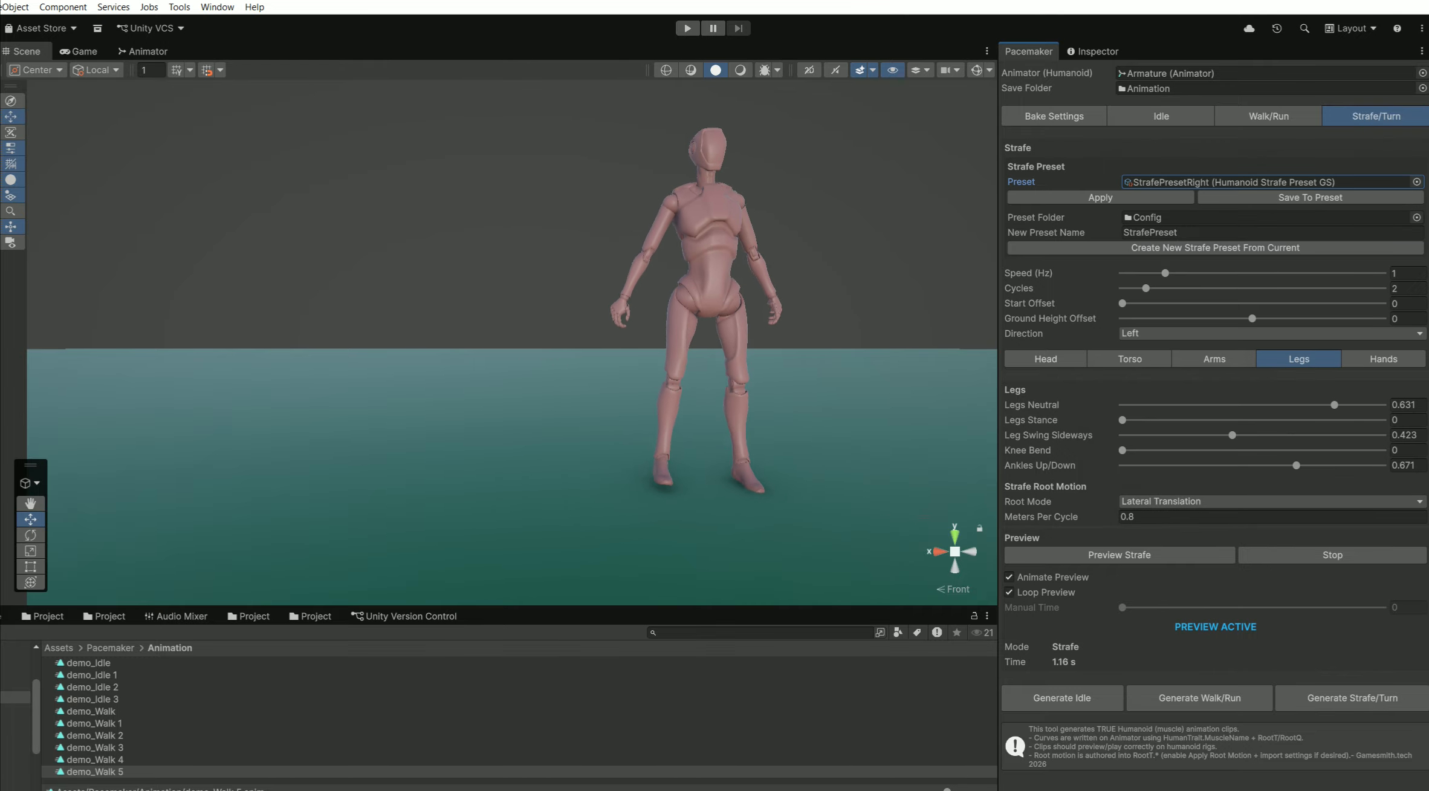
left_click(1100, 197)
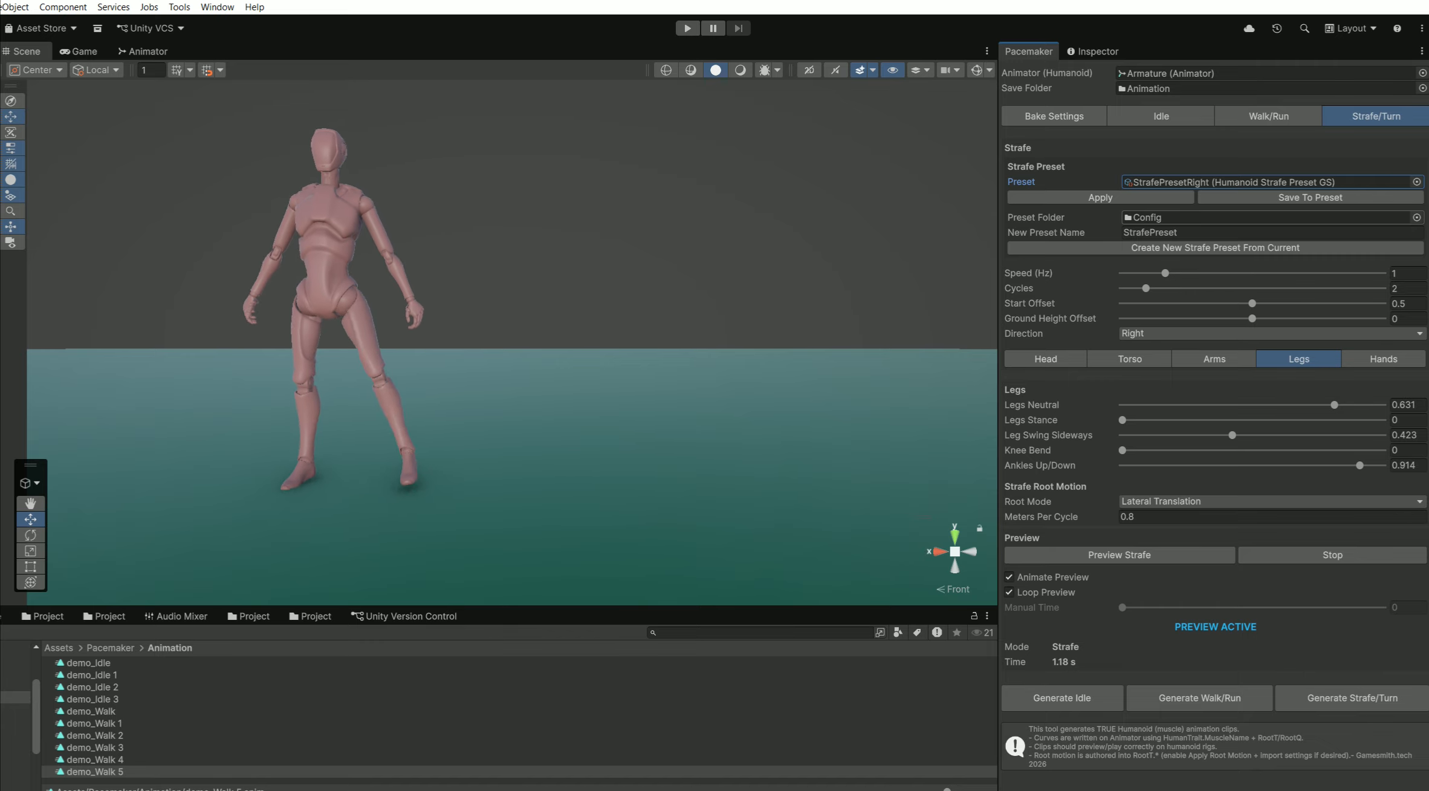
Load and apply the StrafePresetTurnLeft preset to preview the left turn in place.
left_click(1416, 182)
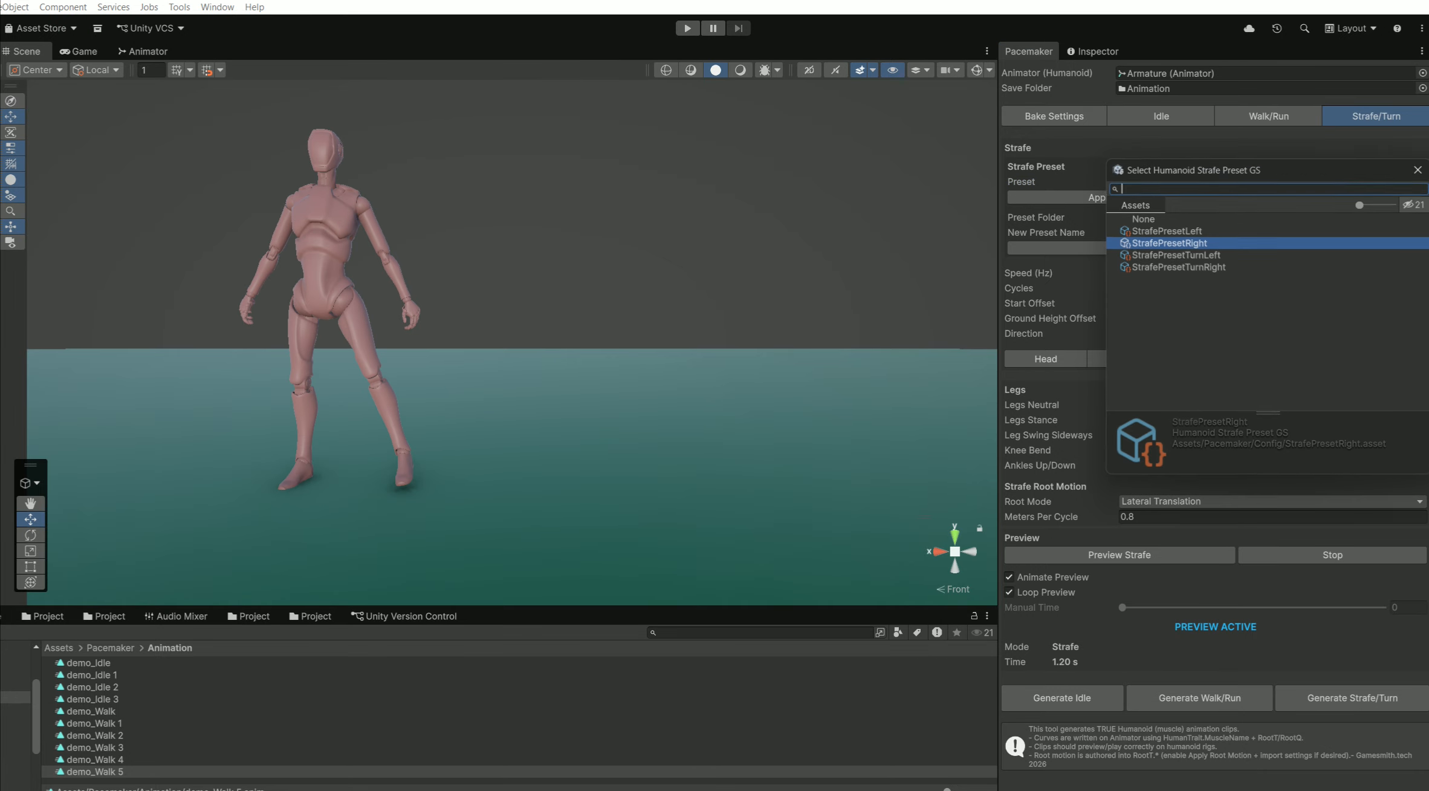
left_click(1177, 255)
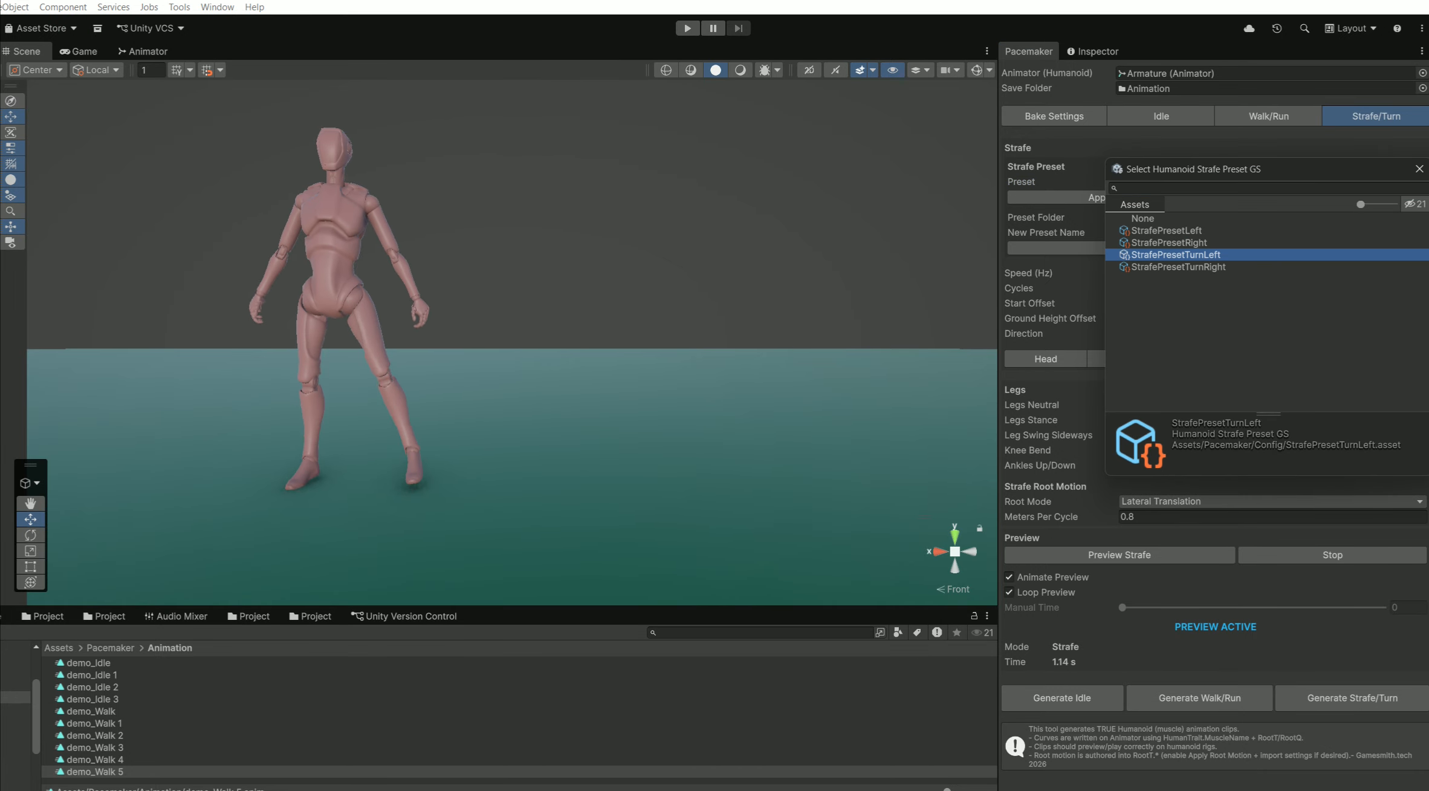
double_click(1176, 254)
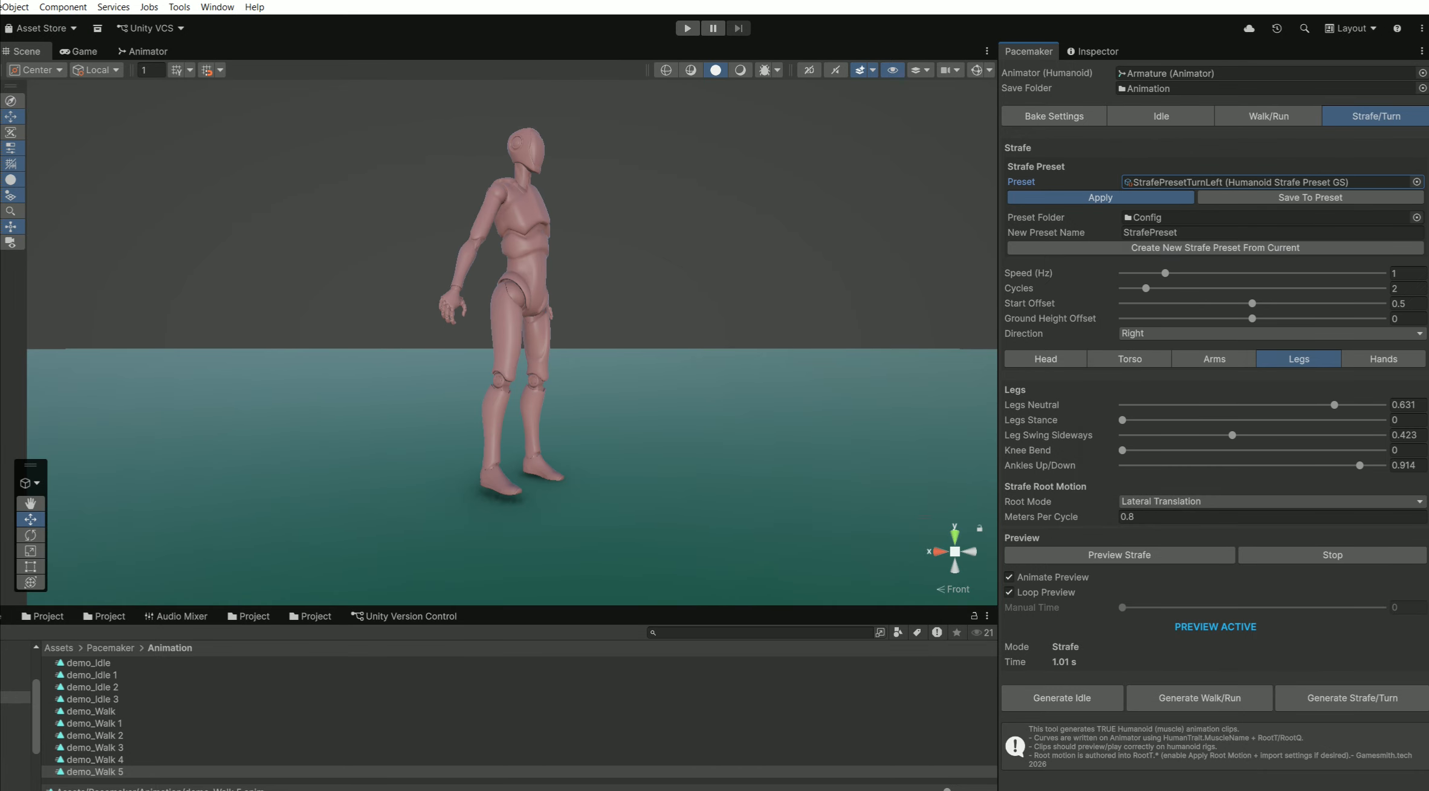
left_click(1098, 197)
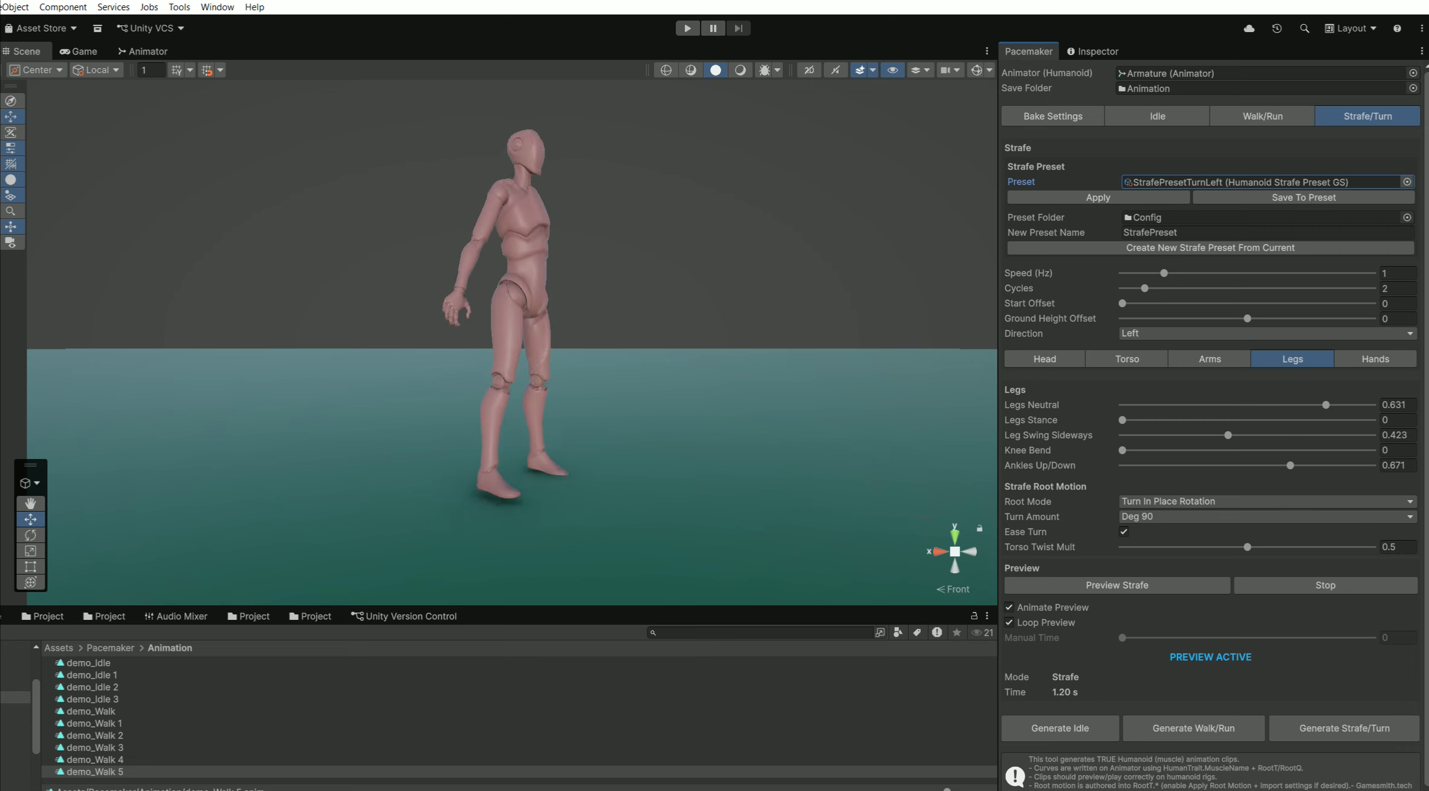
Load and apply the StrafePresetTurnRight preset, preview the right turn in place, and stop the preview.
left_click(1408, 181)
left_click(1178, 264)
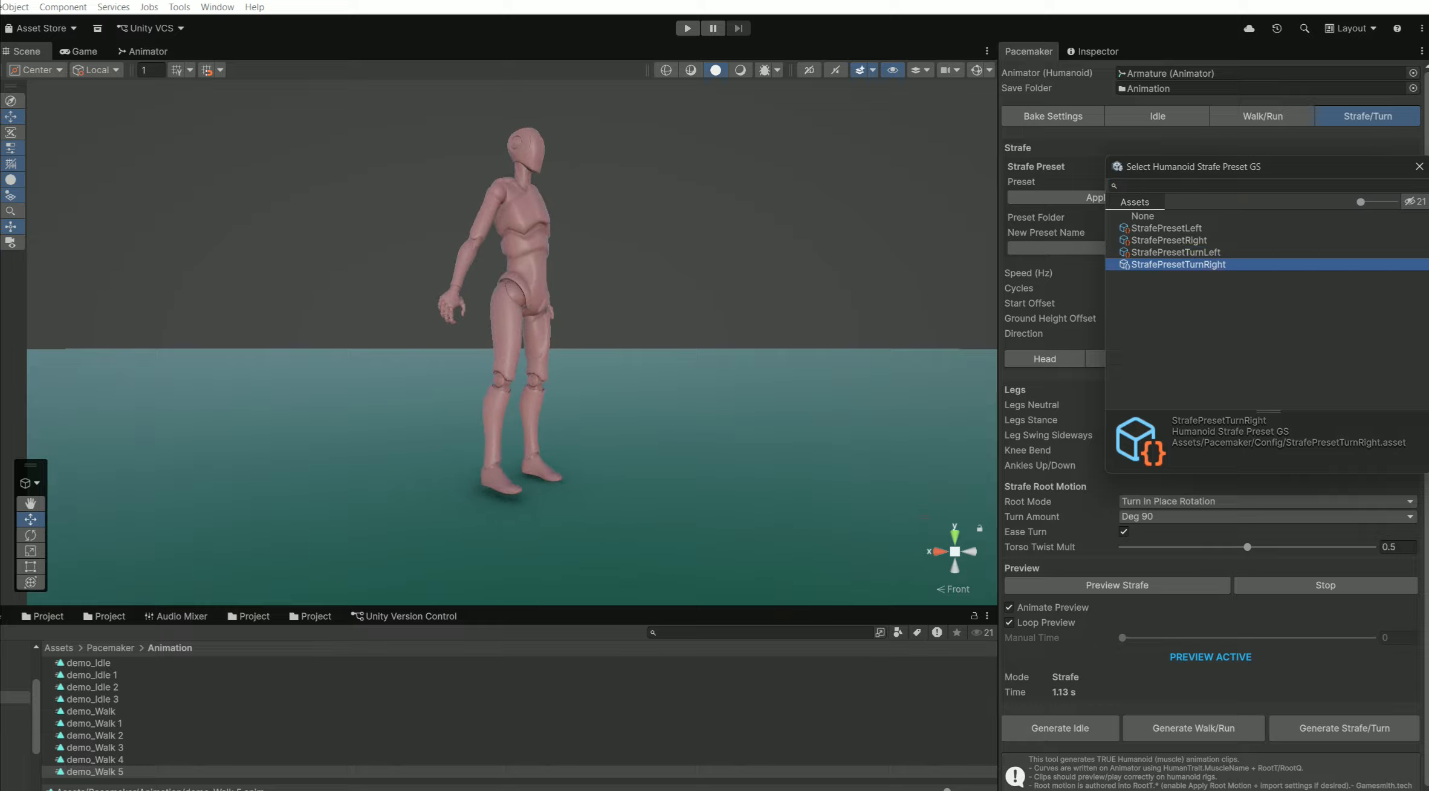
left_click(1420, 166)
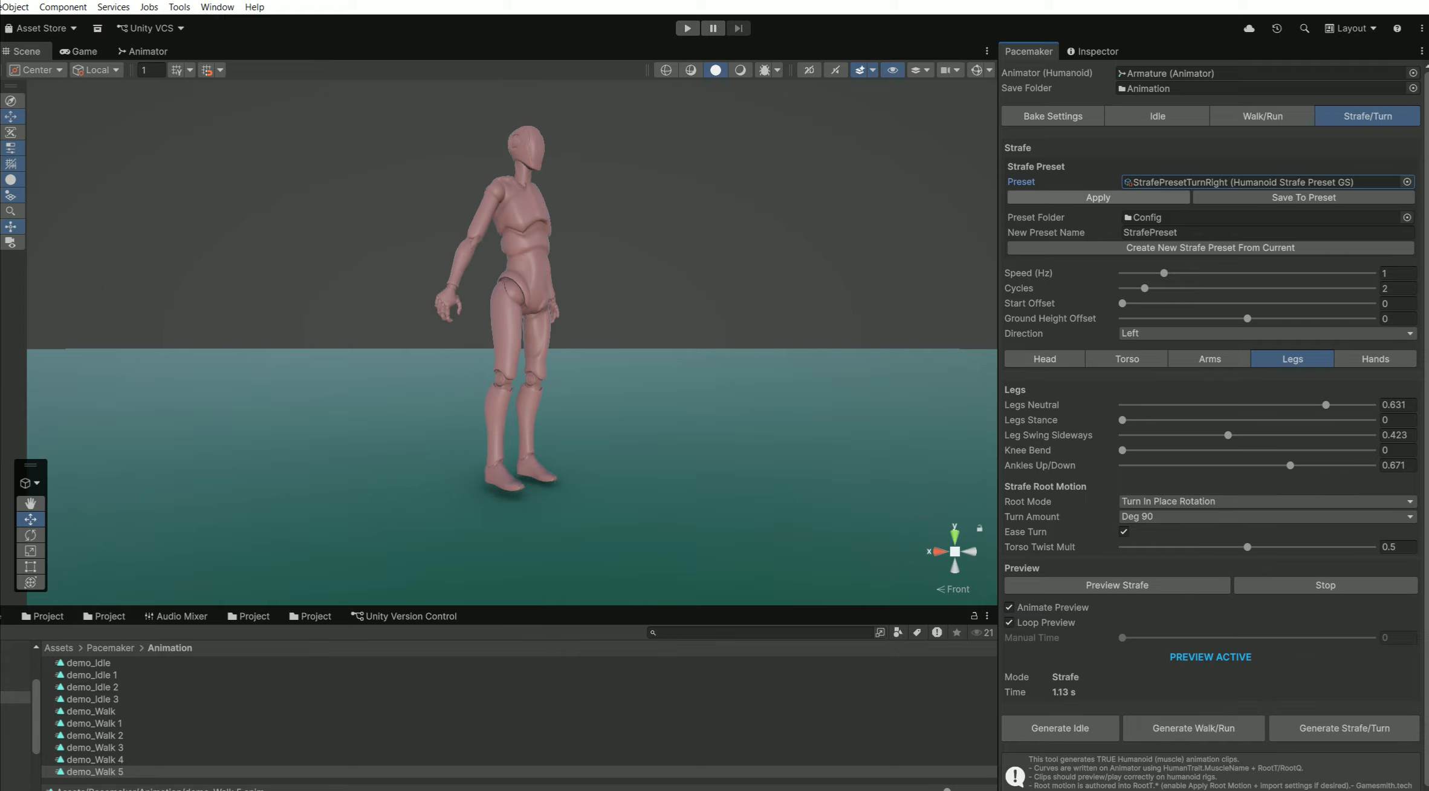
left_click(1083, 197)
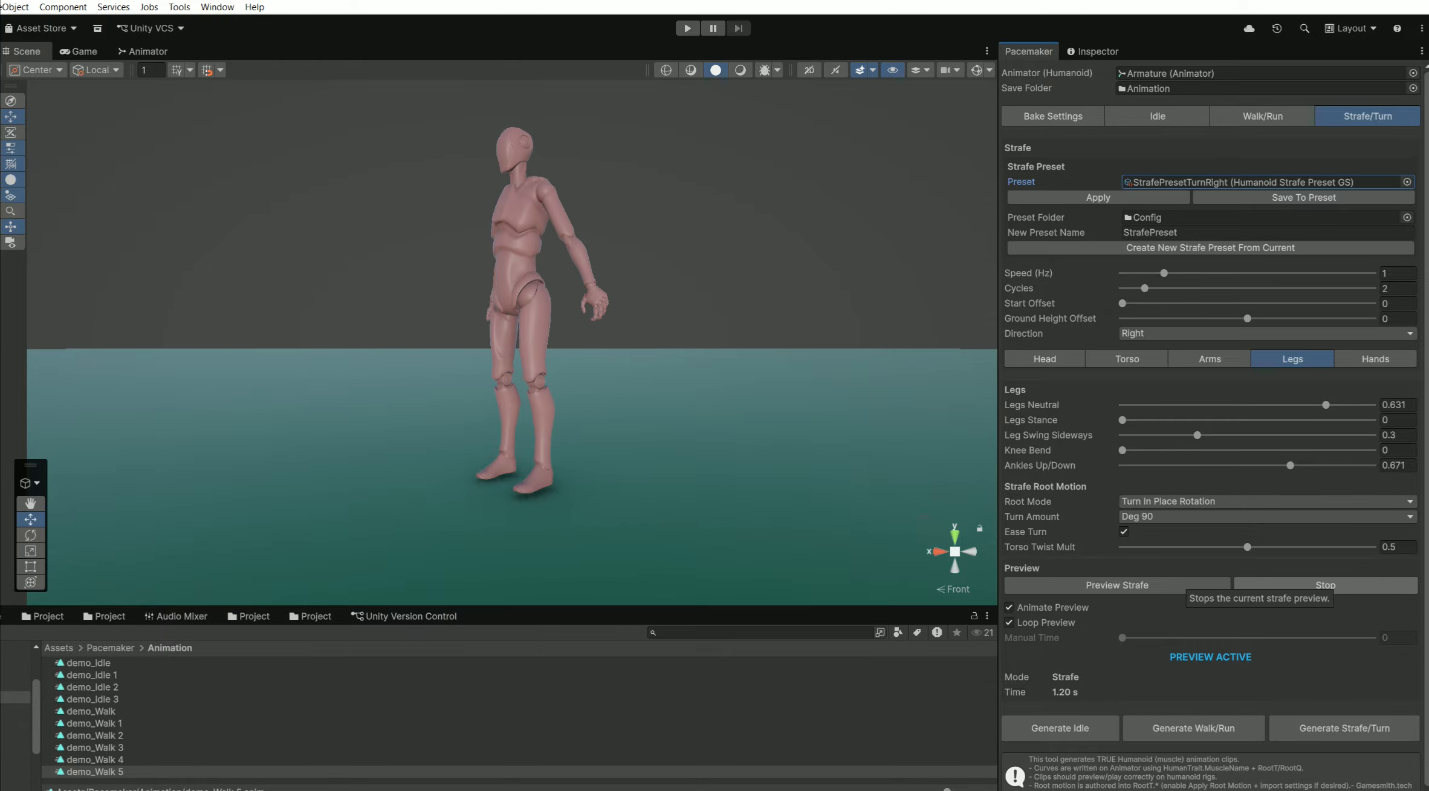
left_click(1325, 584)
Apply the StrafePresetLeft preset and generate a strafe animation clip from it.
left_click(1417, 182)
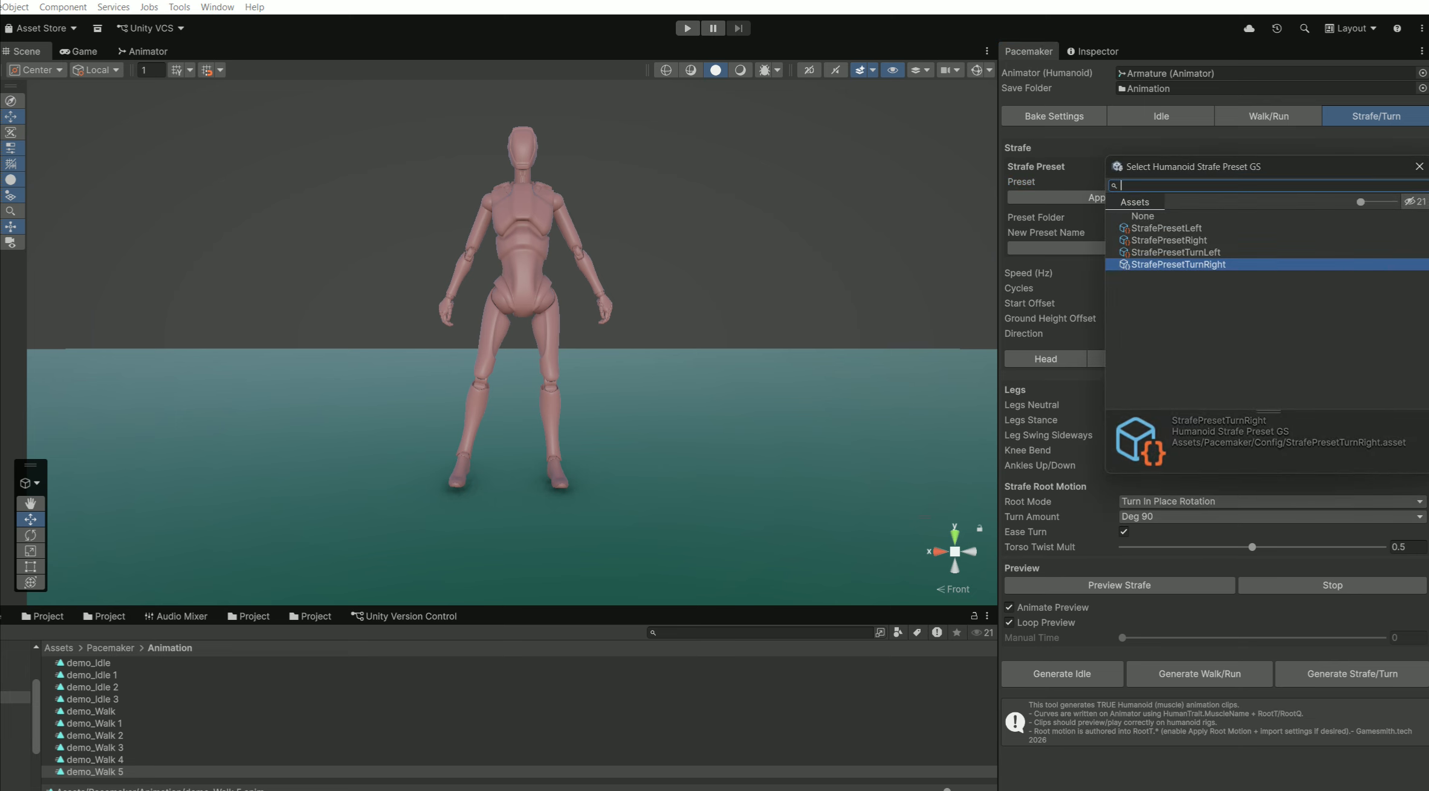
left_click(1167, 228)
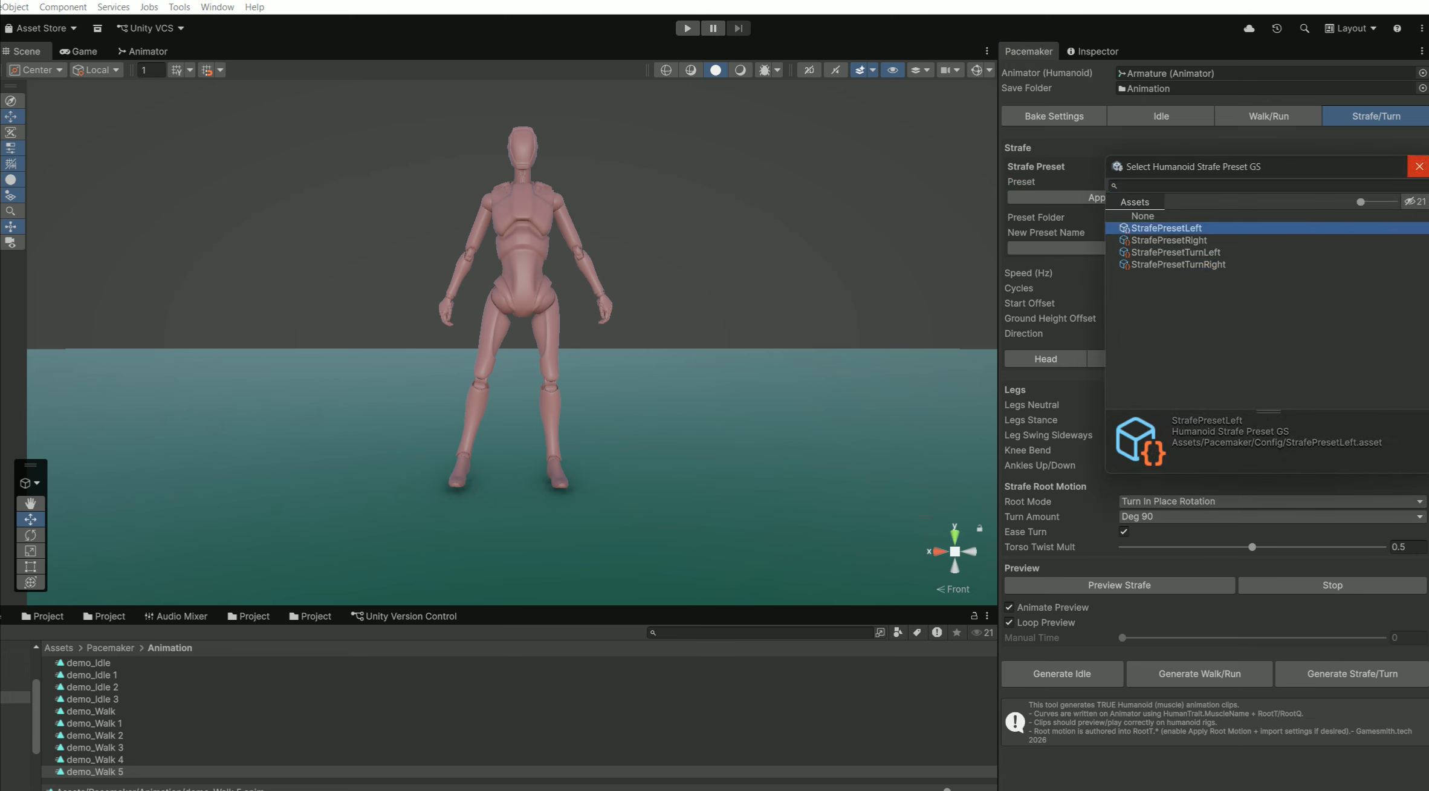
left_click(1420, 166)
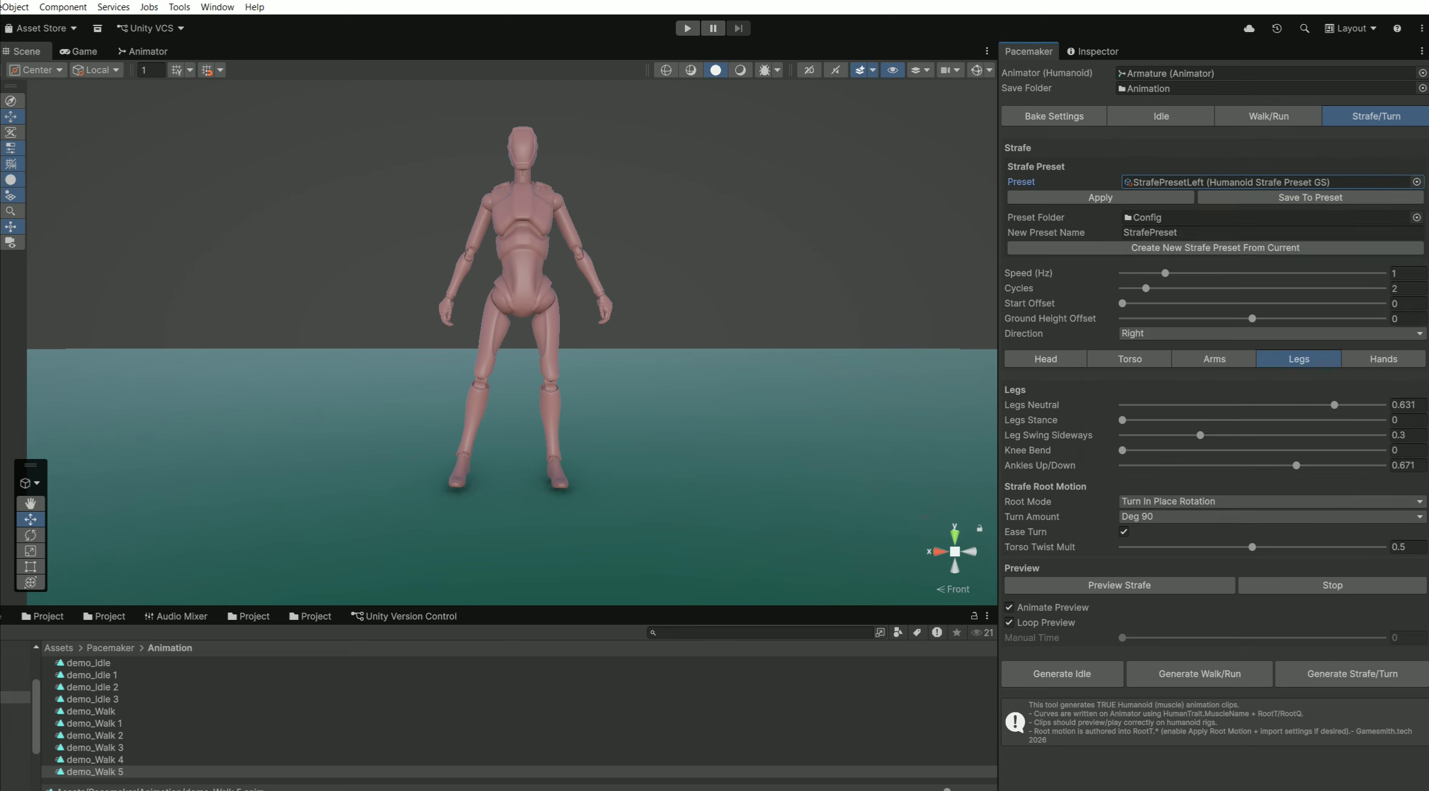
left_click(1101, 197)
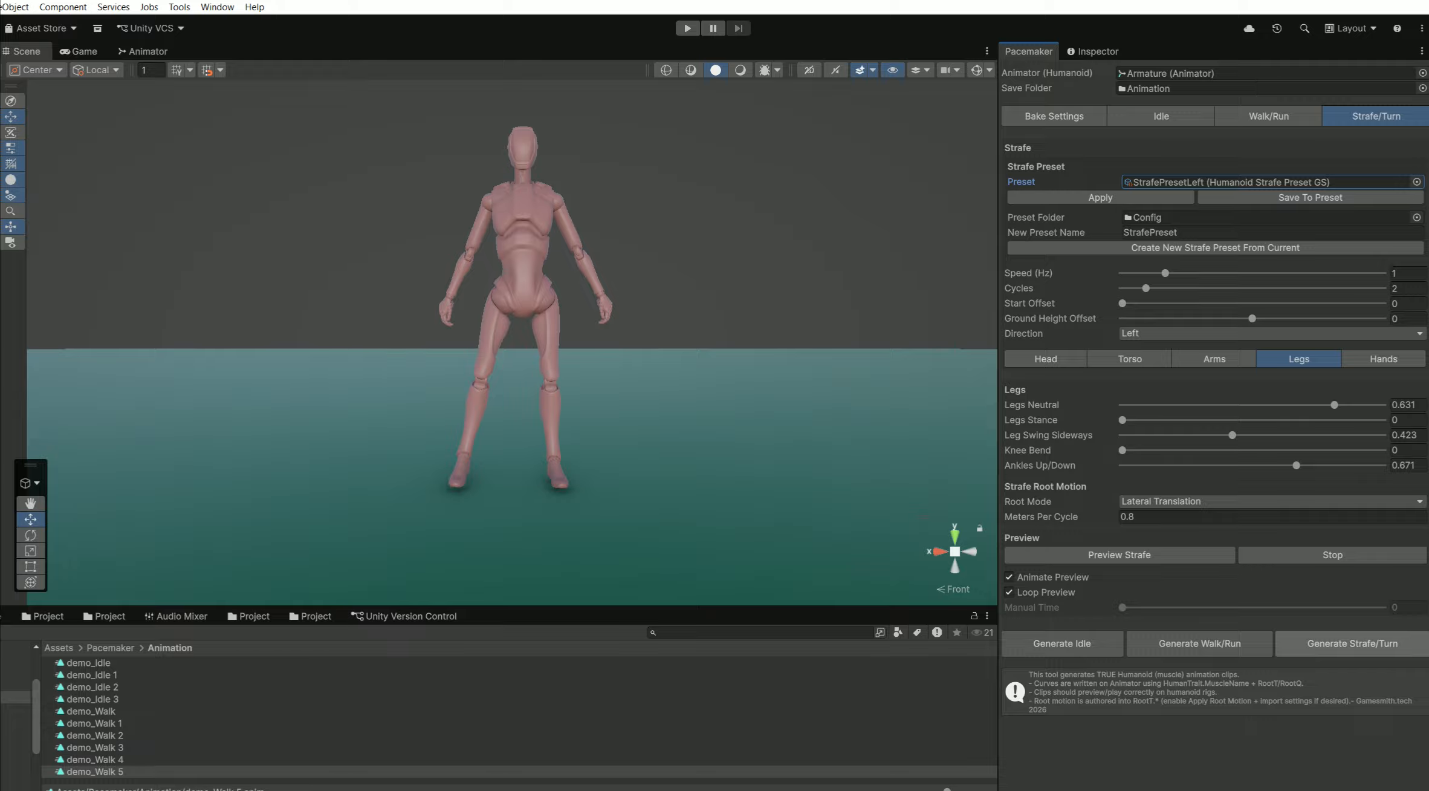
left_click(1353, 644)
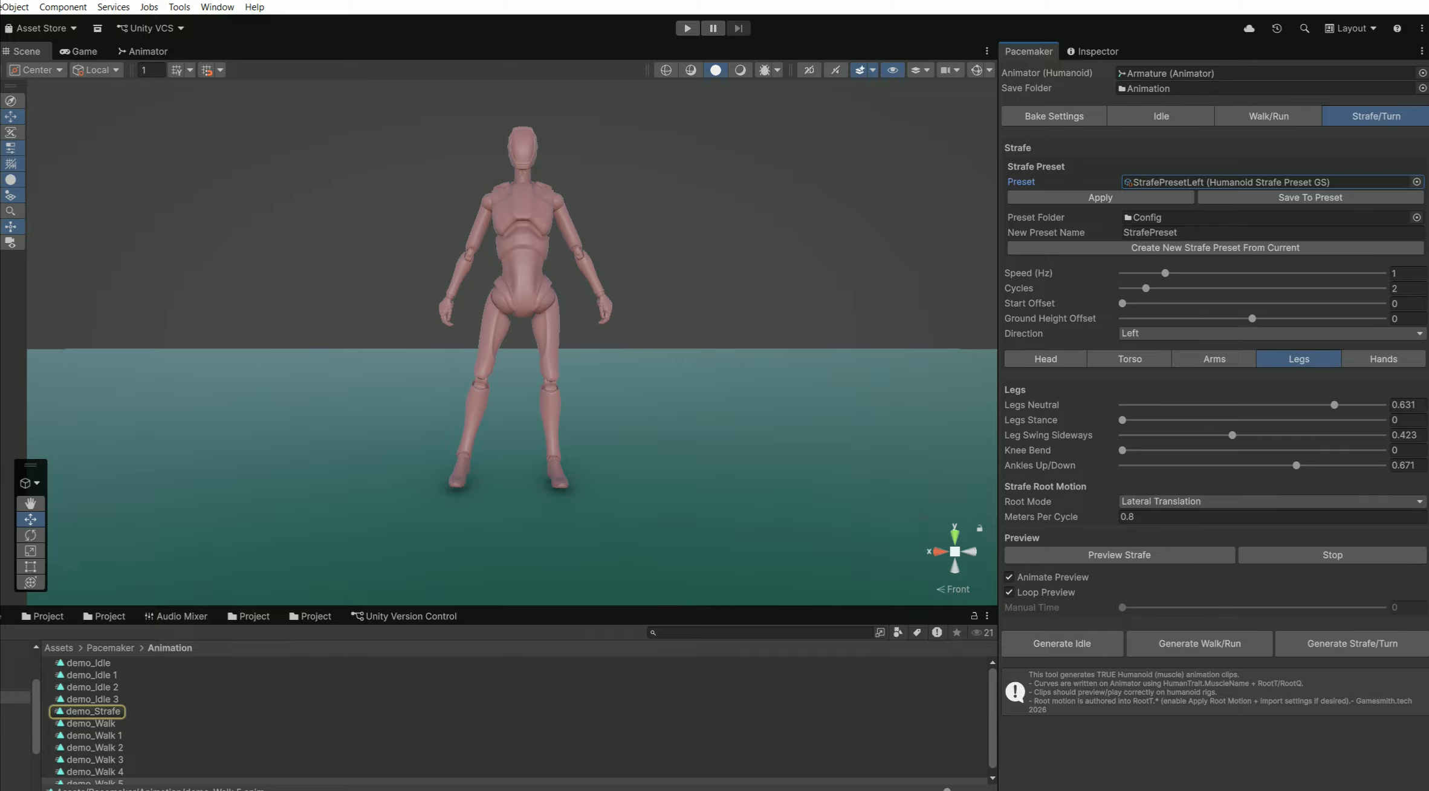
Select the demo_Strafe clip and play its animation preview in the Inspector.
left_click(93, 711)
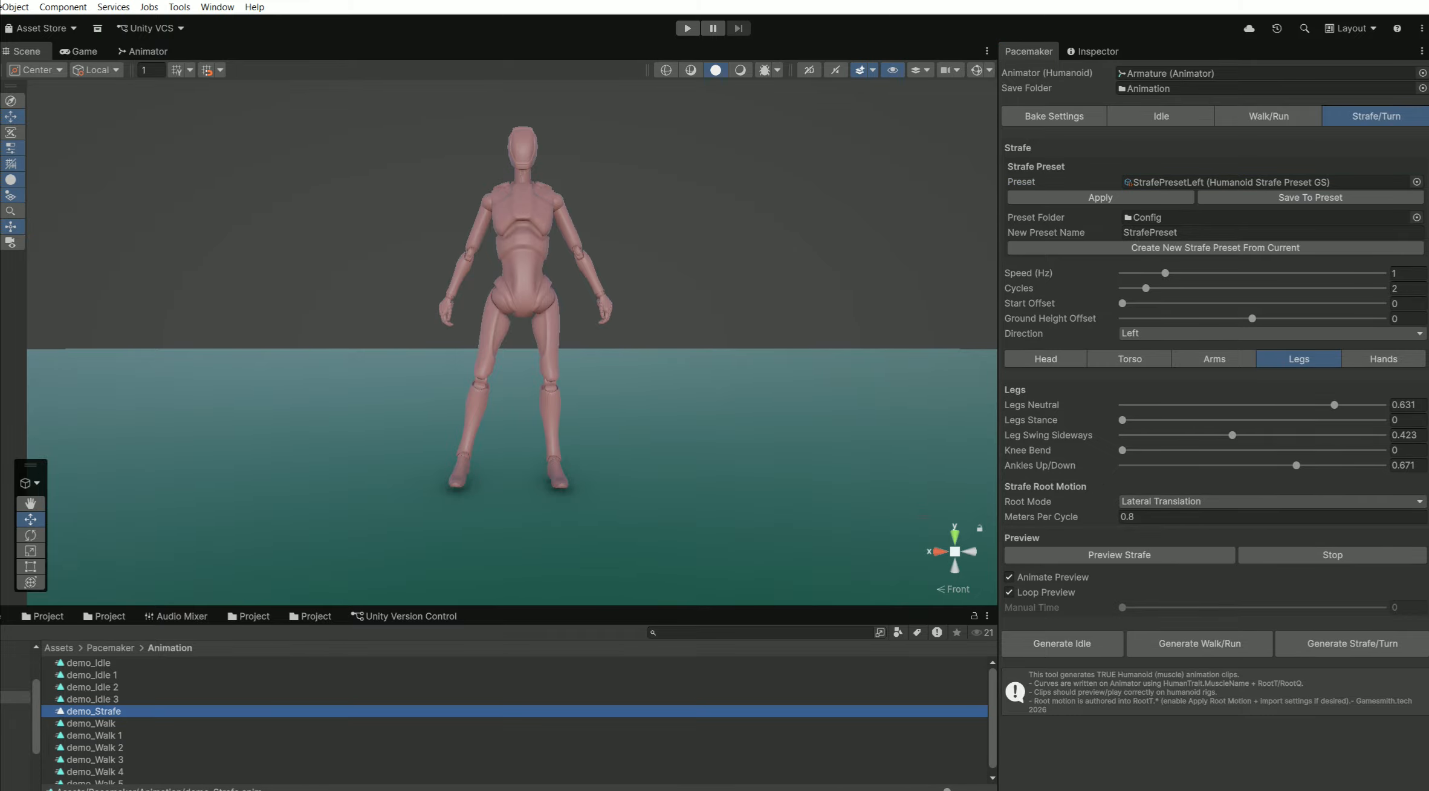
left_click(1093, 51)
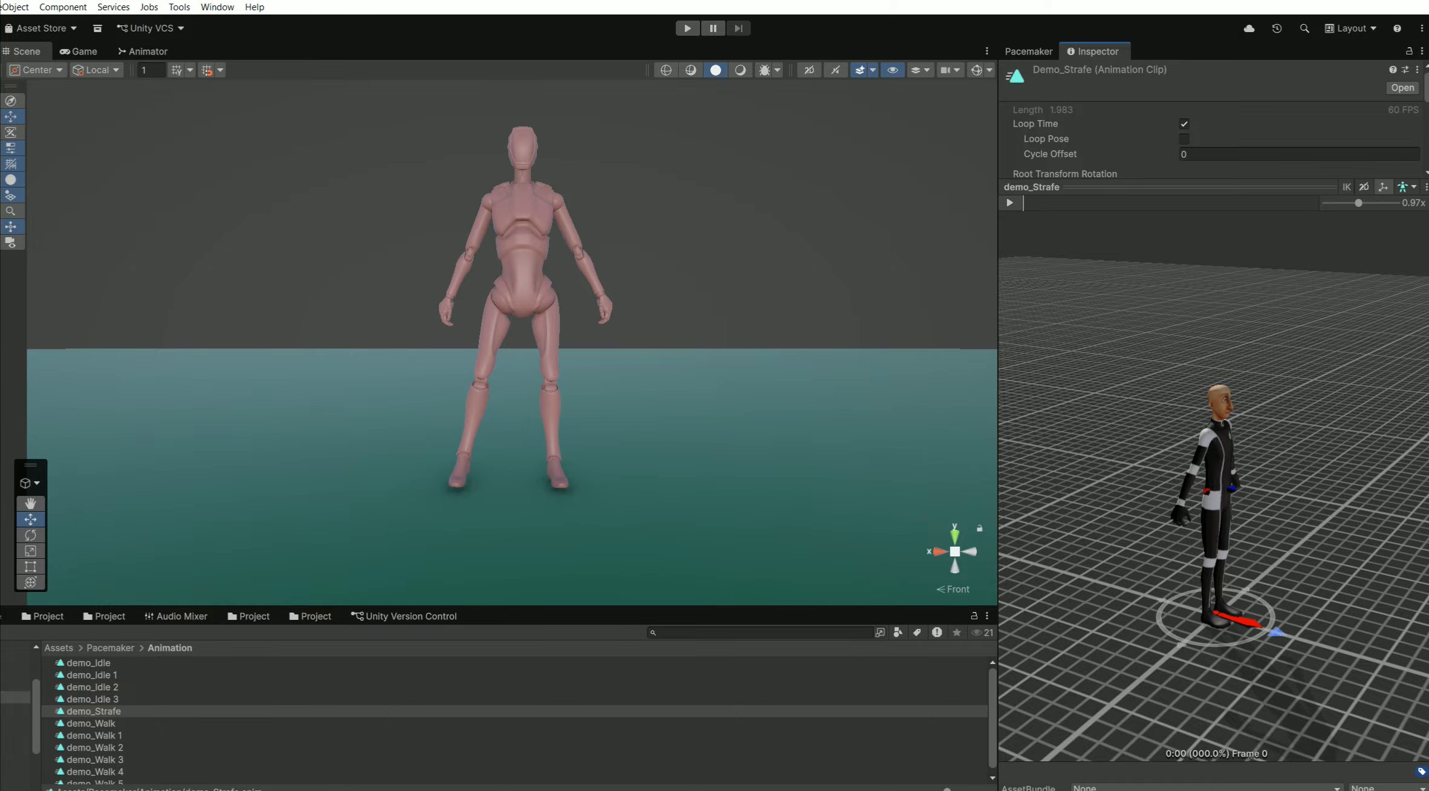
left_click(1010, 203)
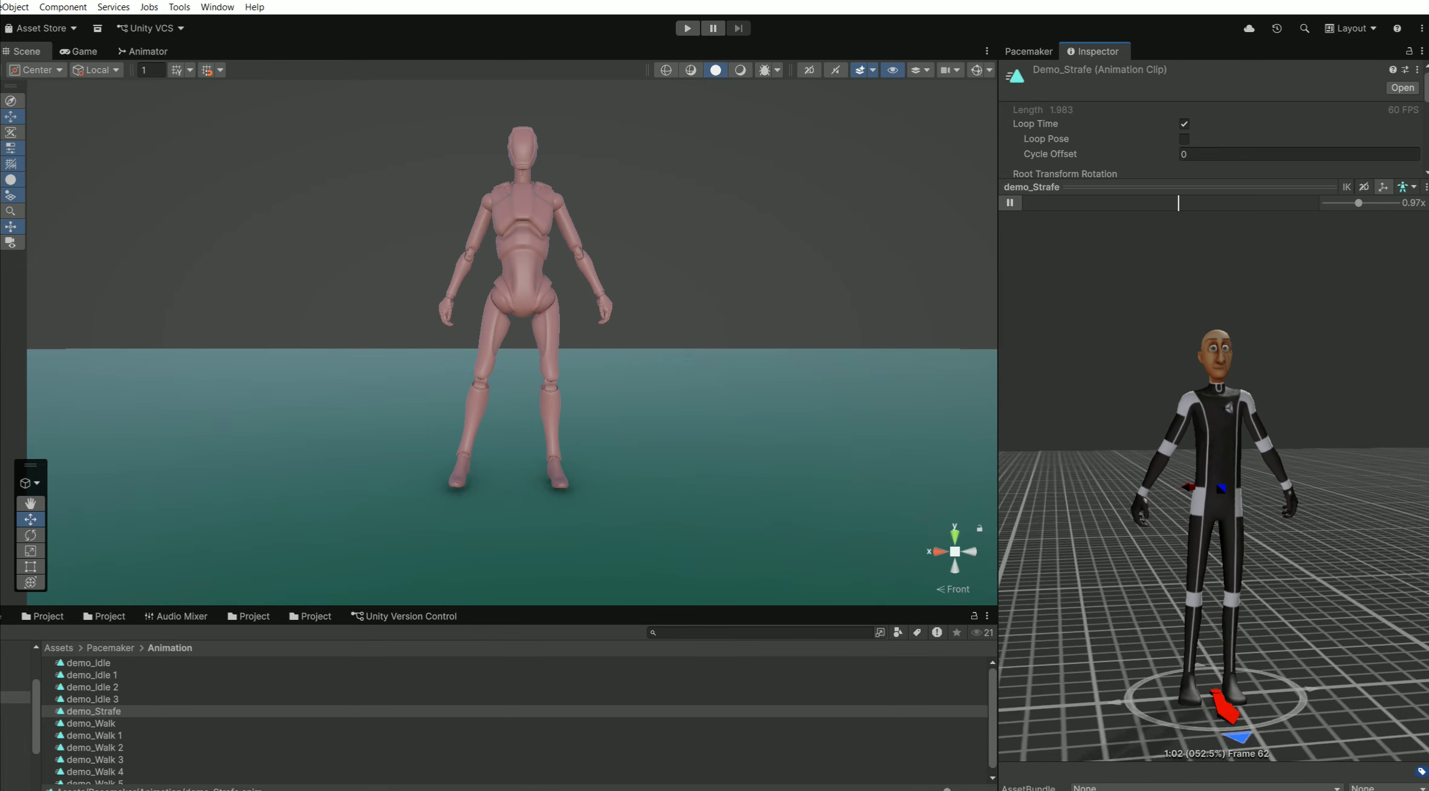
In Pacemaker, apply the StrafePresetRight preset and generate a strafe animation clip from it.
left_click(1028, 51)
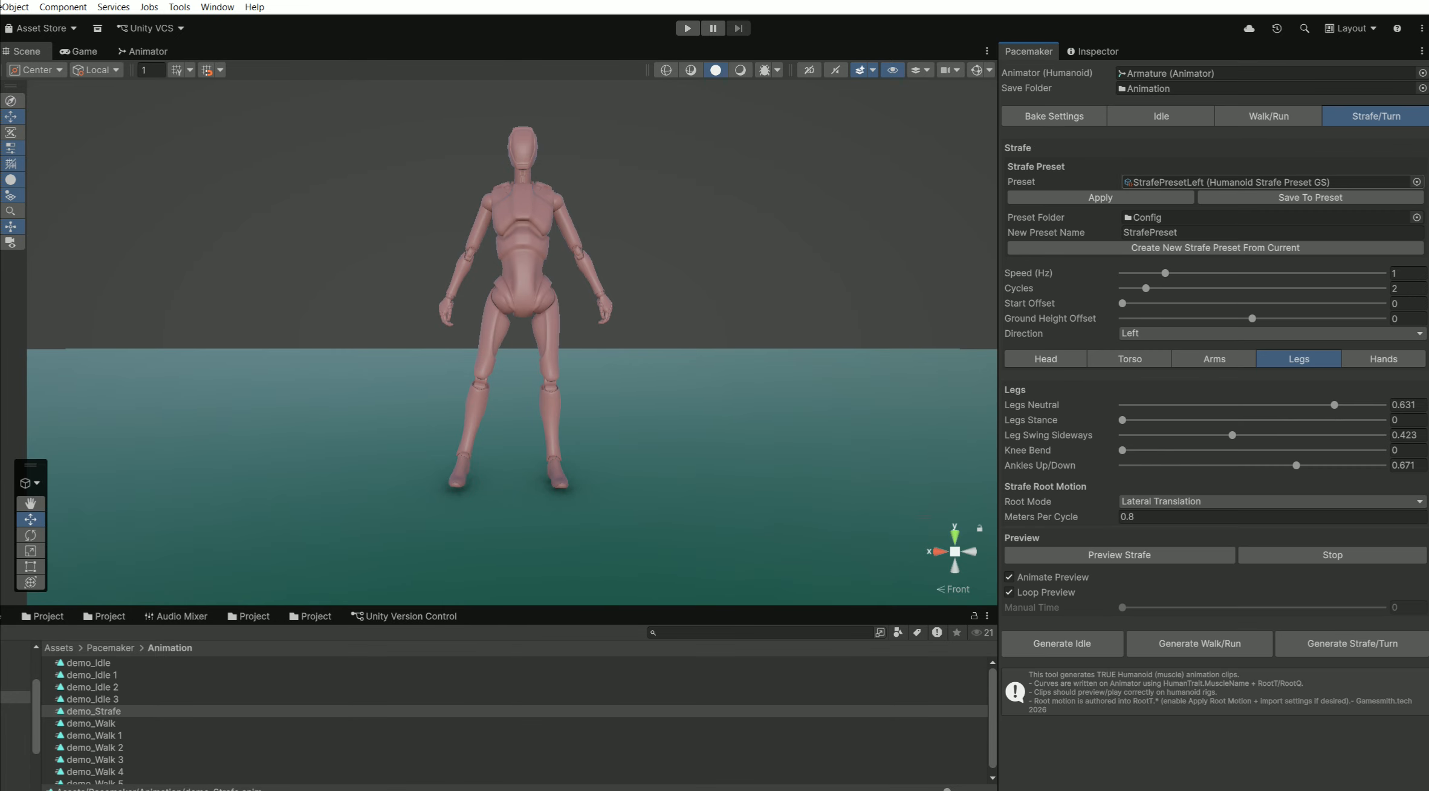
left_click(1234, 182)
left_click(1417, 182)
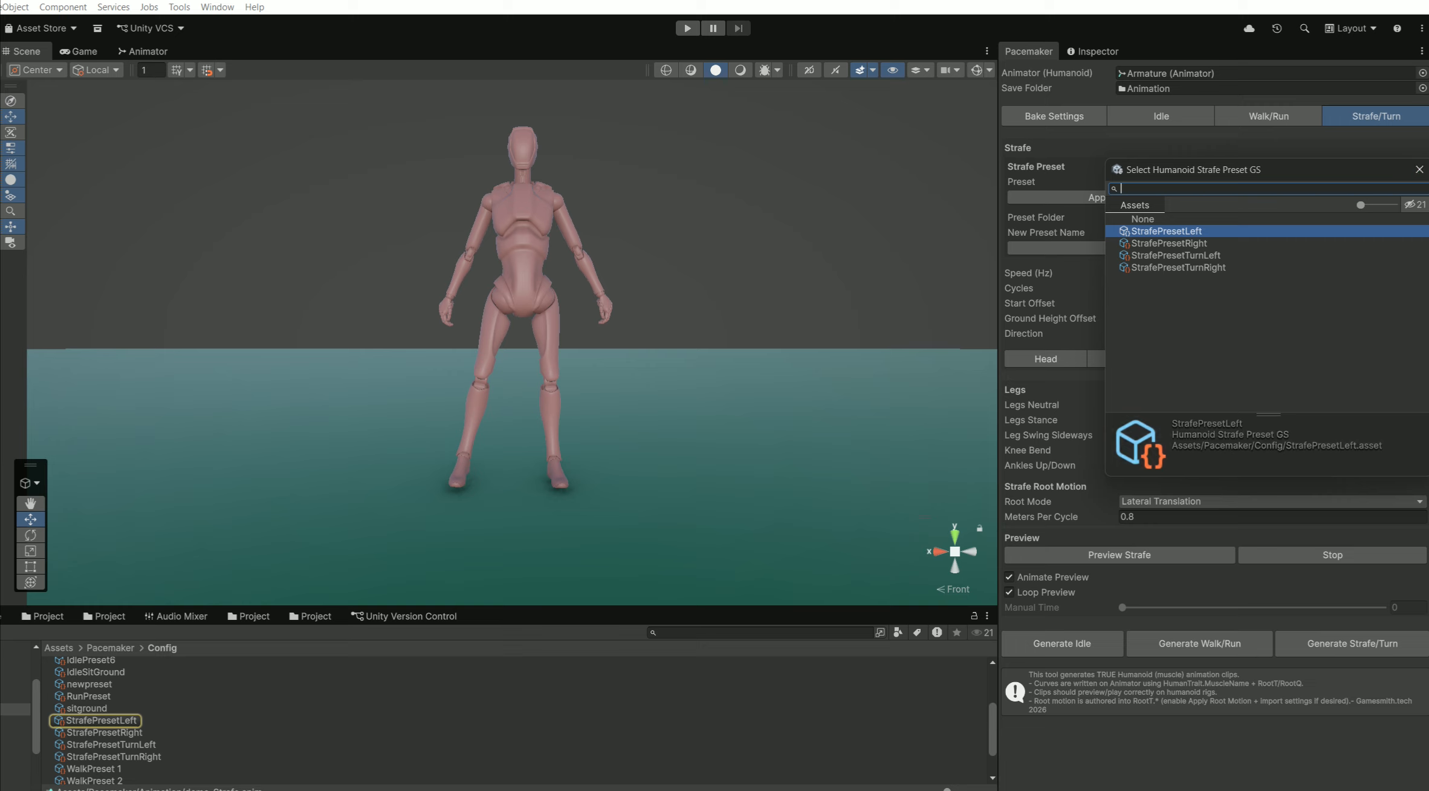
left_click(1169, 243)
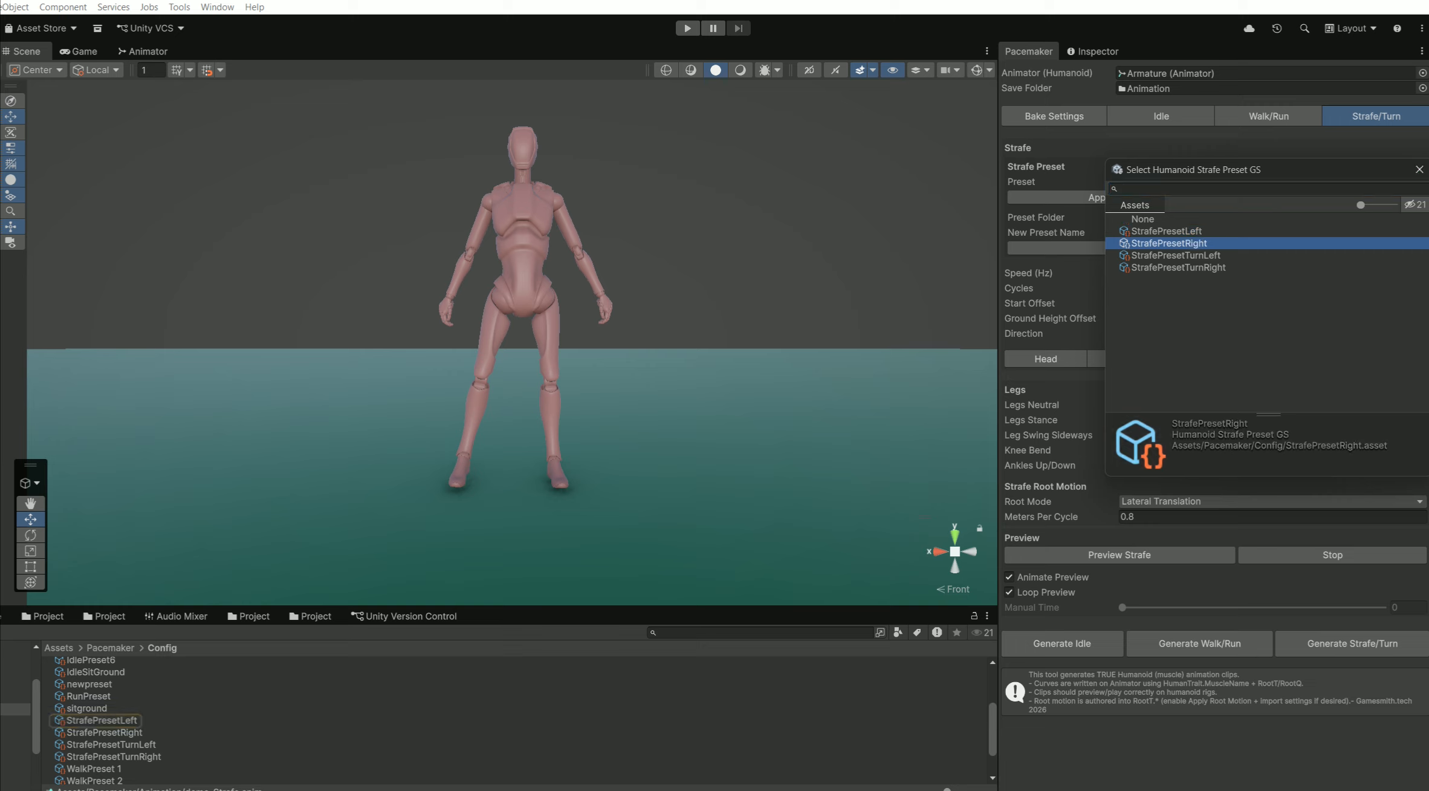
left_click(1420, 169)
left_click(1101, 197)
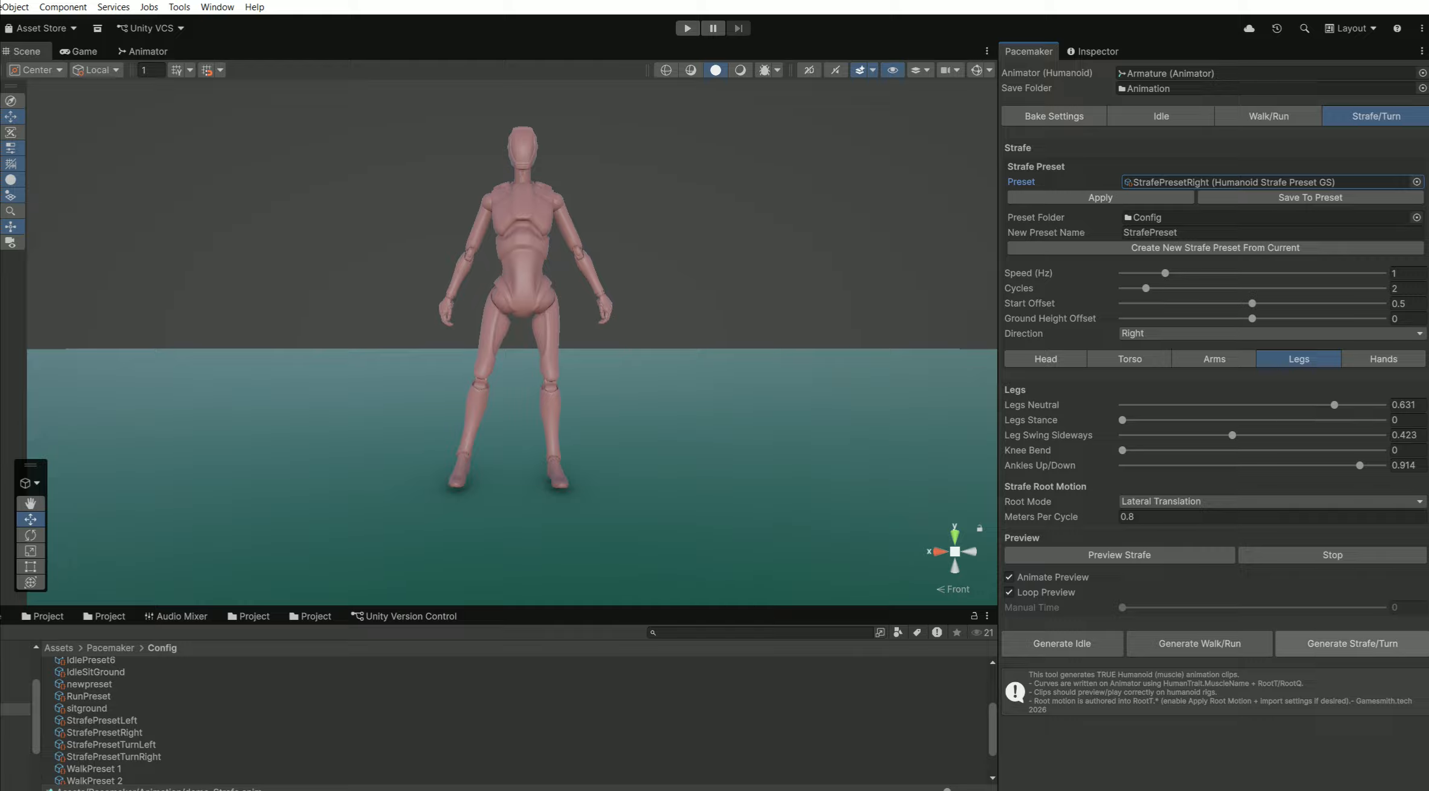
left_click(1353, 643)
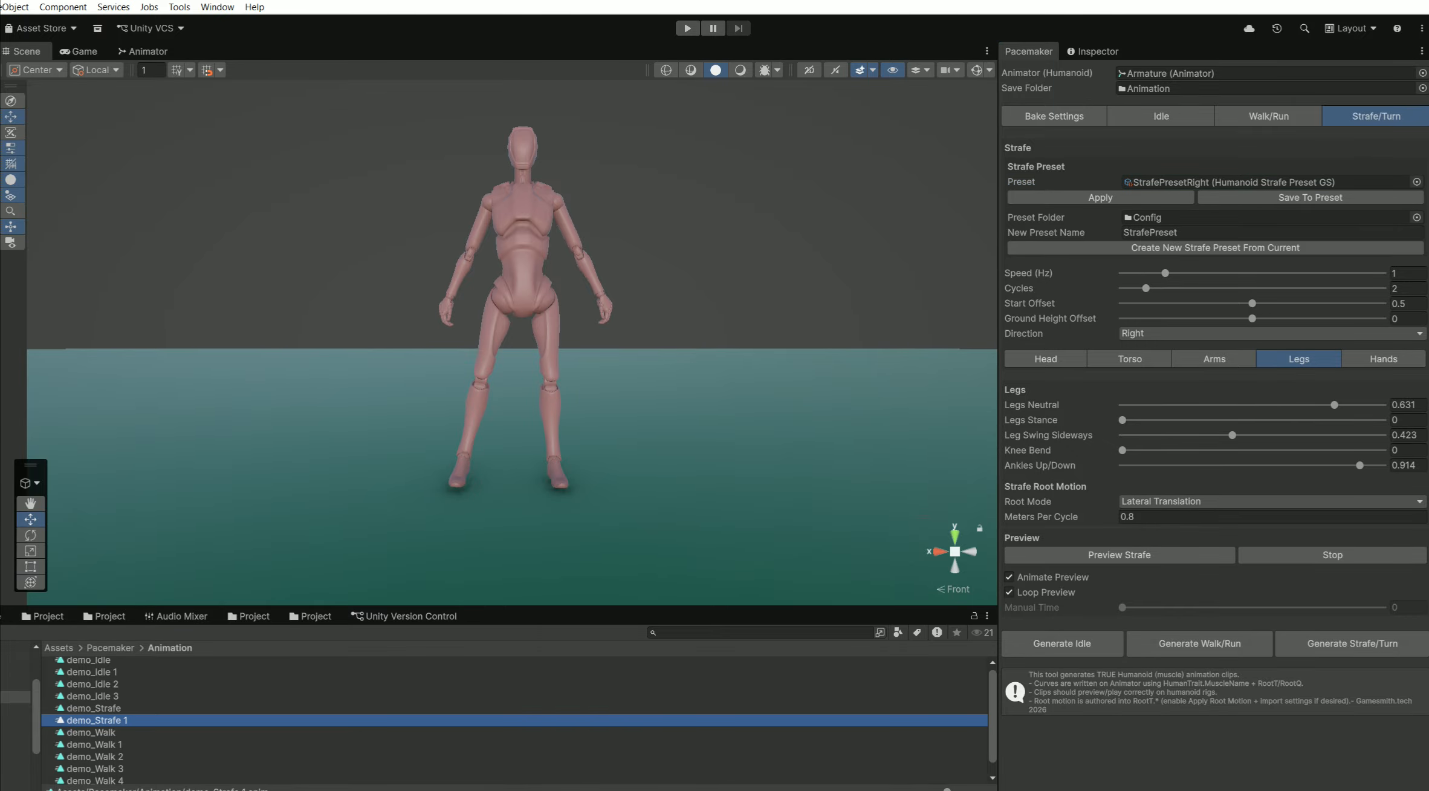
Play the animation preview of the demo_Strafe 1 clip in the Inspector, and pause it after viewing.
left_click(1095, 51)
left_click(1009, 203)
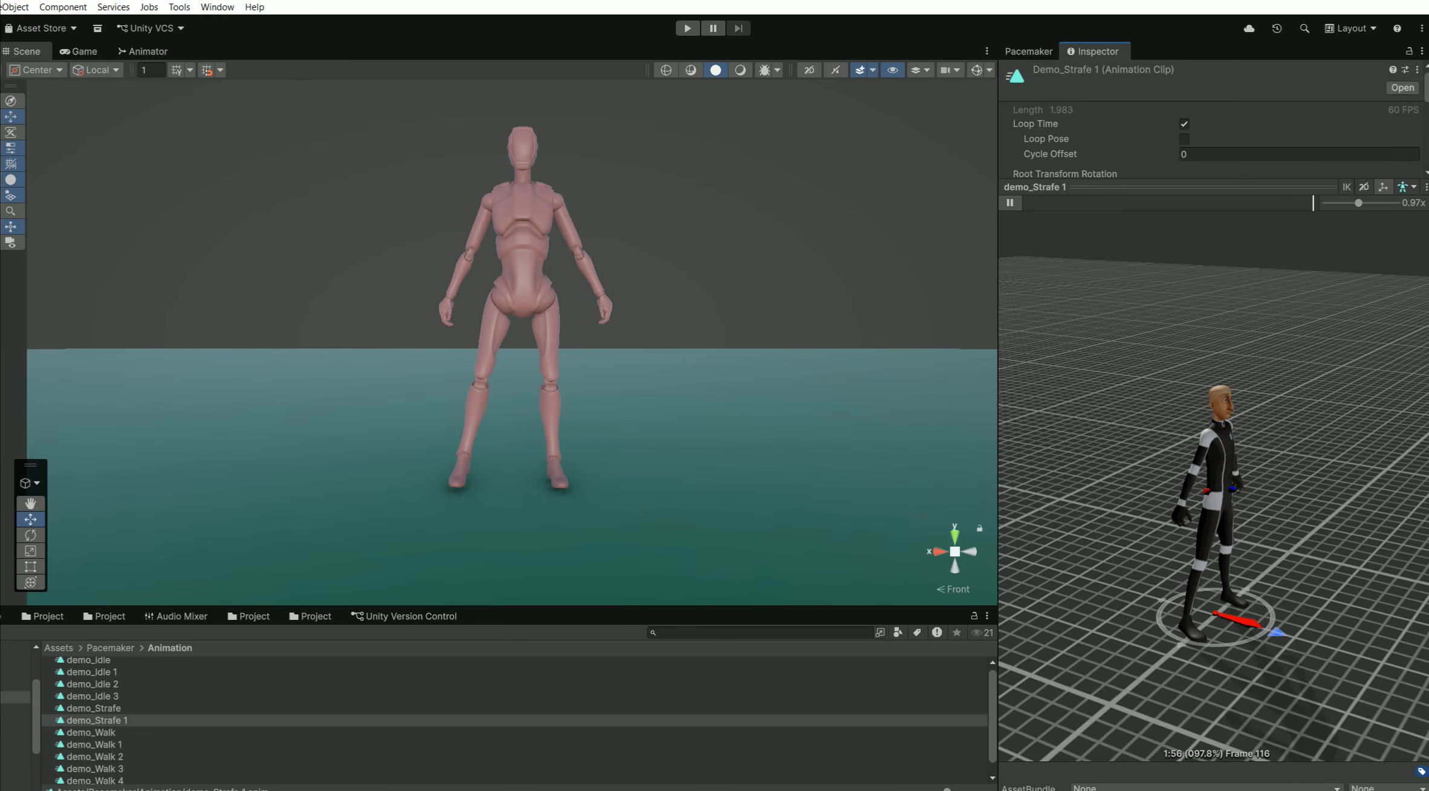
left_click(1010, 203)
In Pacemaker, apply the StrafePresetTurnLeft preset and generate a turn animation clip from it.
left_click(1029, 51)
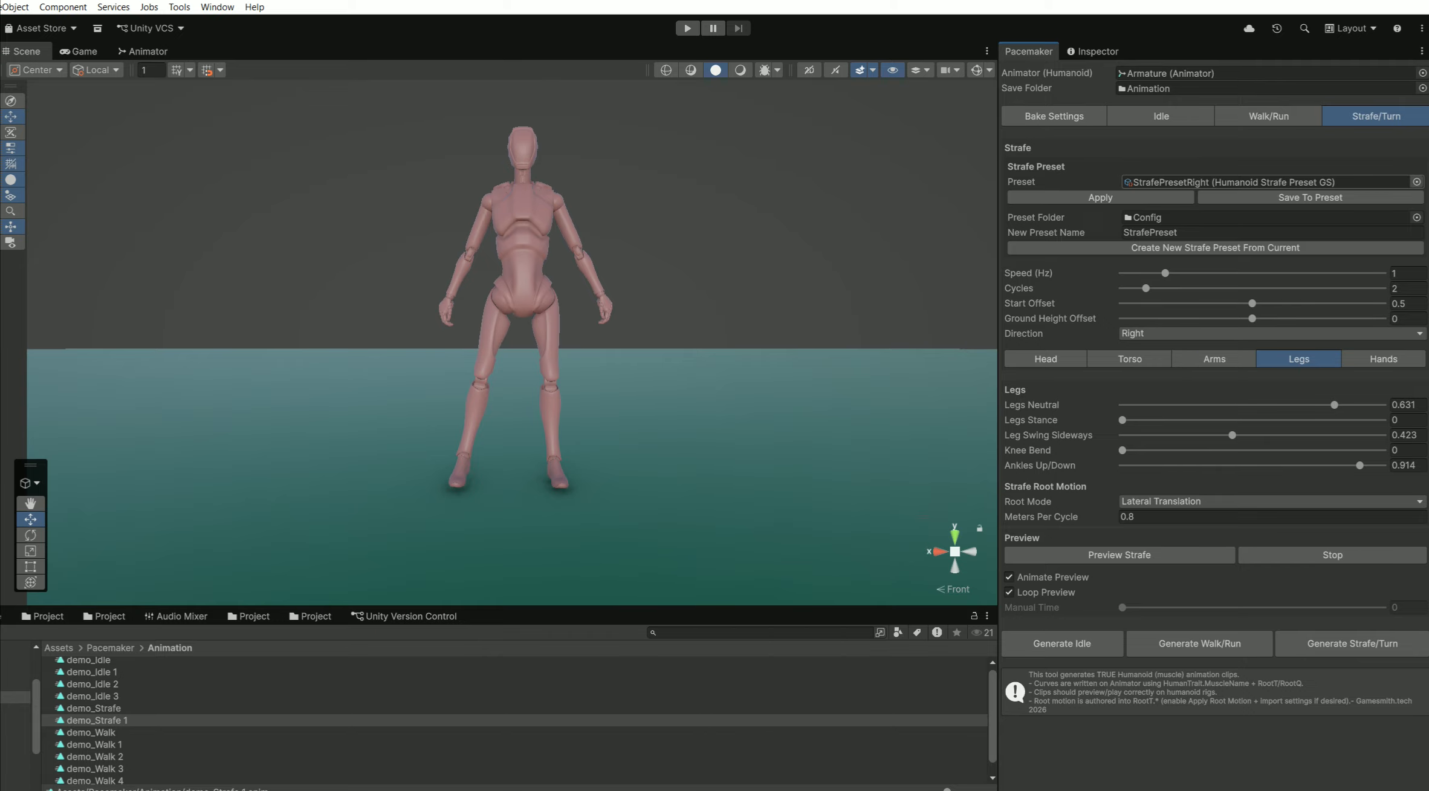
left_click(1417, 181)
left_click(1176, 256)
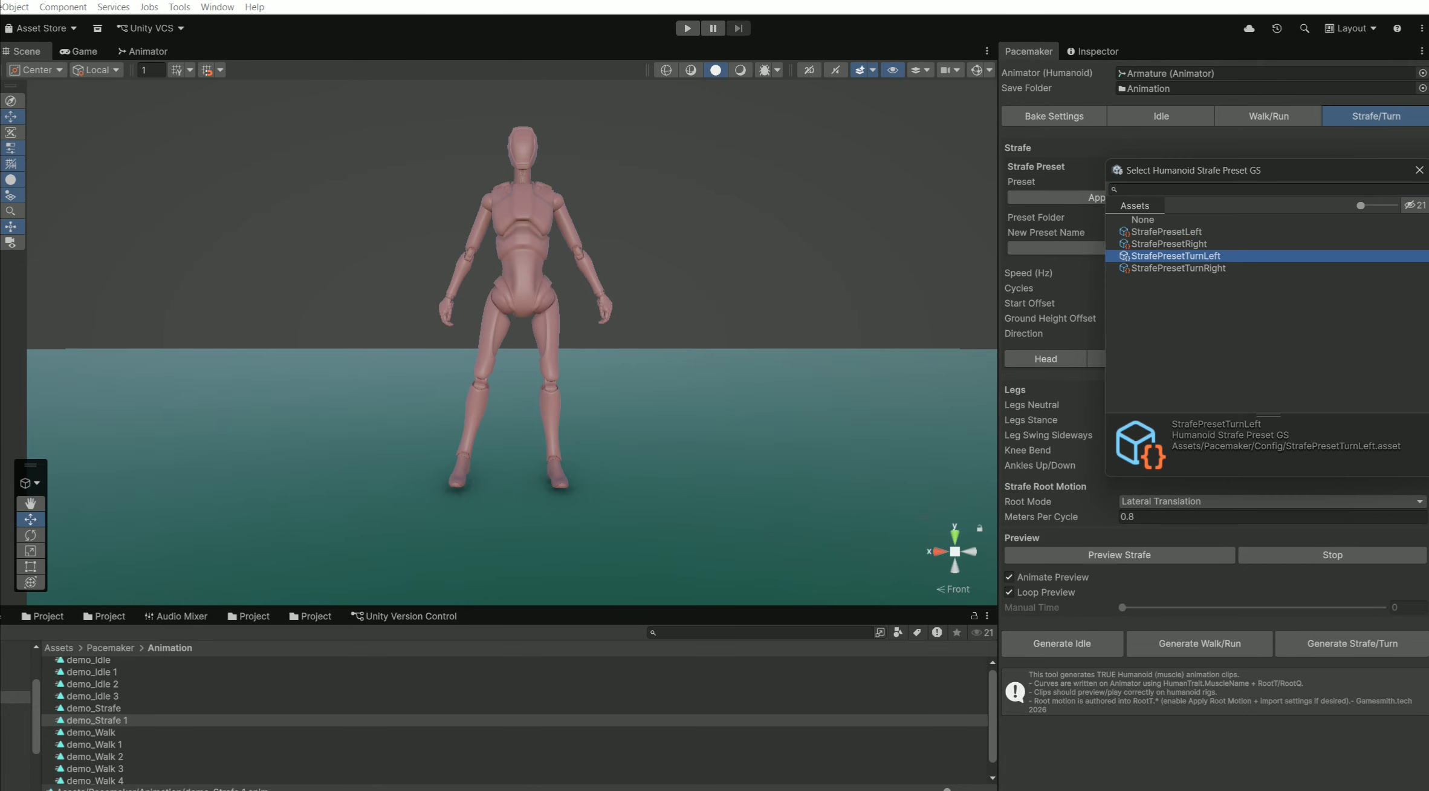
left_click(1420, 170)
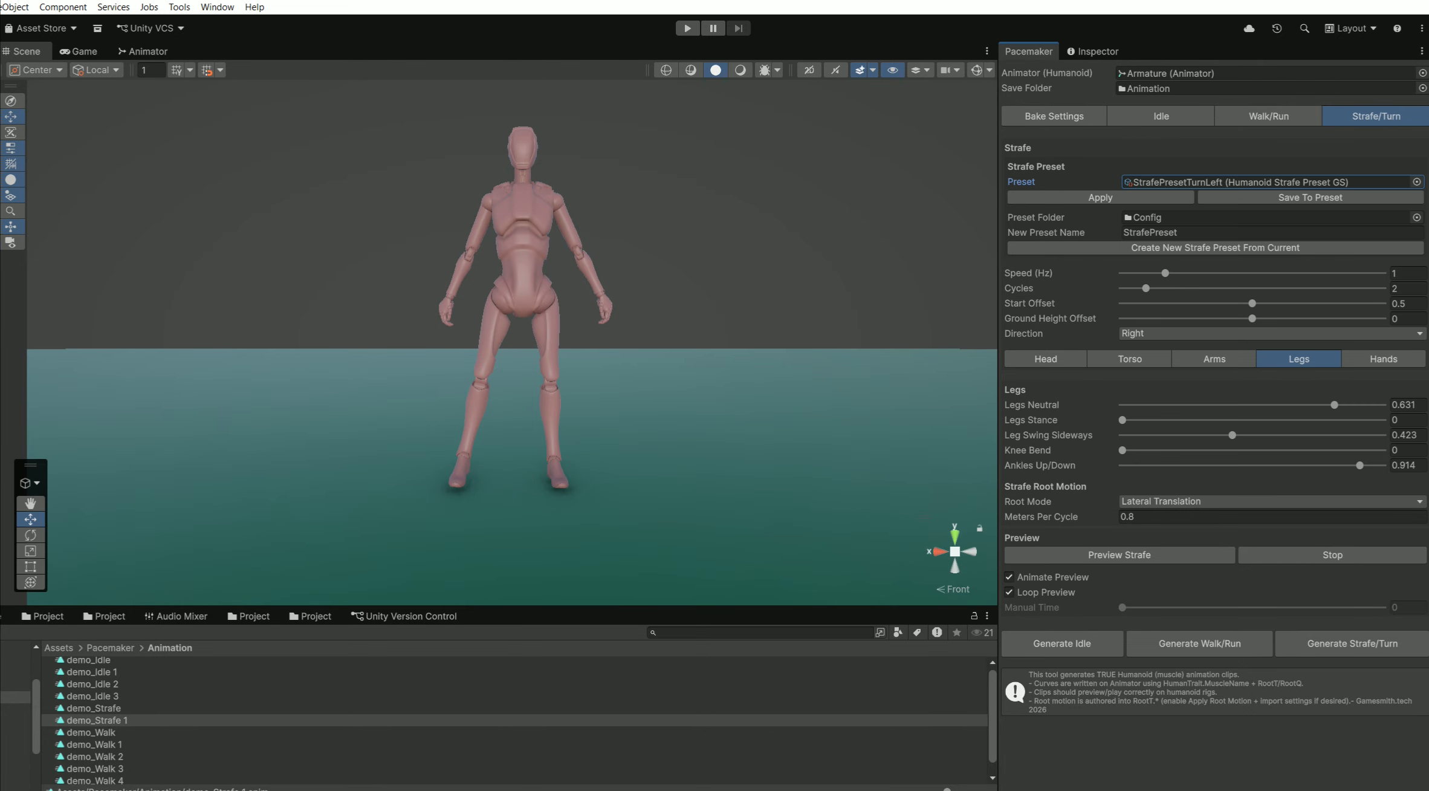
left_click(1101, 198)
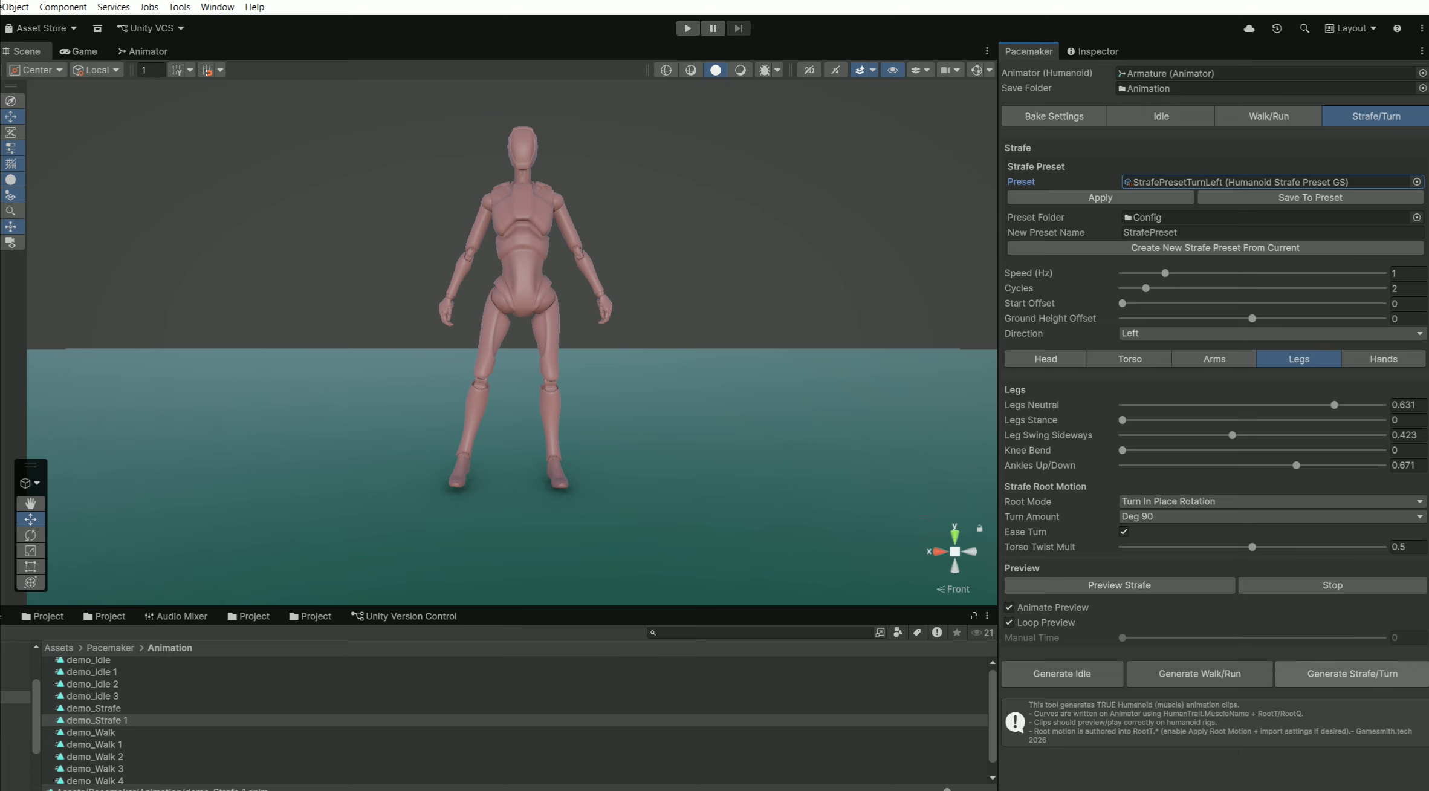
left_click(1353, 674)
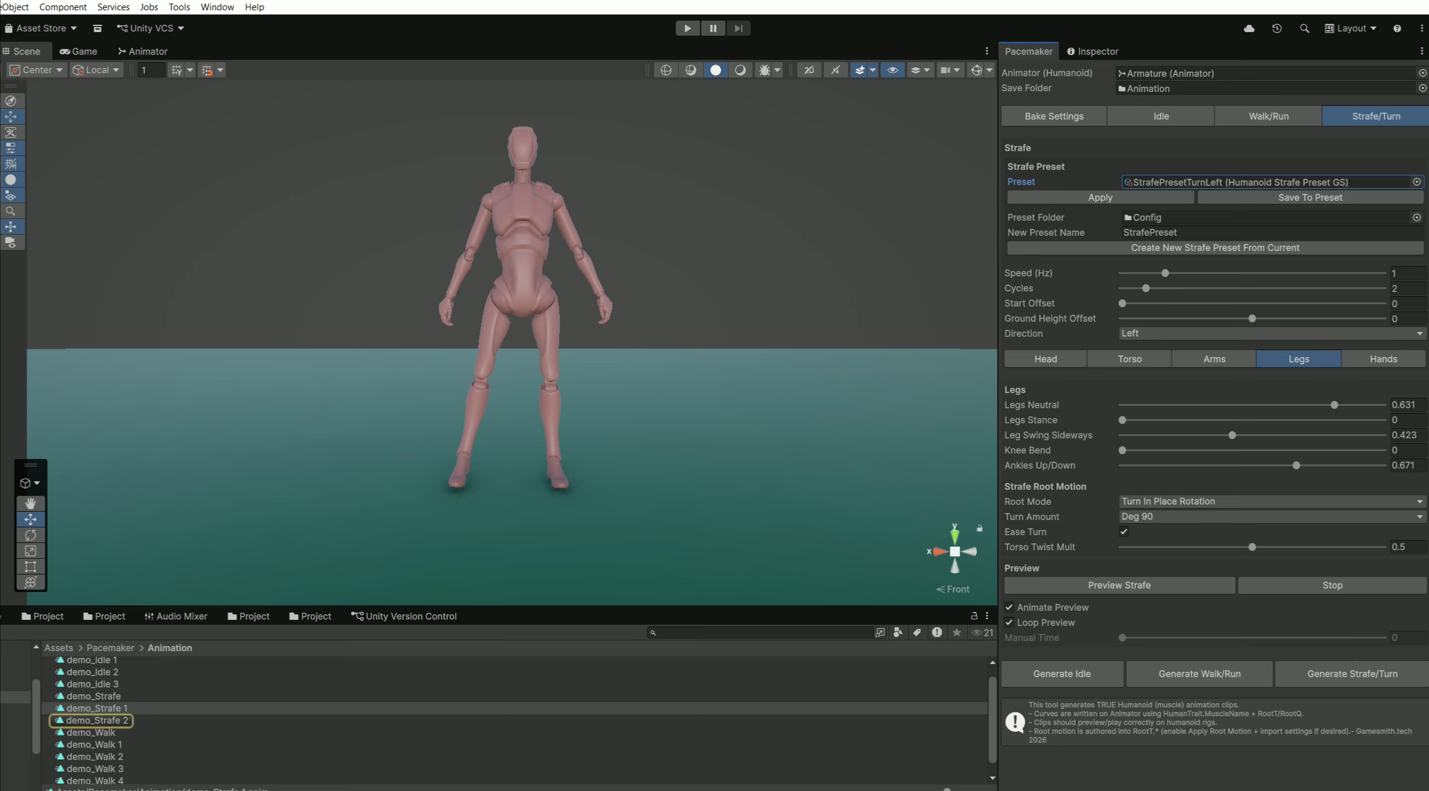
Select the demo_Strafe 2 clip, play its animation preview in the Inspector, and pause it after viewing.
left_click(97, 721)
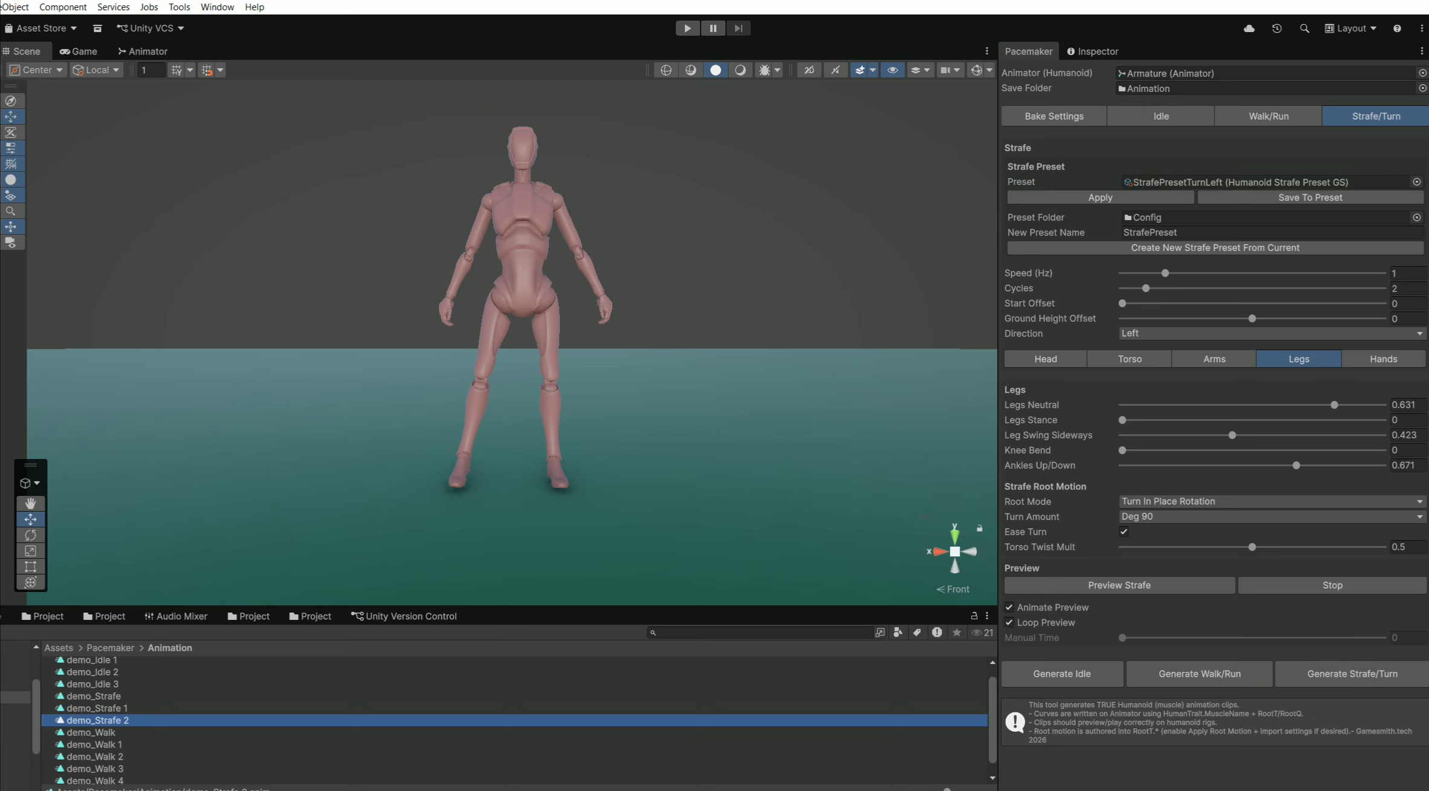
left_click(1095, 51)
left_click(1010, 202)
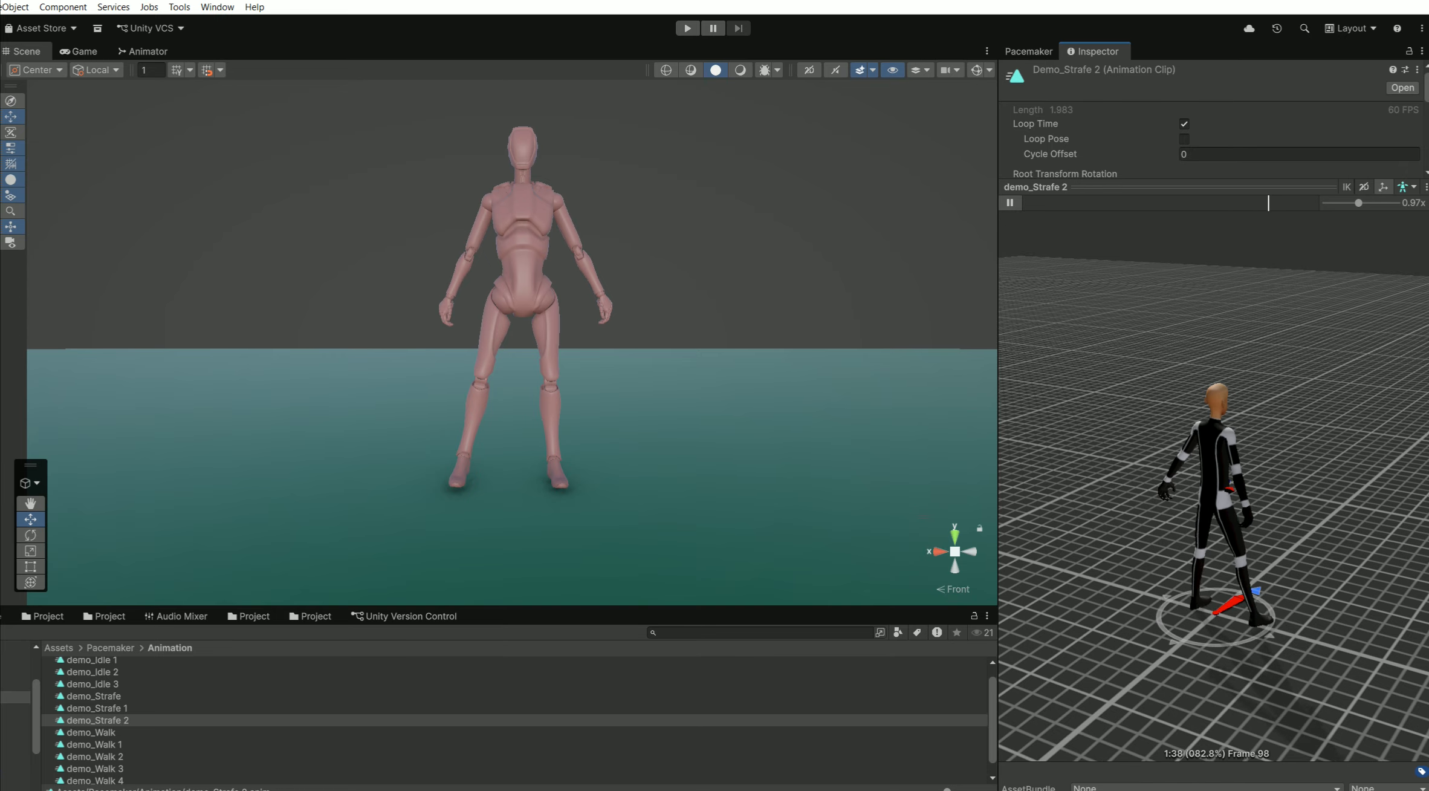
left_click(1011, 203)
In Pacemaker, apply the StrafePresetTurnRight preset and generate a turn animation clip from it.
left_click(1029, 52)
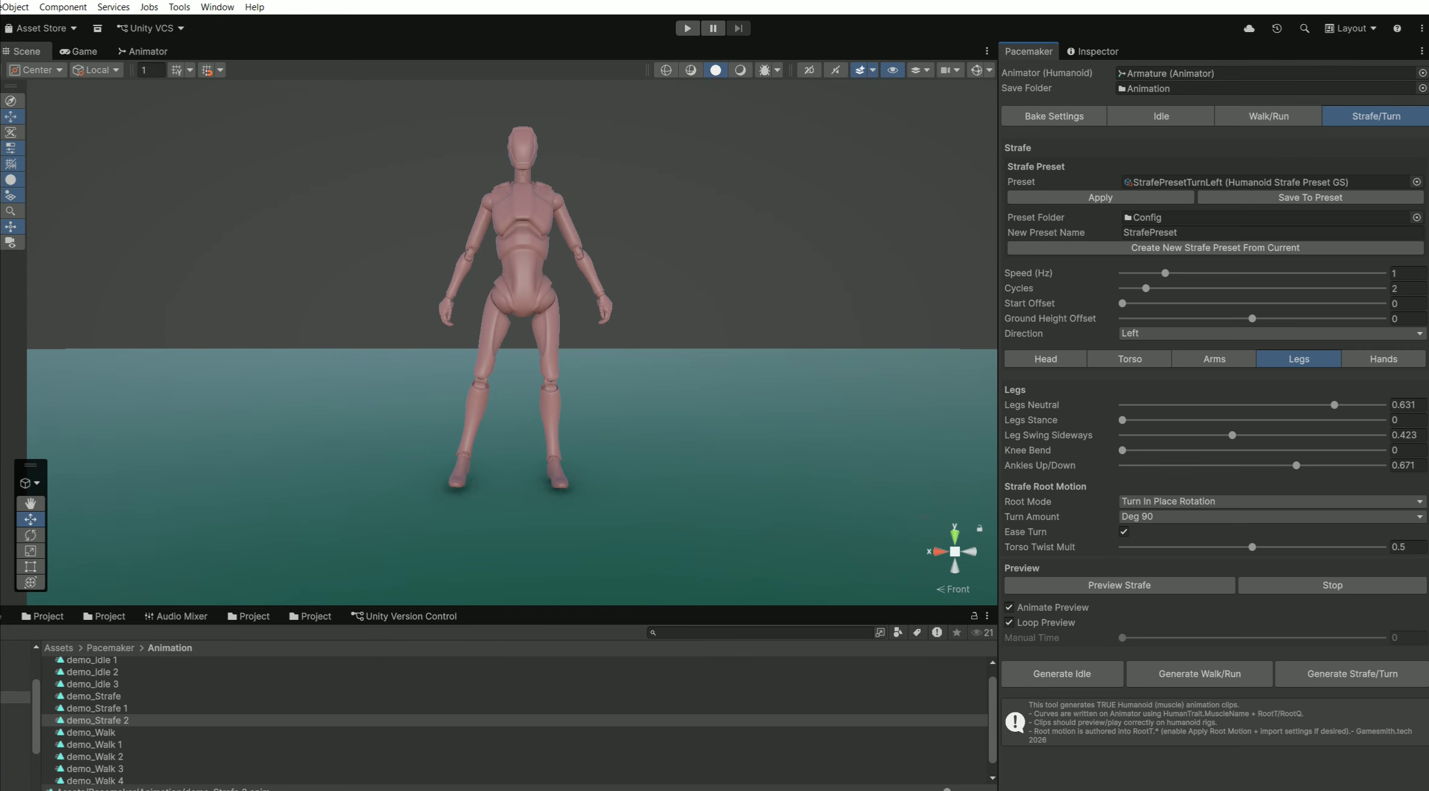
left_click(1417, 182)
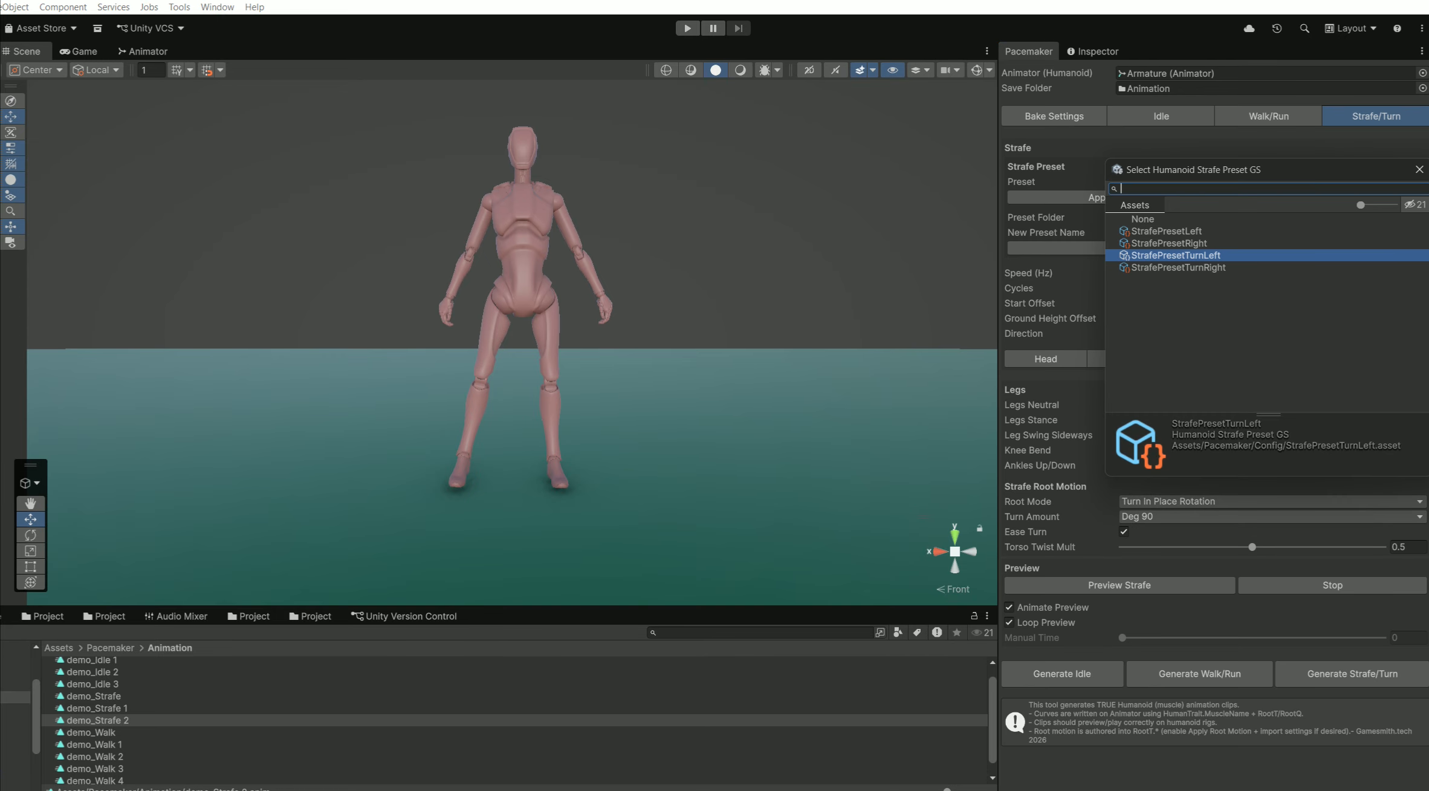
left_click(1178, 268)
left_click(1420, 169)
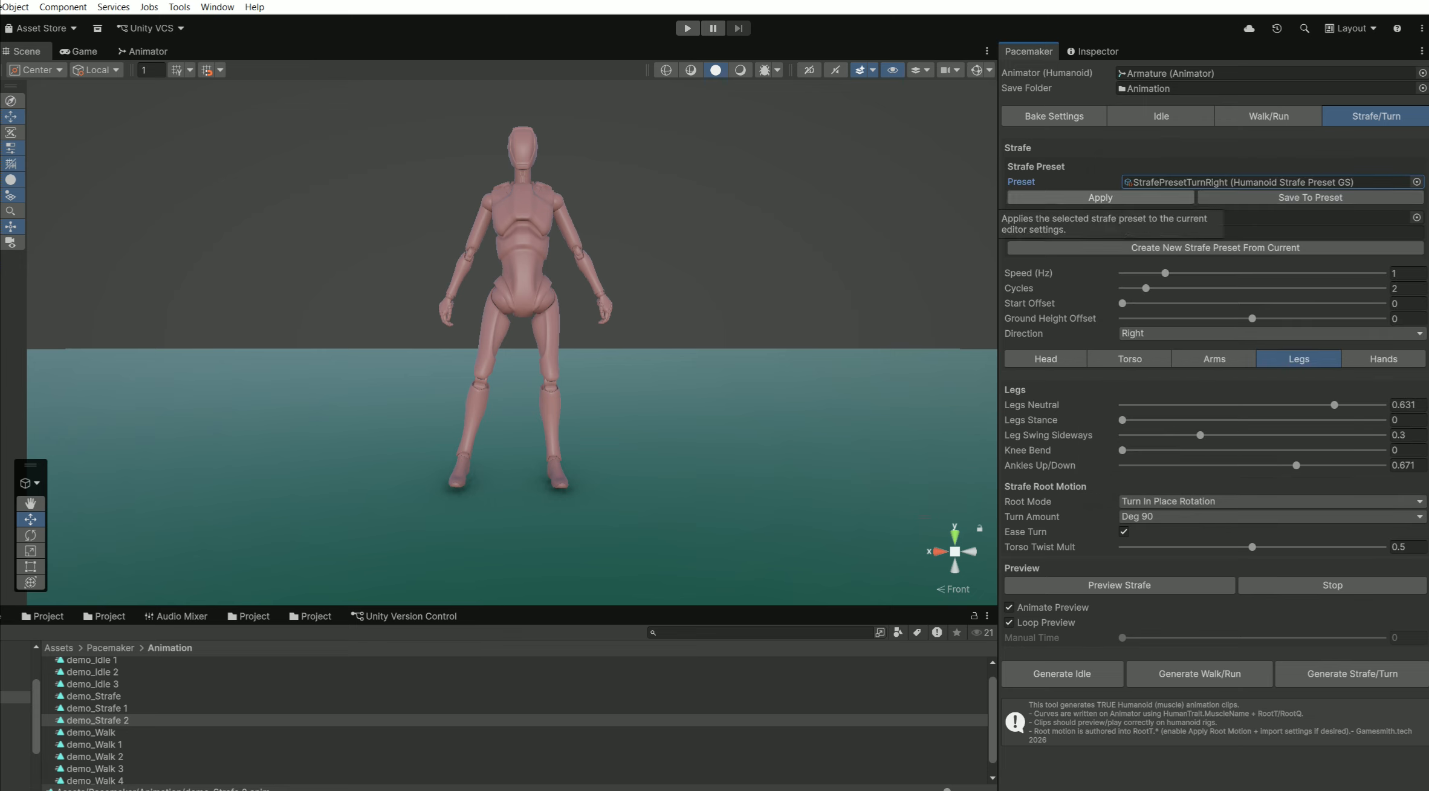
left_click(1100, 198)
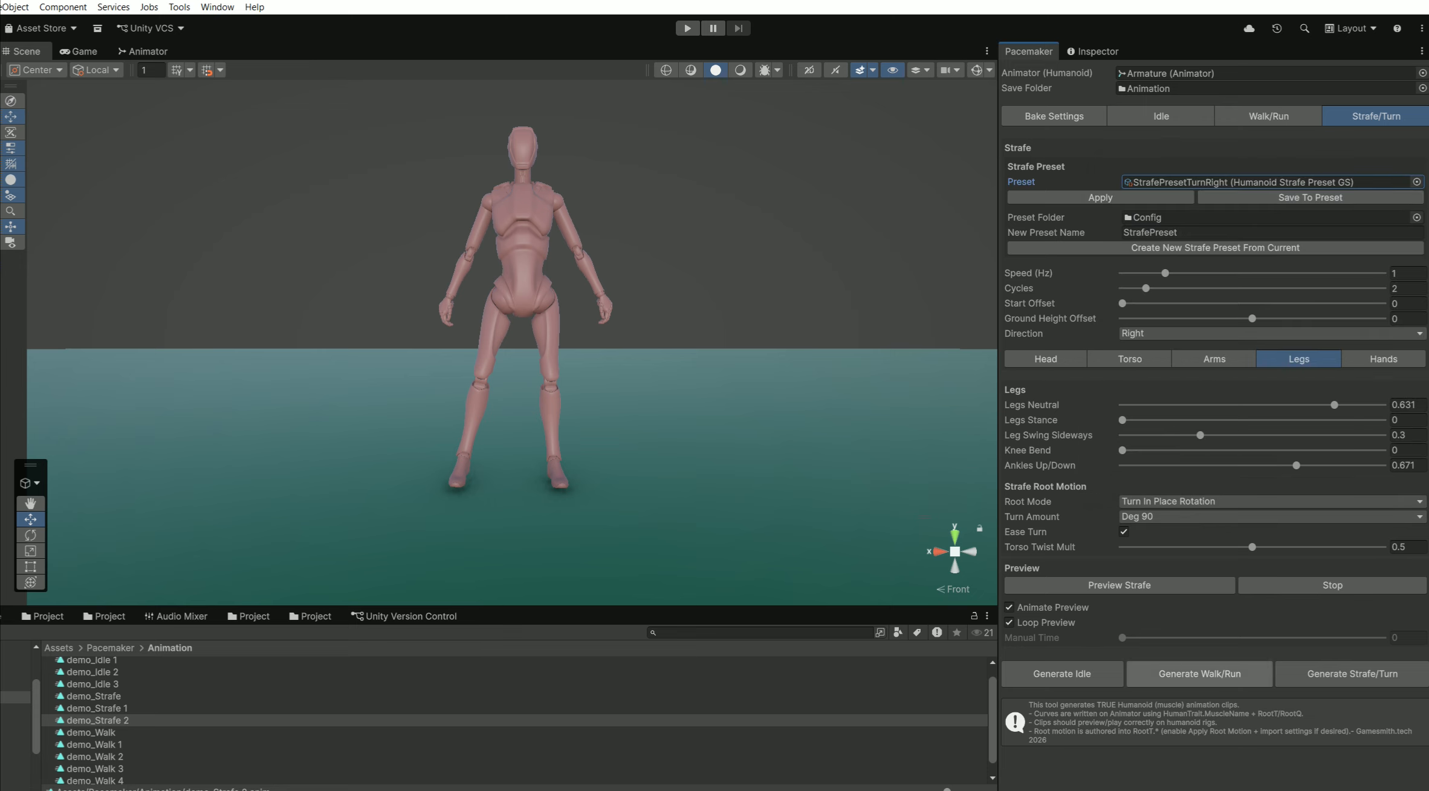
left_click(1353, 674)
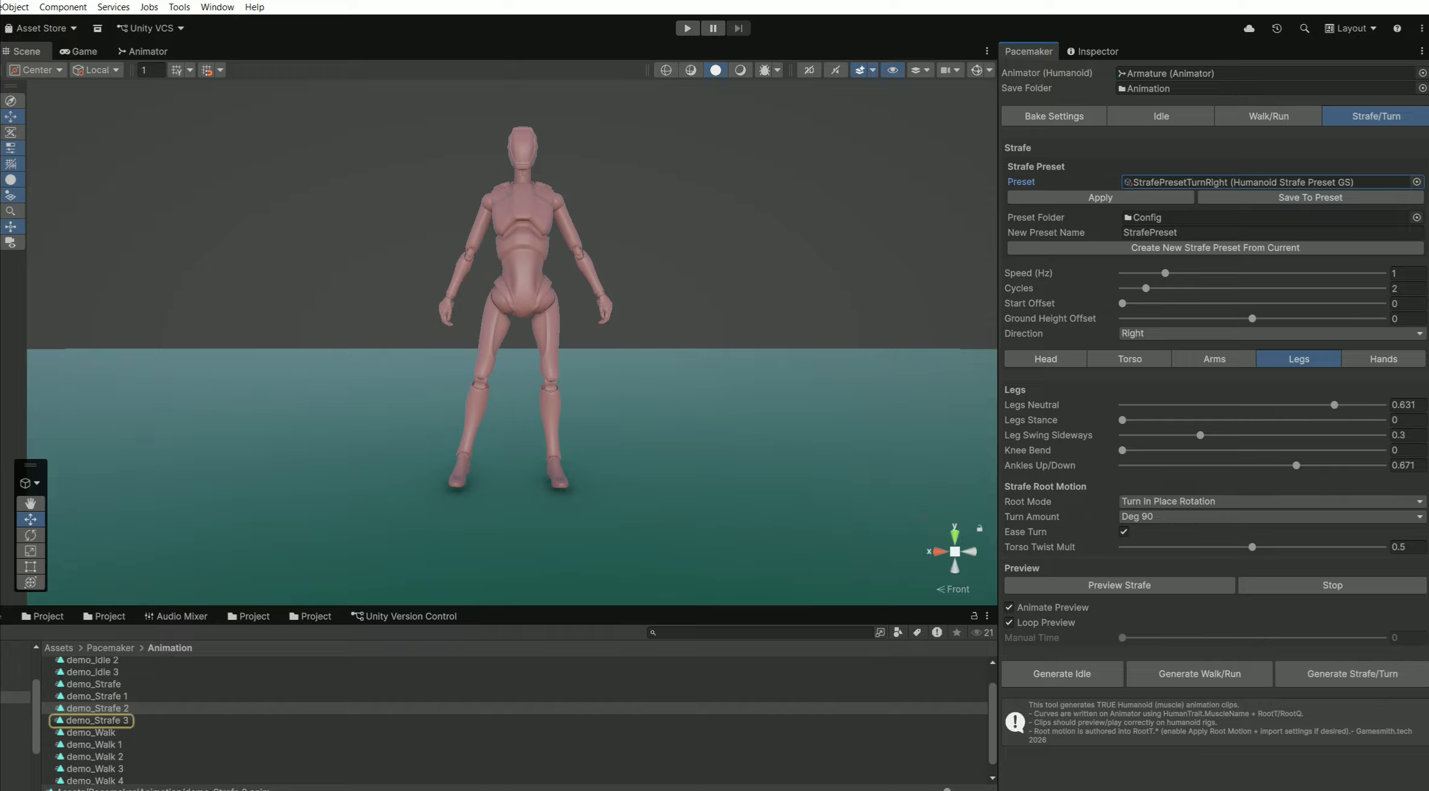
Play the demo_Strafe 3 clip's animation preview in the Inspector, view it from another angle, and return to Pacemaker.
left_click(98, 720)
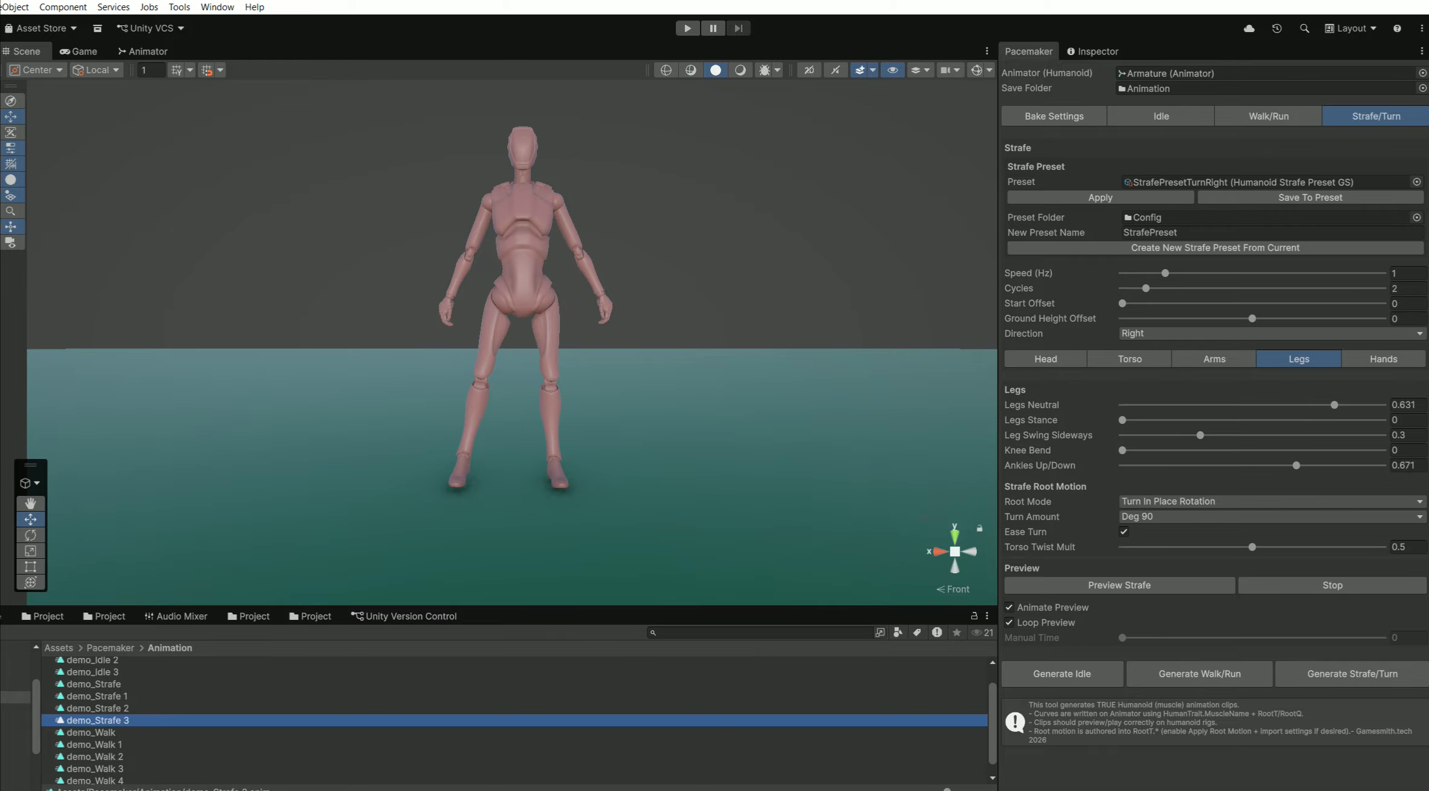
left_click(1096, 51)
left_click(1010, 202)
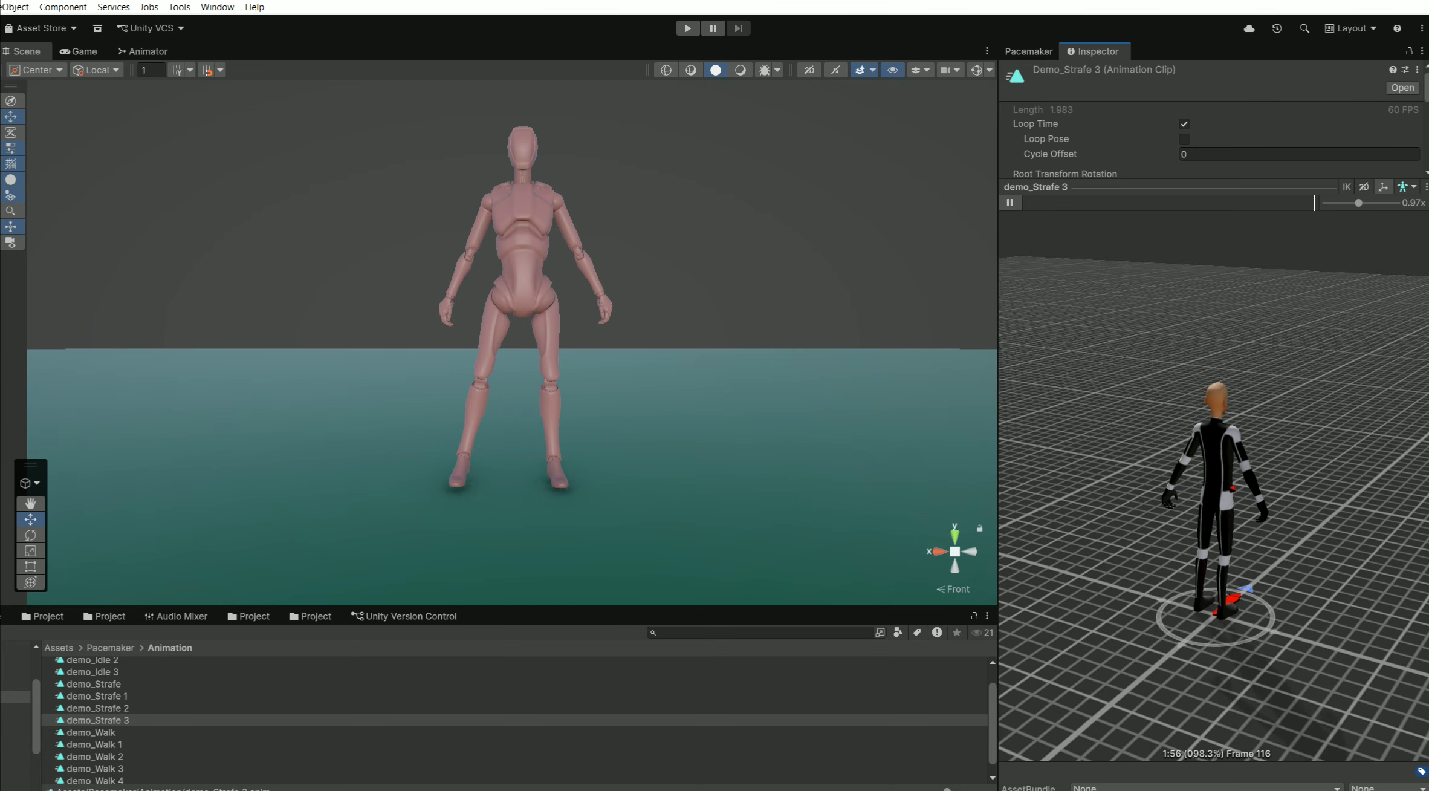
left_click_drag(1300, 490, 1088, 448)
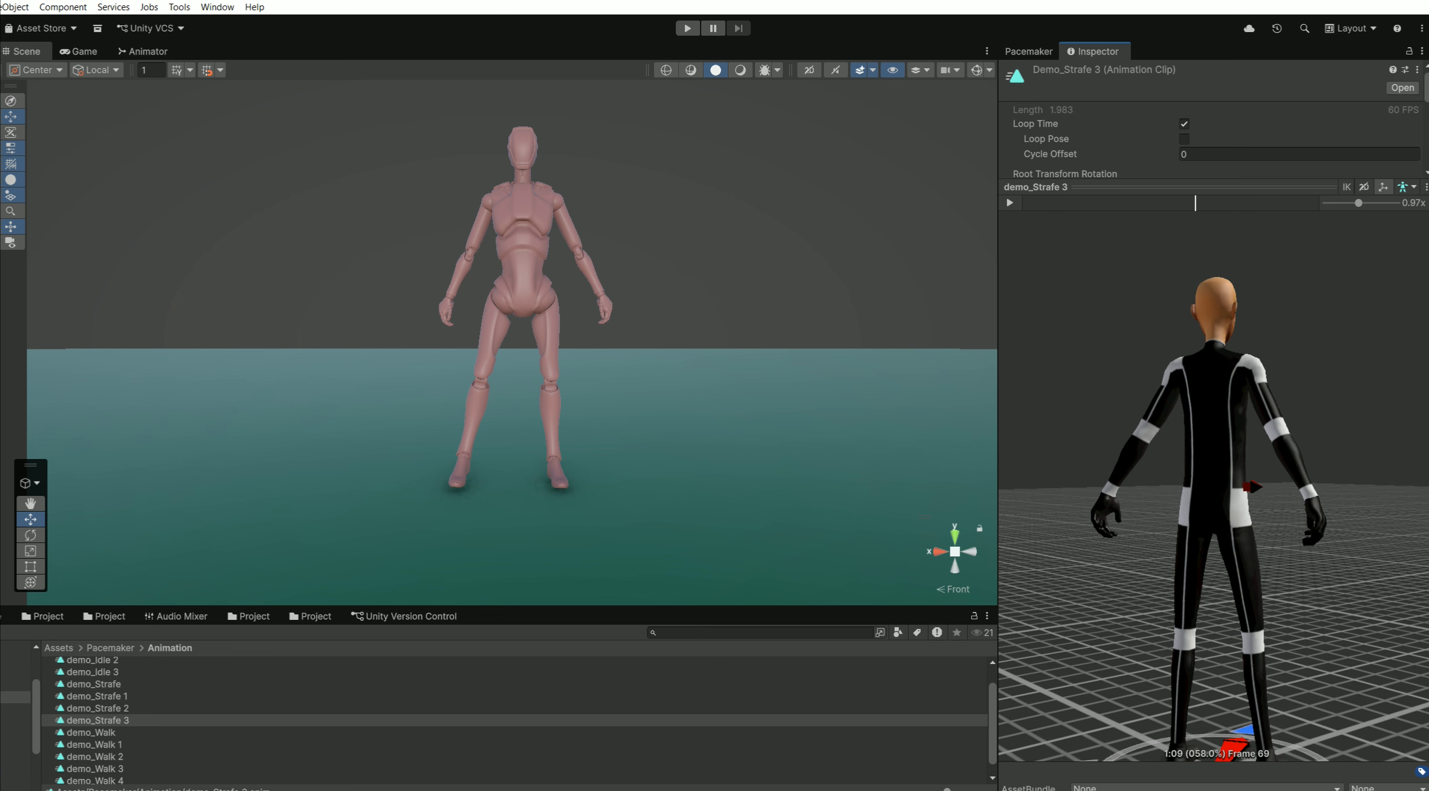
left_click(1028, 51)
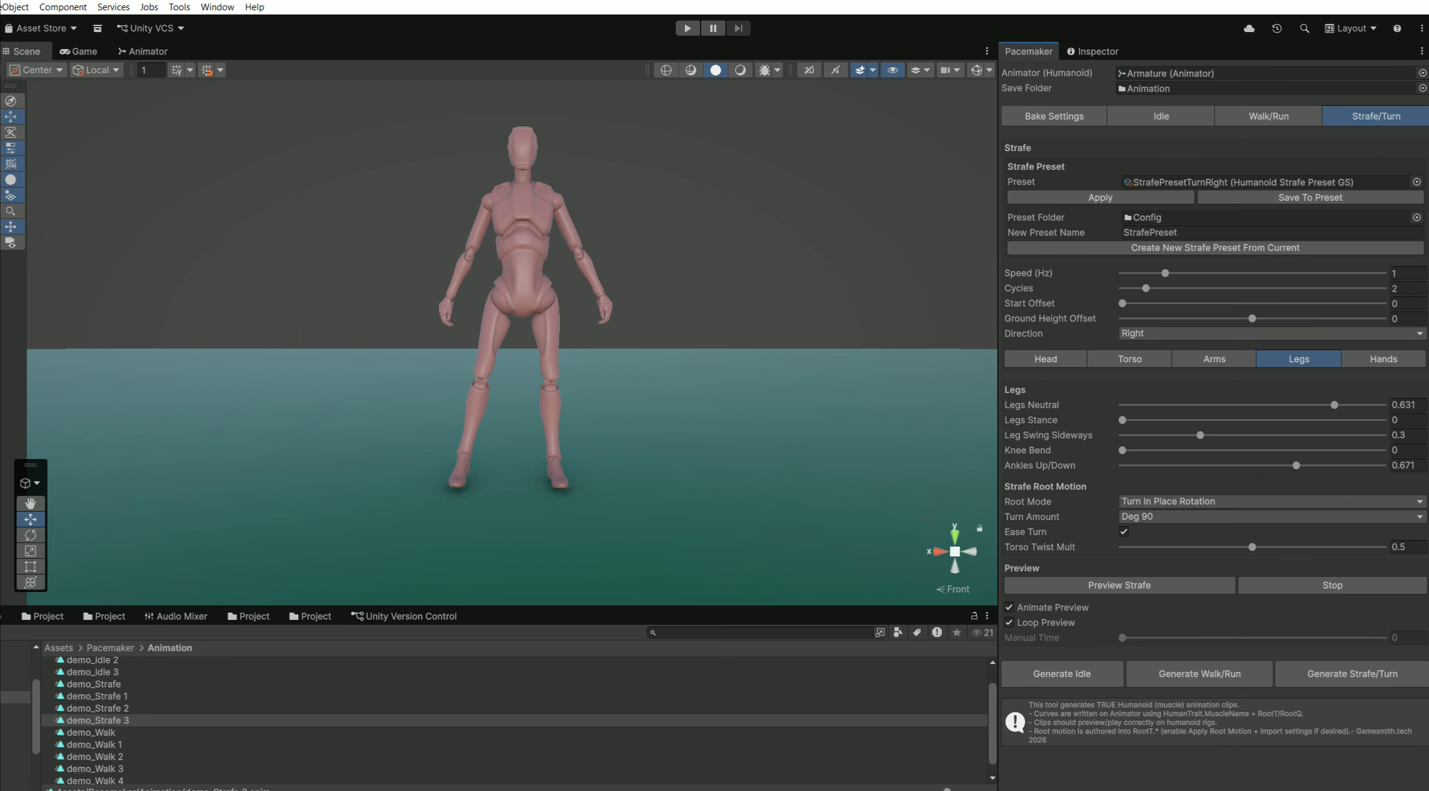